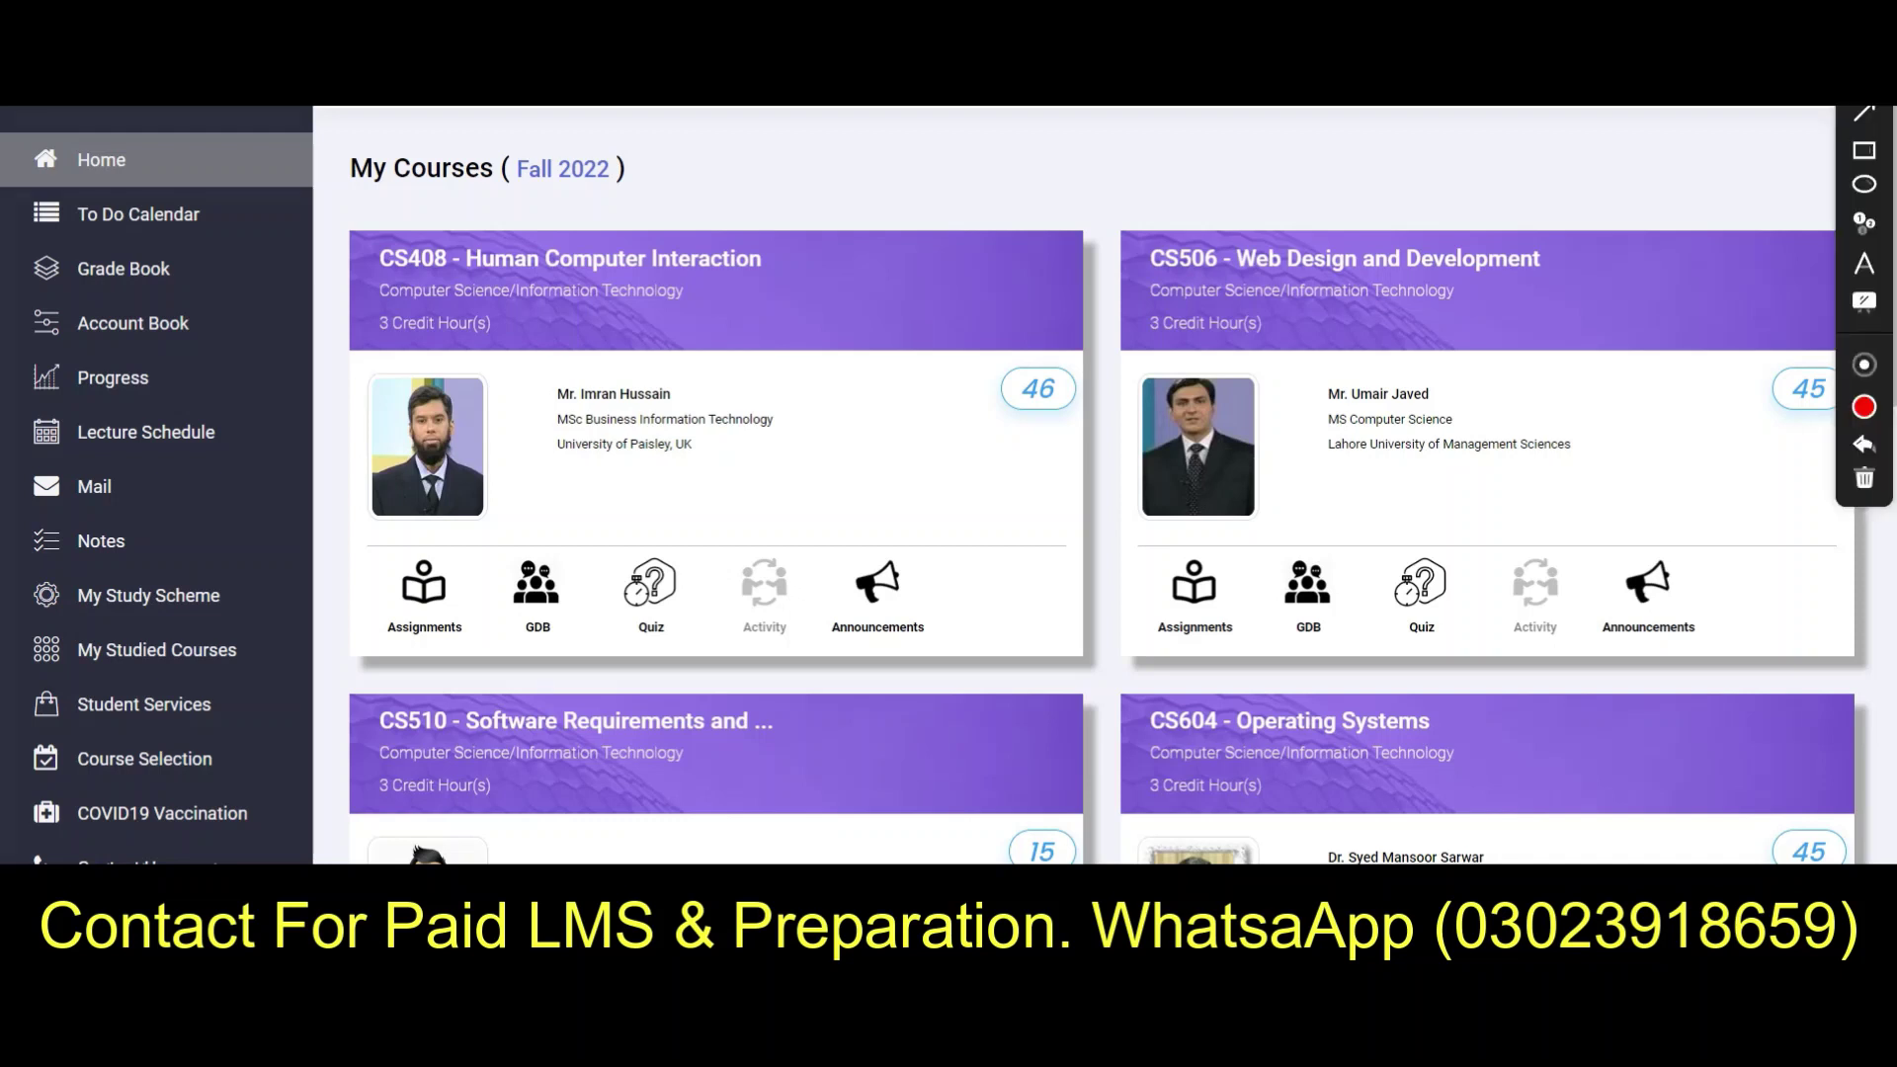
Step: Outline the sidebar menu and its Course Selection entry with red rectangles, and clear the markings
{"action": "left_click", "coordinate": [1862, 153]}
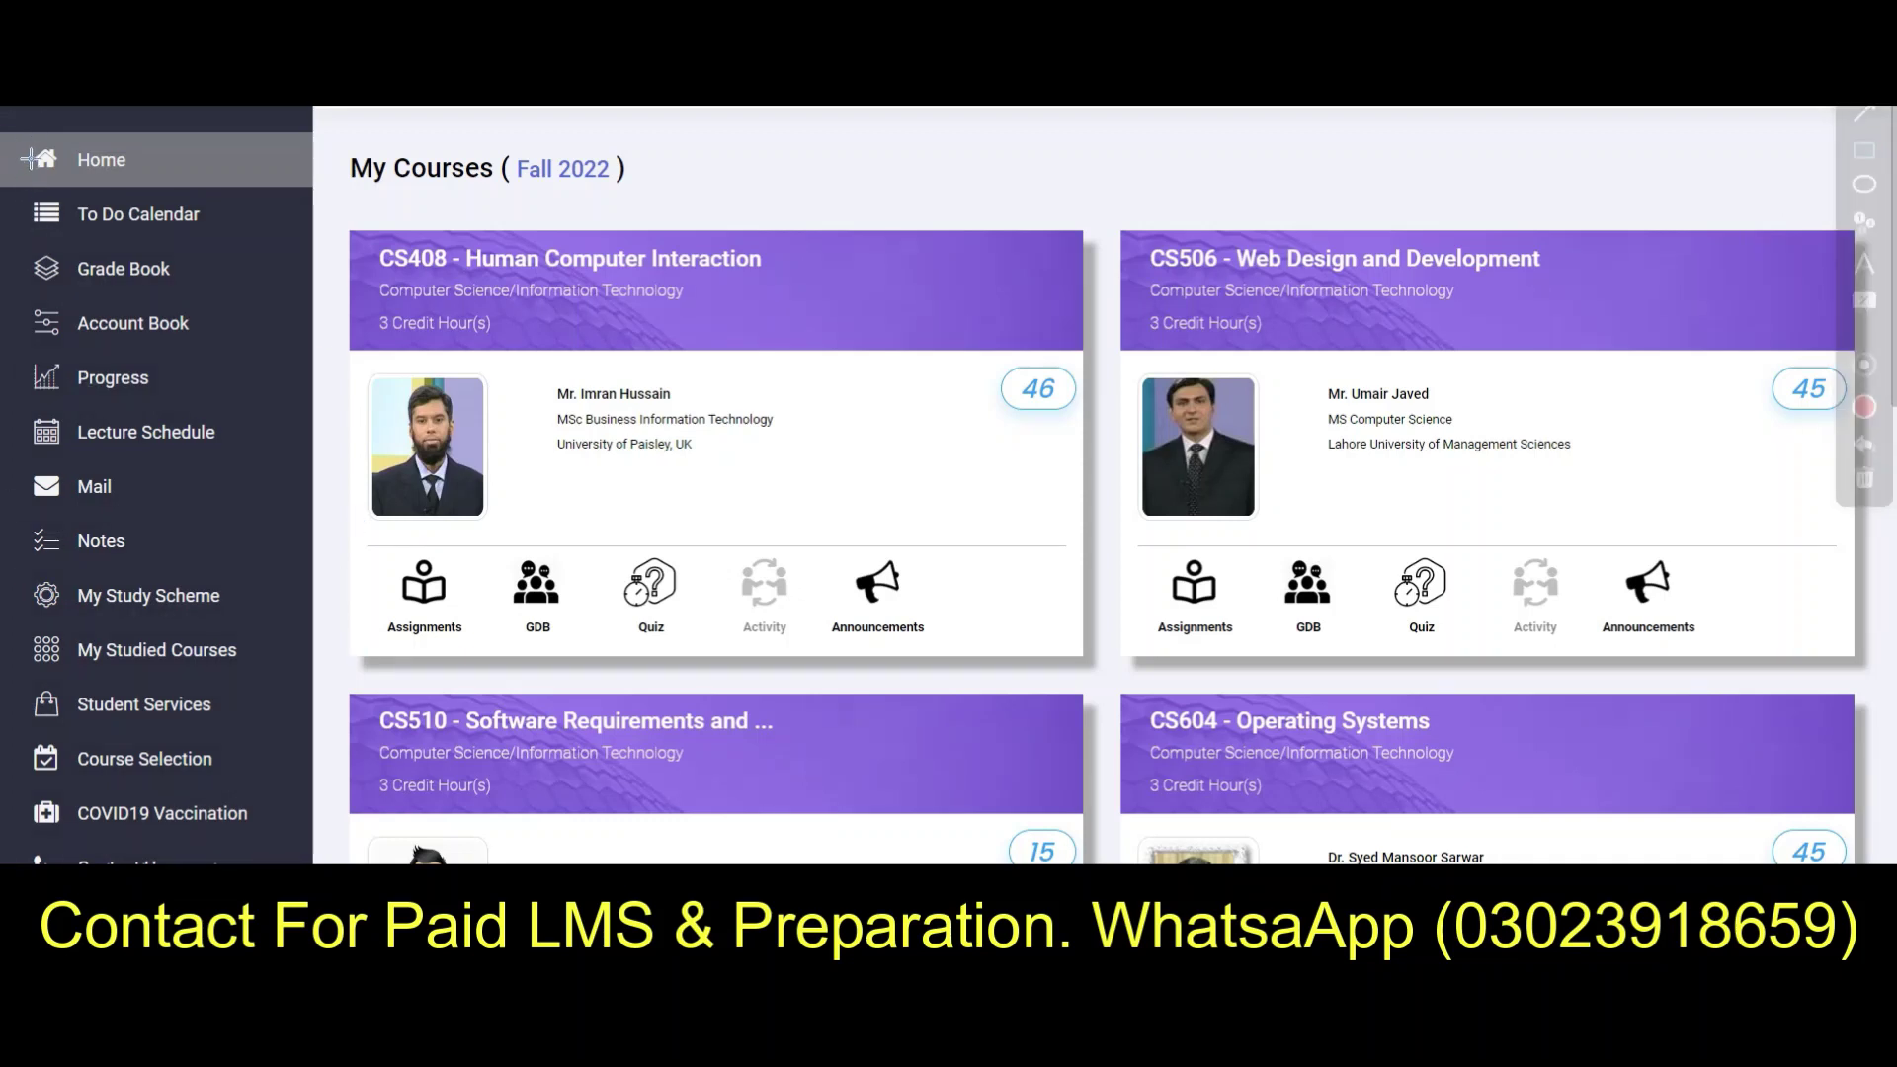
{"action": "mouse_move", "coordinate": [12, 140]}
{"action": "left_mouse_down"}
{"action": "mouse_move", "coordinate": [384, 864]}
{"action": "mouse_move", "coordinate": [235, 863]}
{"action": "mouse_move", "coordinate": [308, 863]}
{"action": "left_mouse_up"}
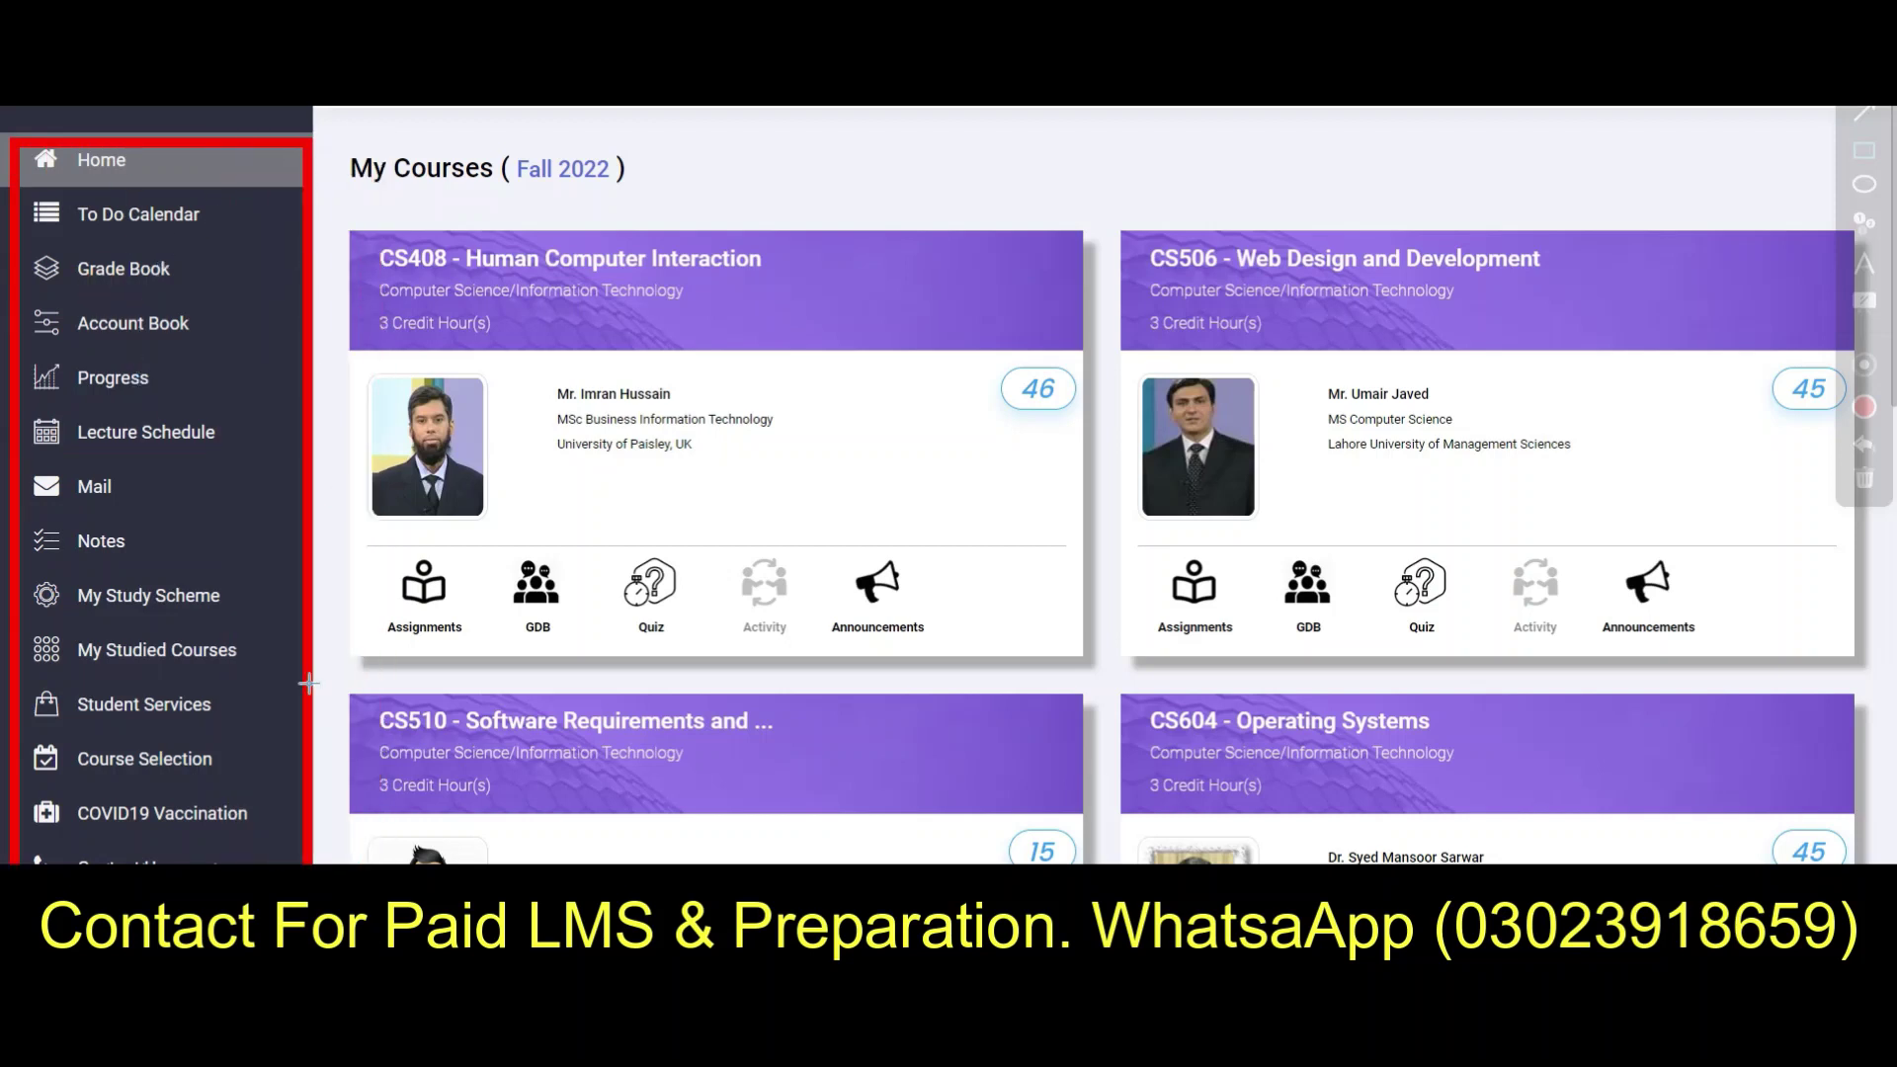
{"action": "left_click_drag", "start_coordinate": [10, 743], "coordinate": [302, 783]}
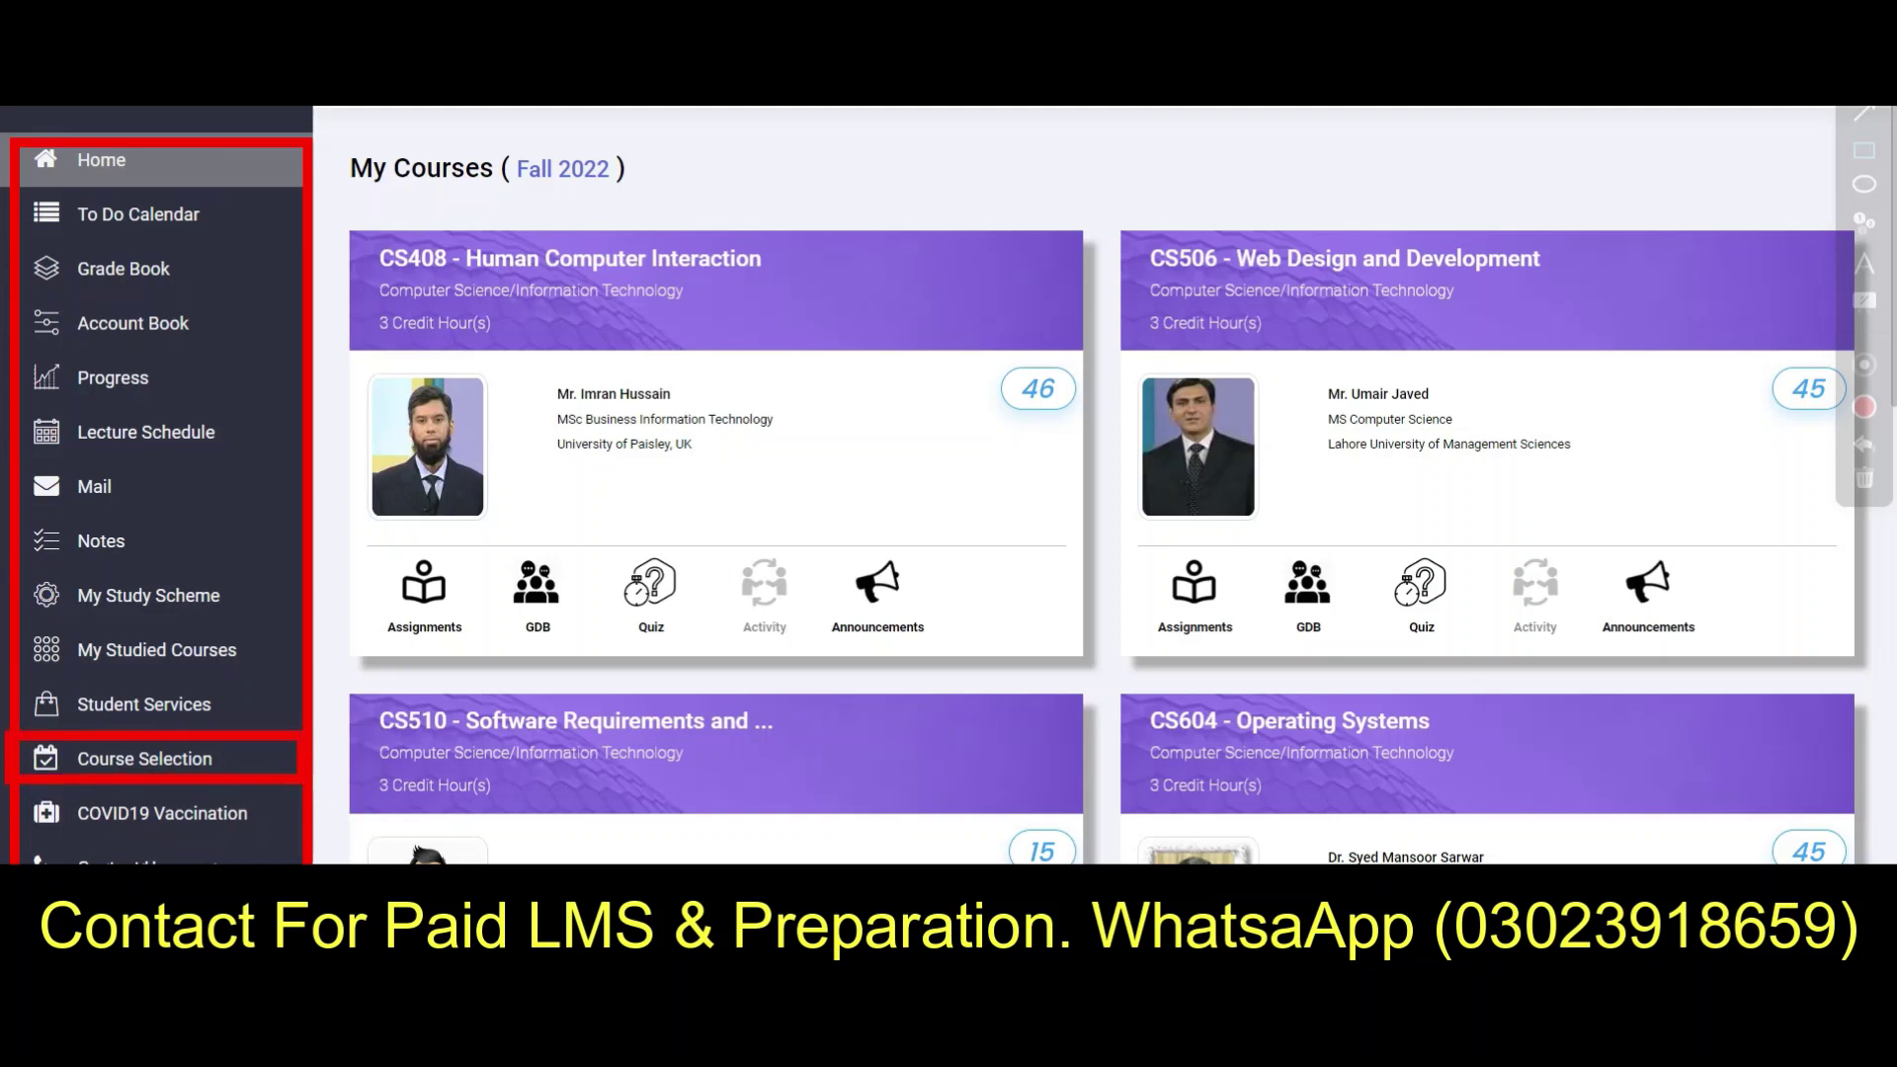
{"action": "left_click", "coordinate": [1864, 479]}
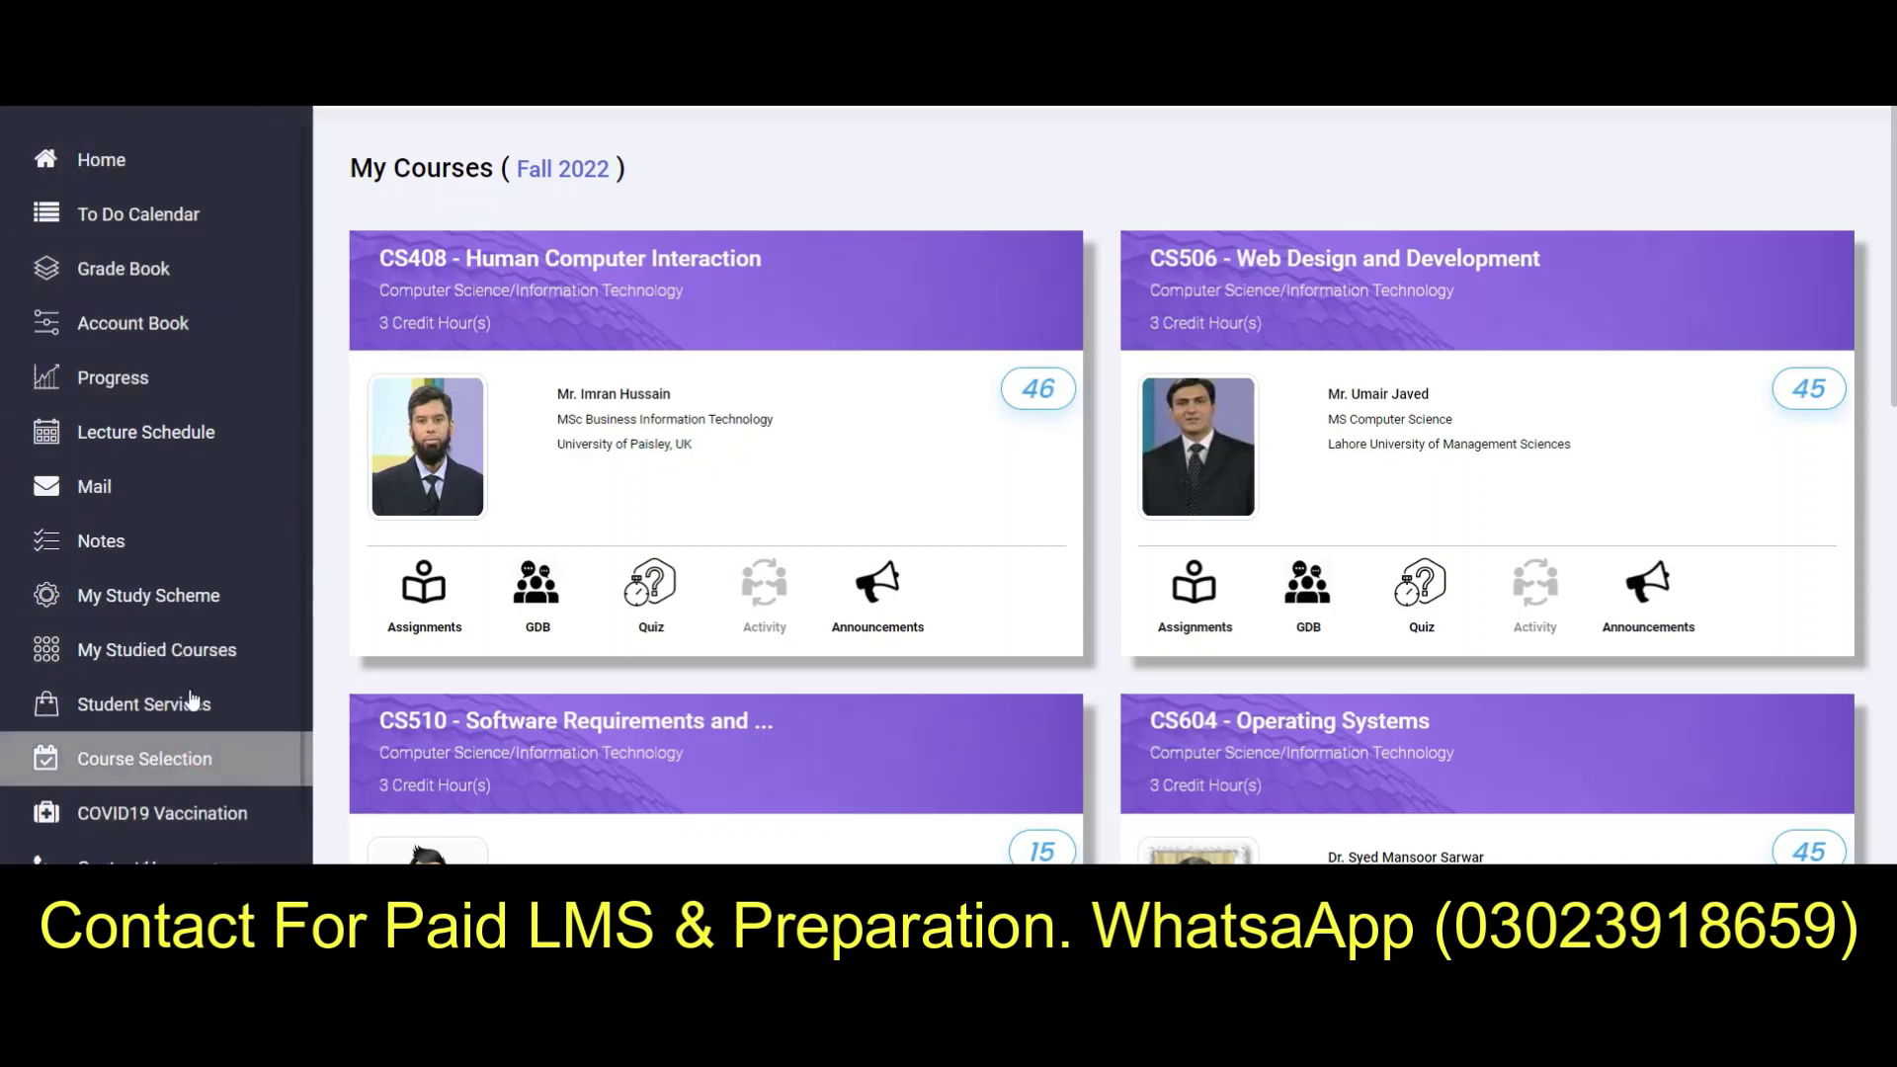
Step: Open the Course Selection page and look through the list of new courses on offer
{"action": "left_click", "coordinate": [198, 775]}
{"action": "scroll", "coordinate": [703, 619], "scroll_direction": "down", "scroll_amount": 6}
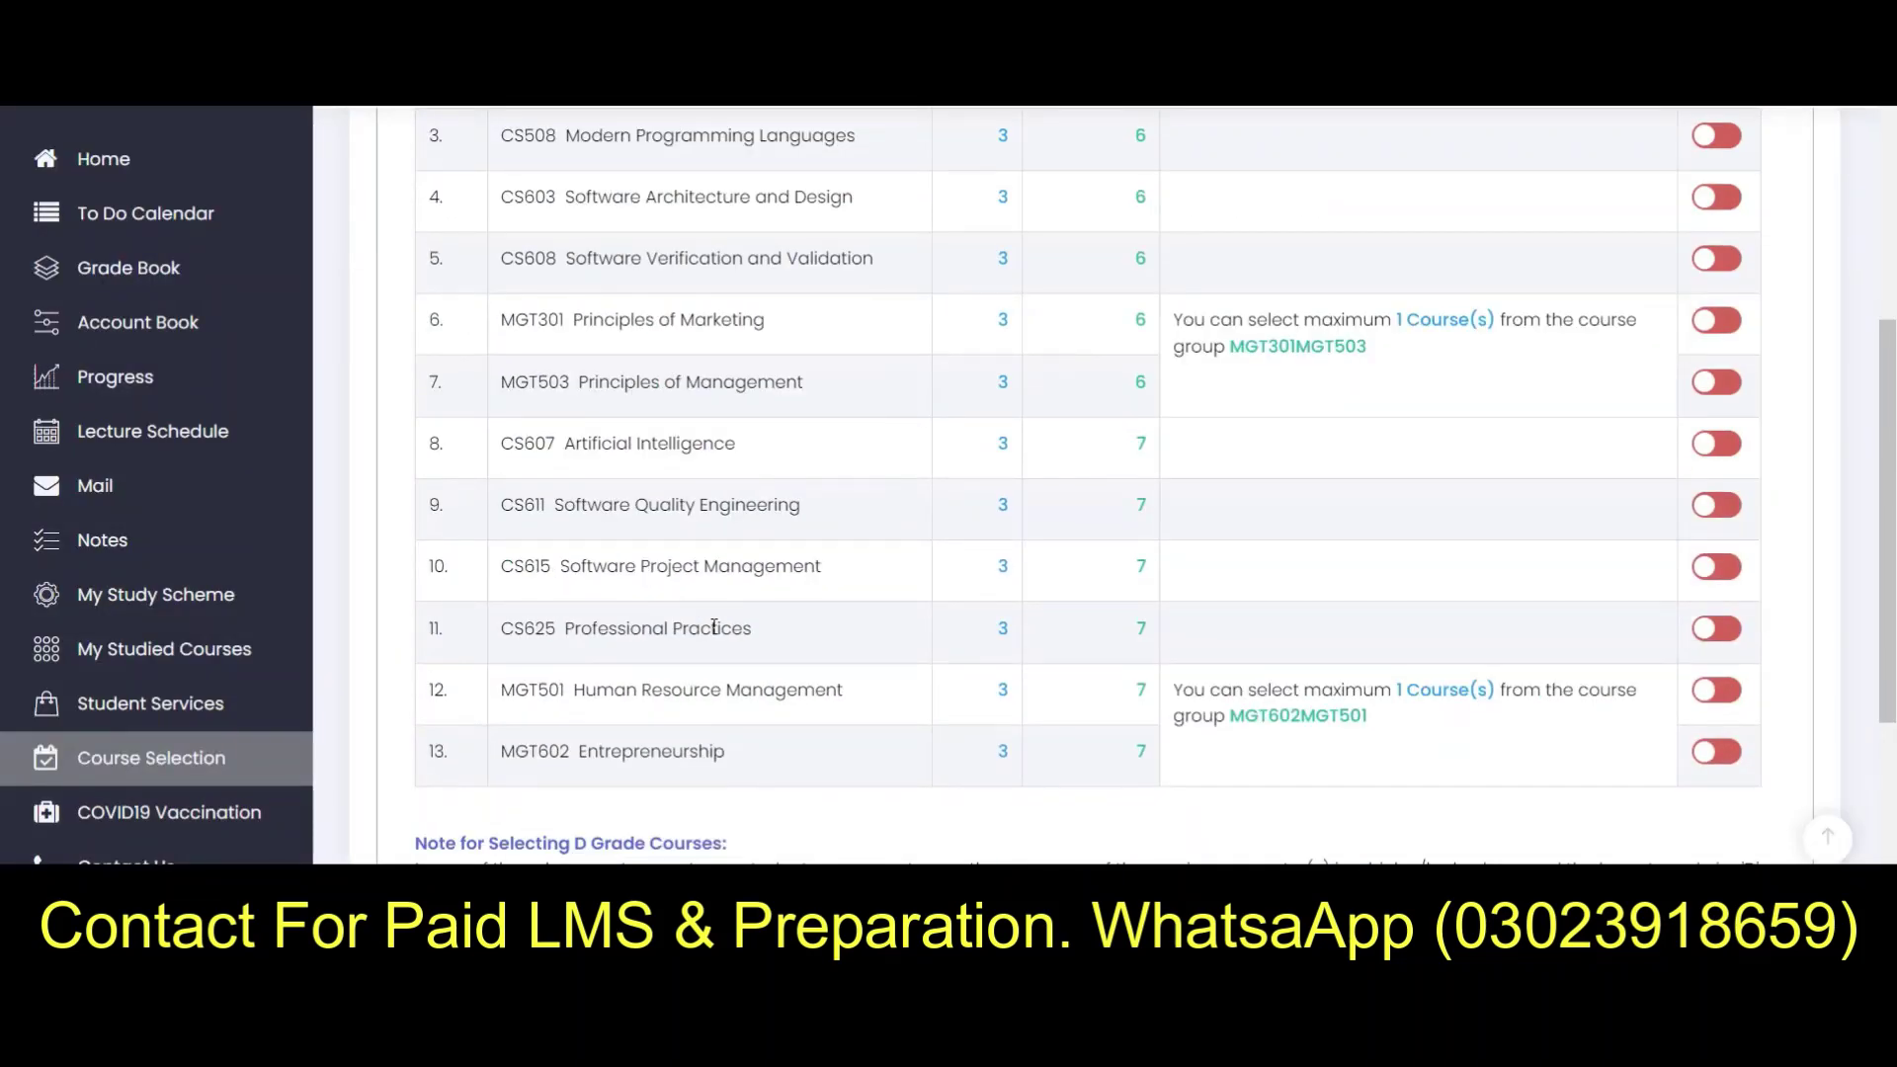
{"action": "scroll", "coordinate": [711, 627], "scroll_direction": "up", "scroll_amount": 4}
{"action": "scroll", "coordinate": [713, 629], "scroll_direction": "up", "scroll_amount": 2}
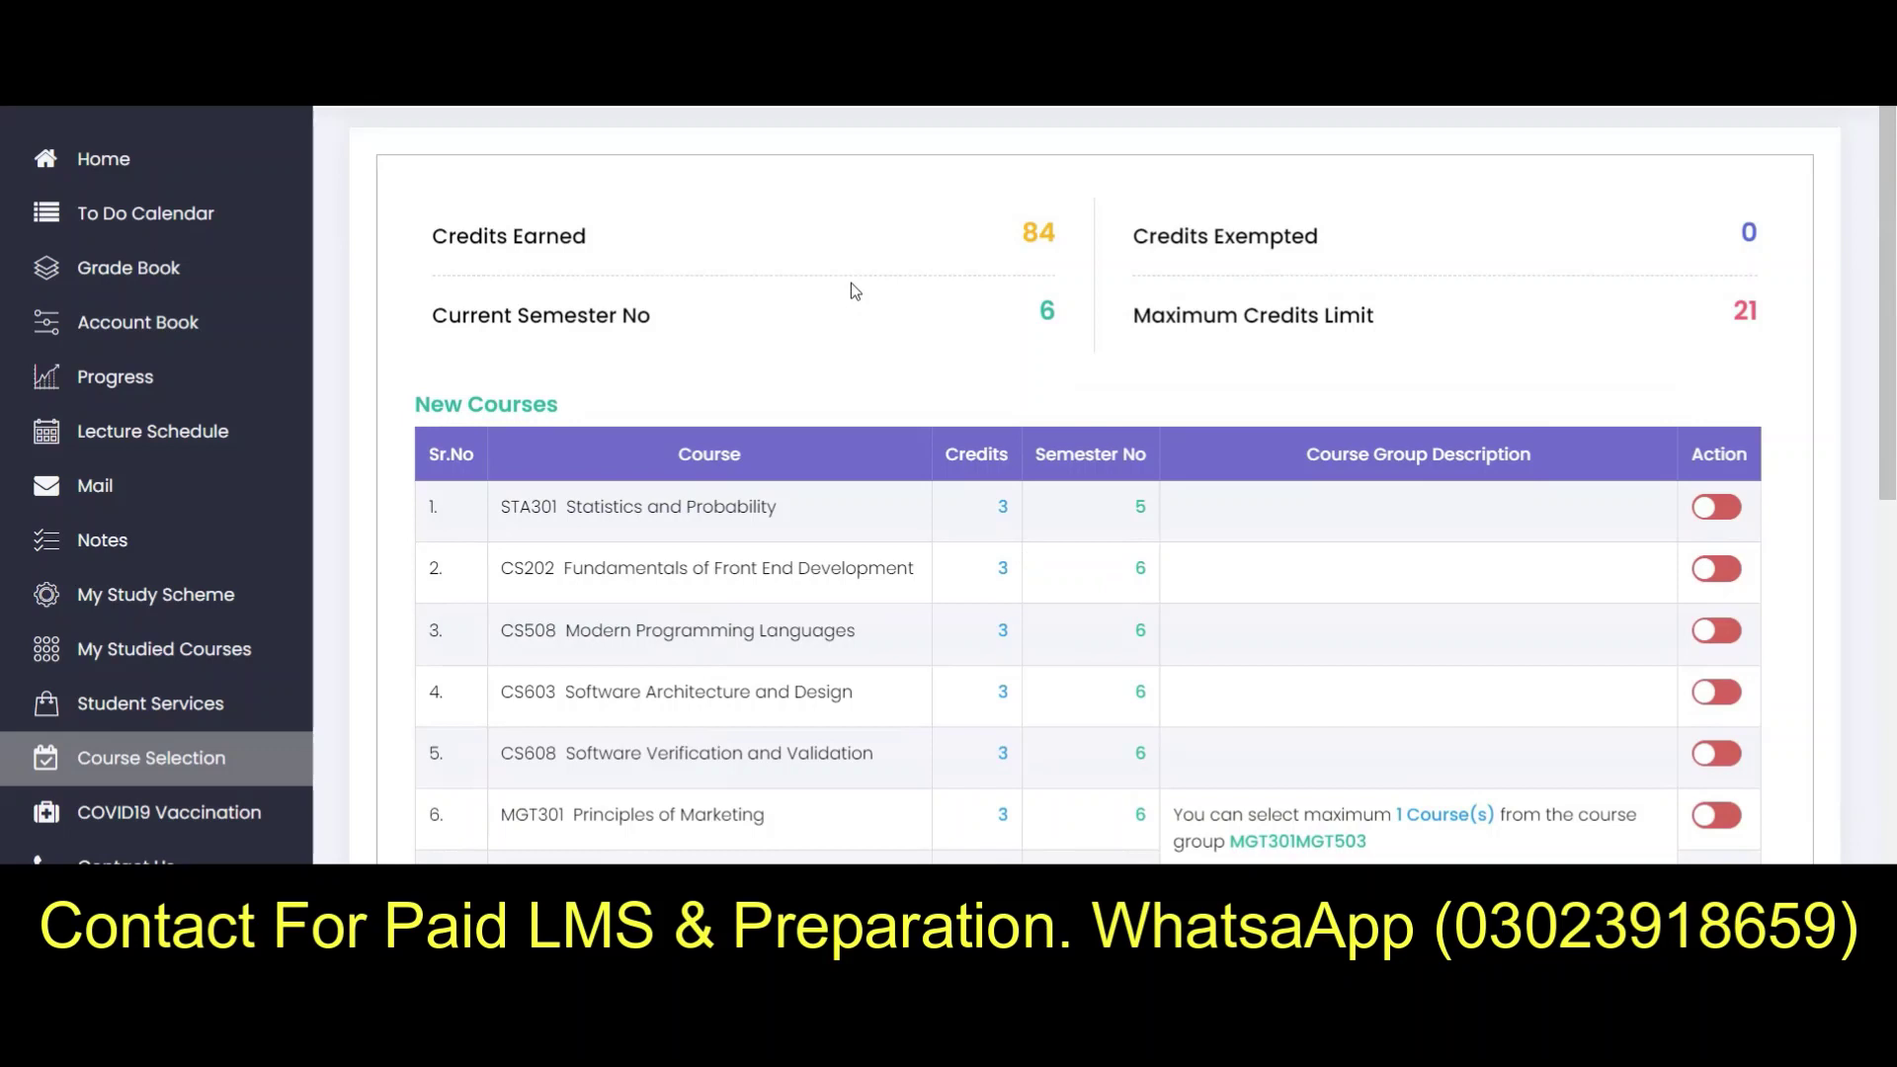
Step: Outline the four credit summary fields, the Credits column and the maximum credits value in red, and clear the markings
{"action": "key", "text": "ctrl+shift+r"}
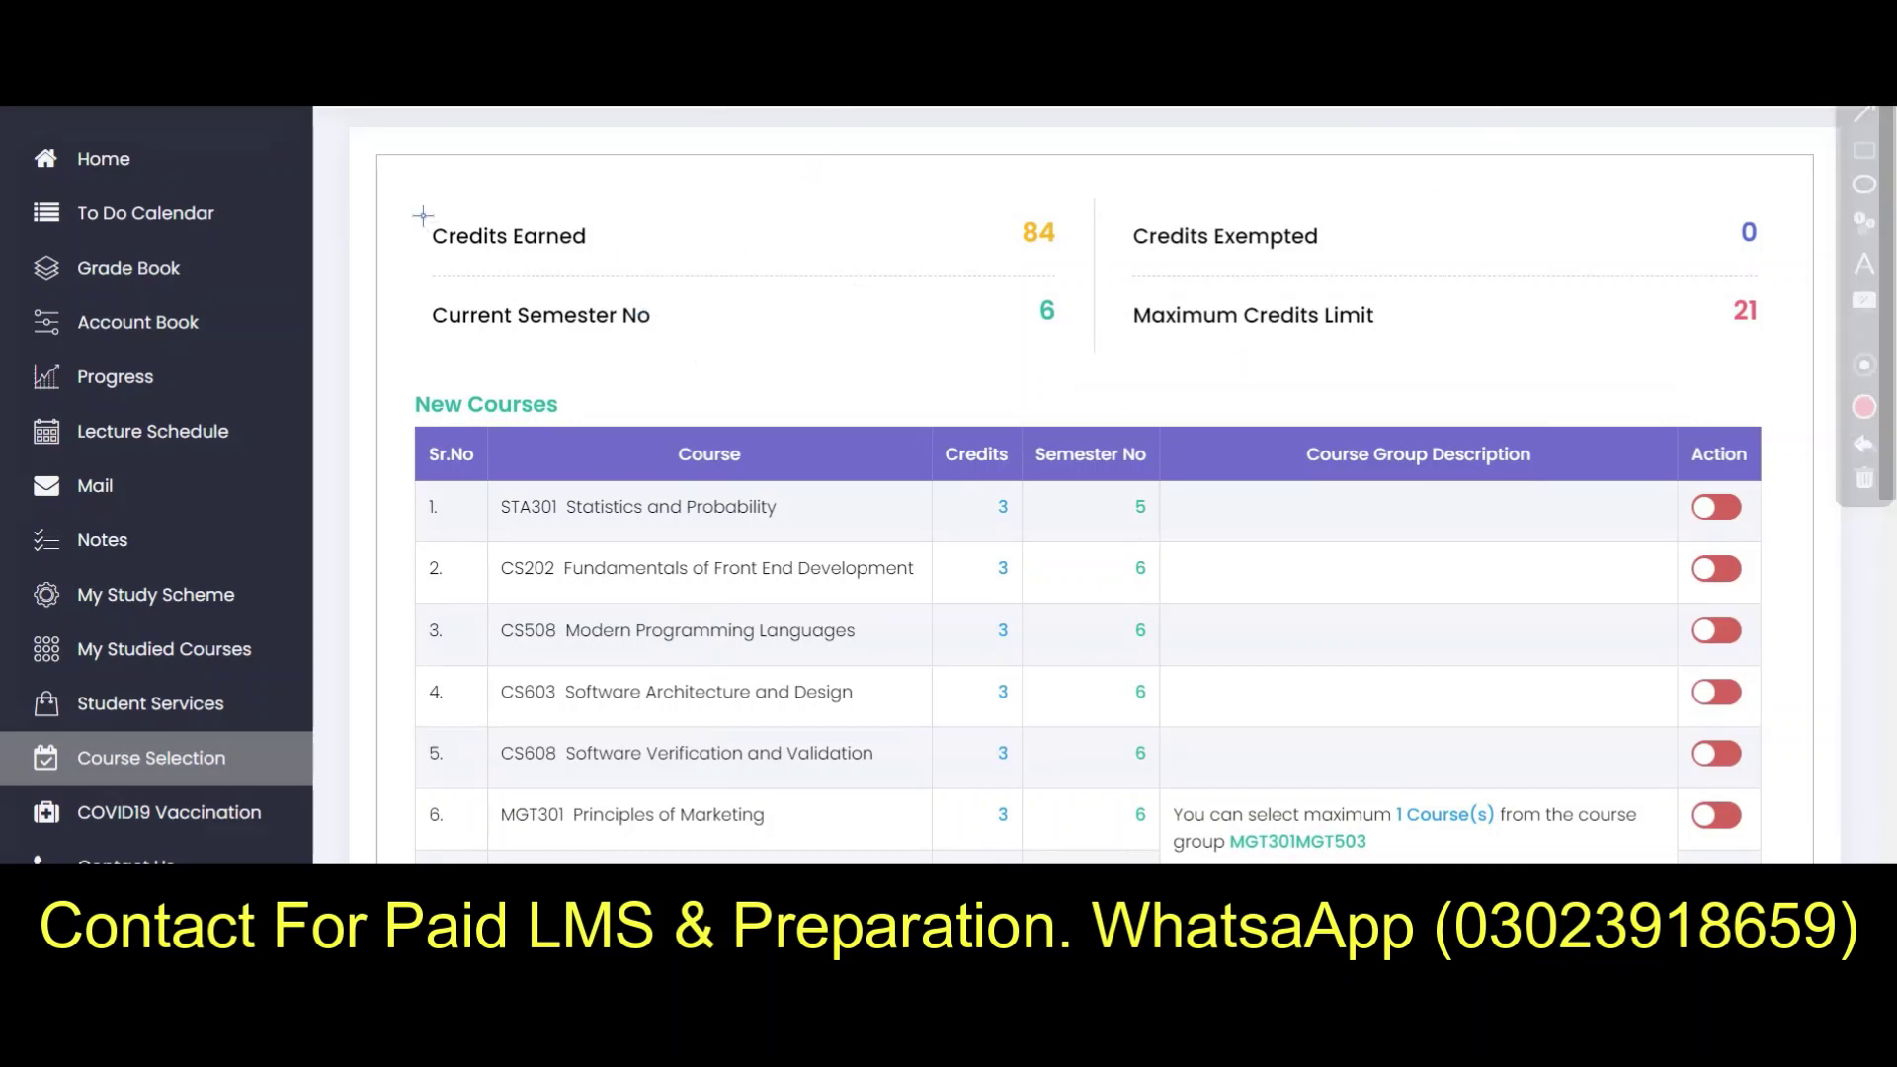
{"action": "mouse_move", "coordinate": [406, 196]}
{"action": "left_mouse_down"}
{"action": "mouse_move", "coordinate": [1087, 281]}
{"action": "mouse_move", "coordinate": [1892, 324]}
{"action": "mouse_move", "coordinate": [1820, 356]}
{"action": "left_mouse_up"}
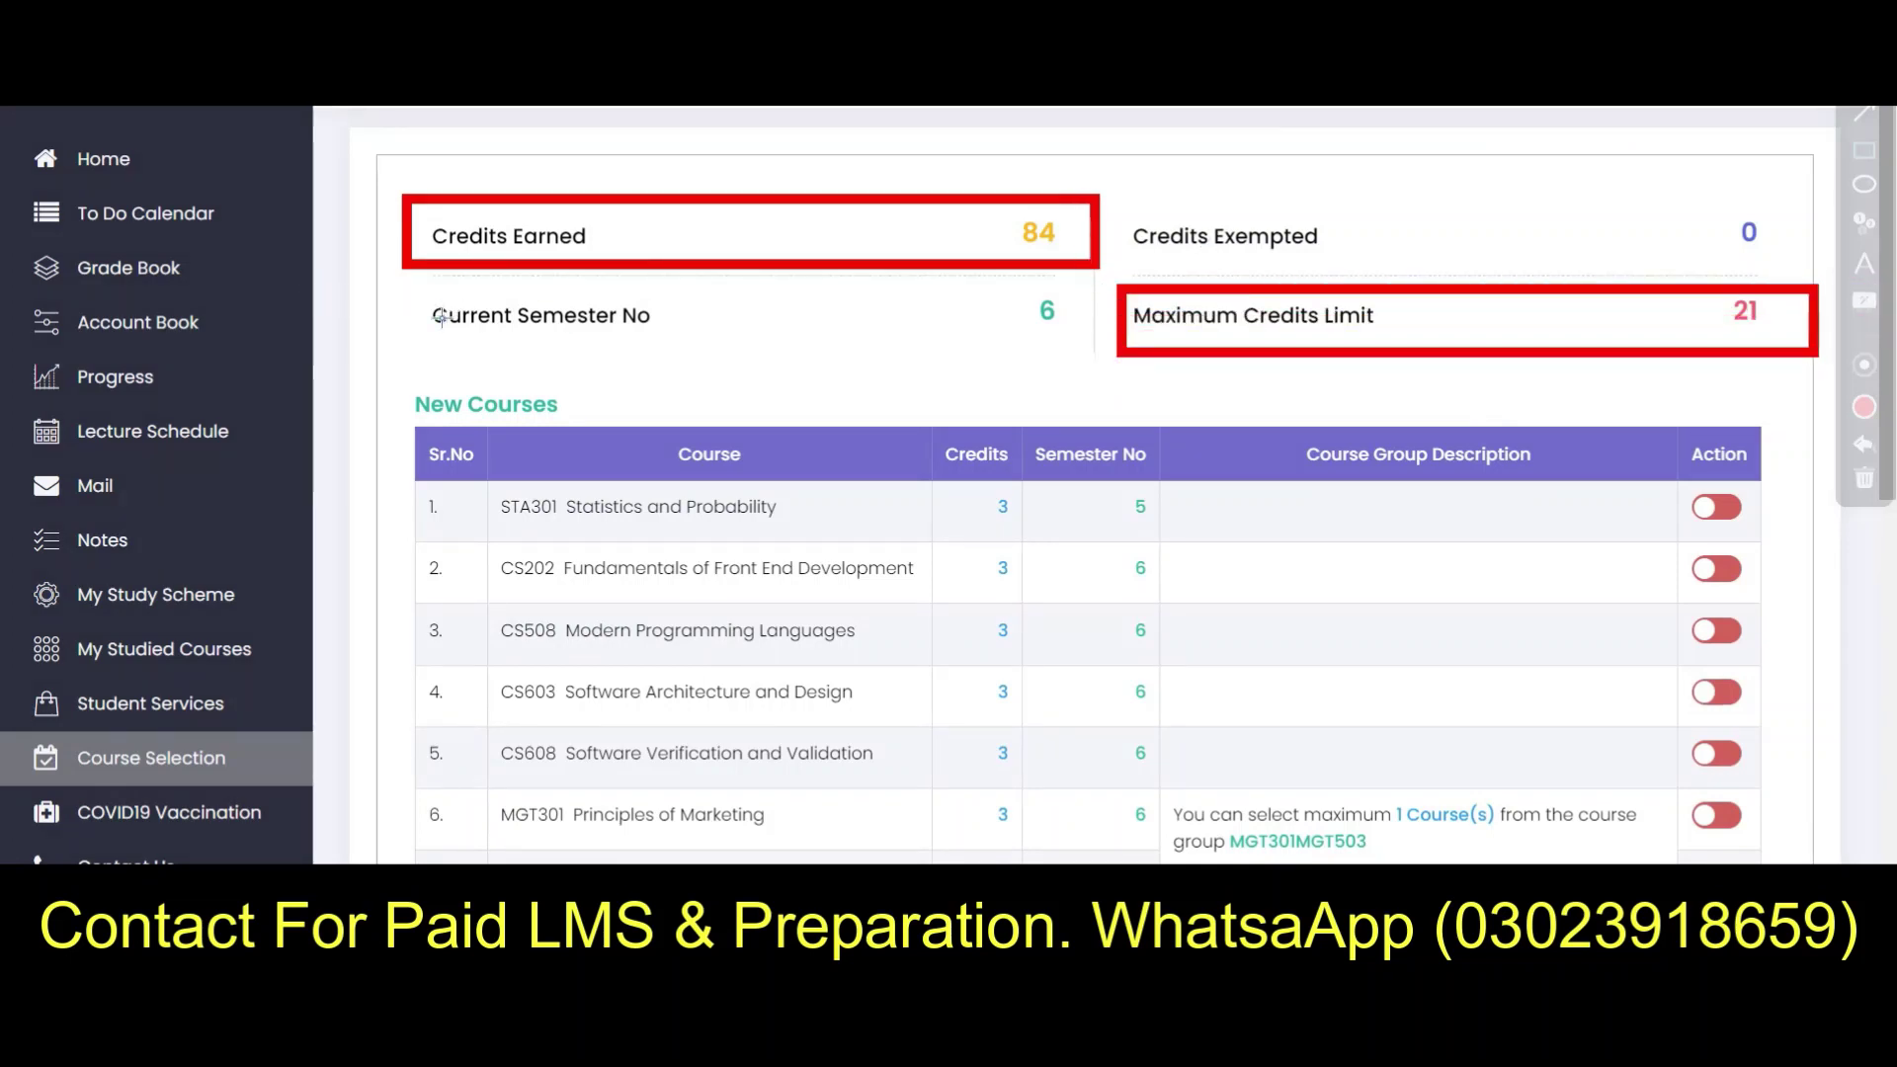
{"action": "mouse_move", "coordinate": [415, 285]}
{"action": "left_mouse_down"}
{"action": "mouse_move", "coordinate": [860, 357]}
{"action": "mouse_move", "coordinate": [1095, 362]}
{"action": "left_mouse_up"}
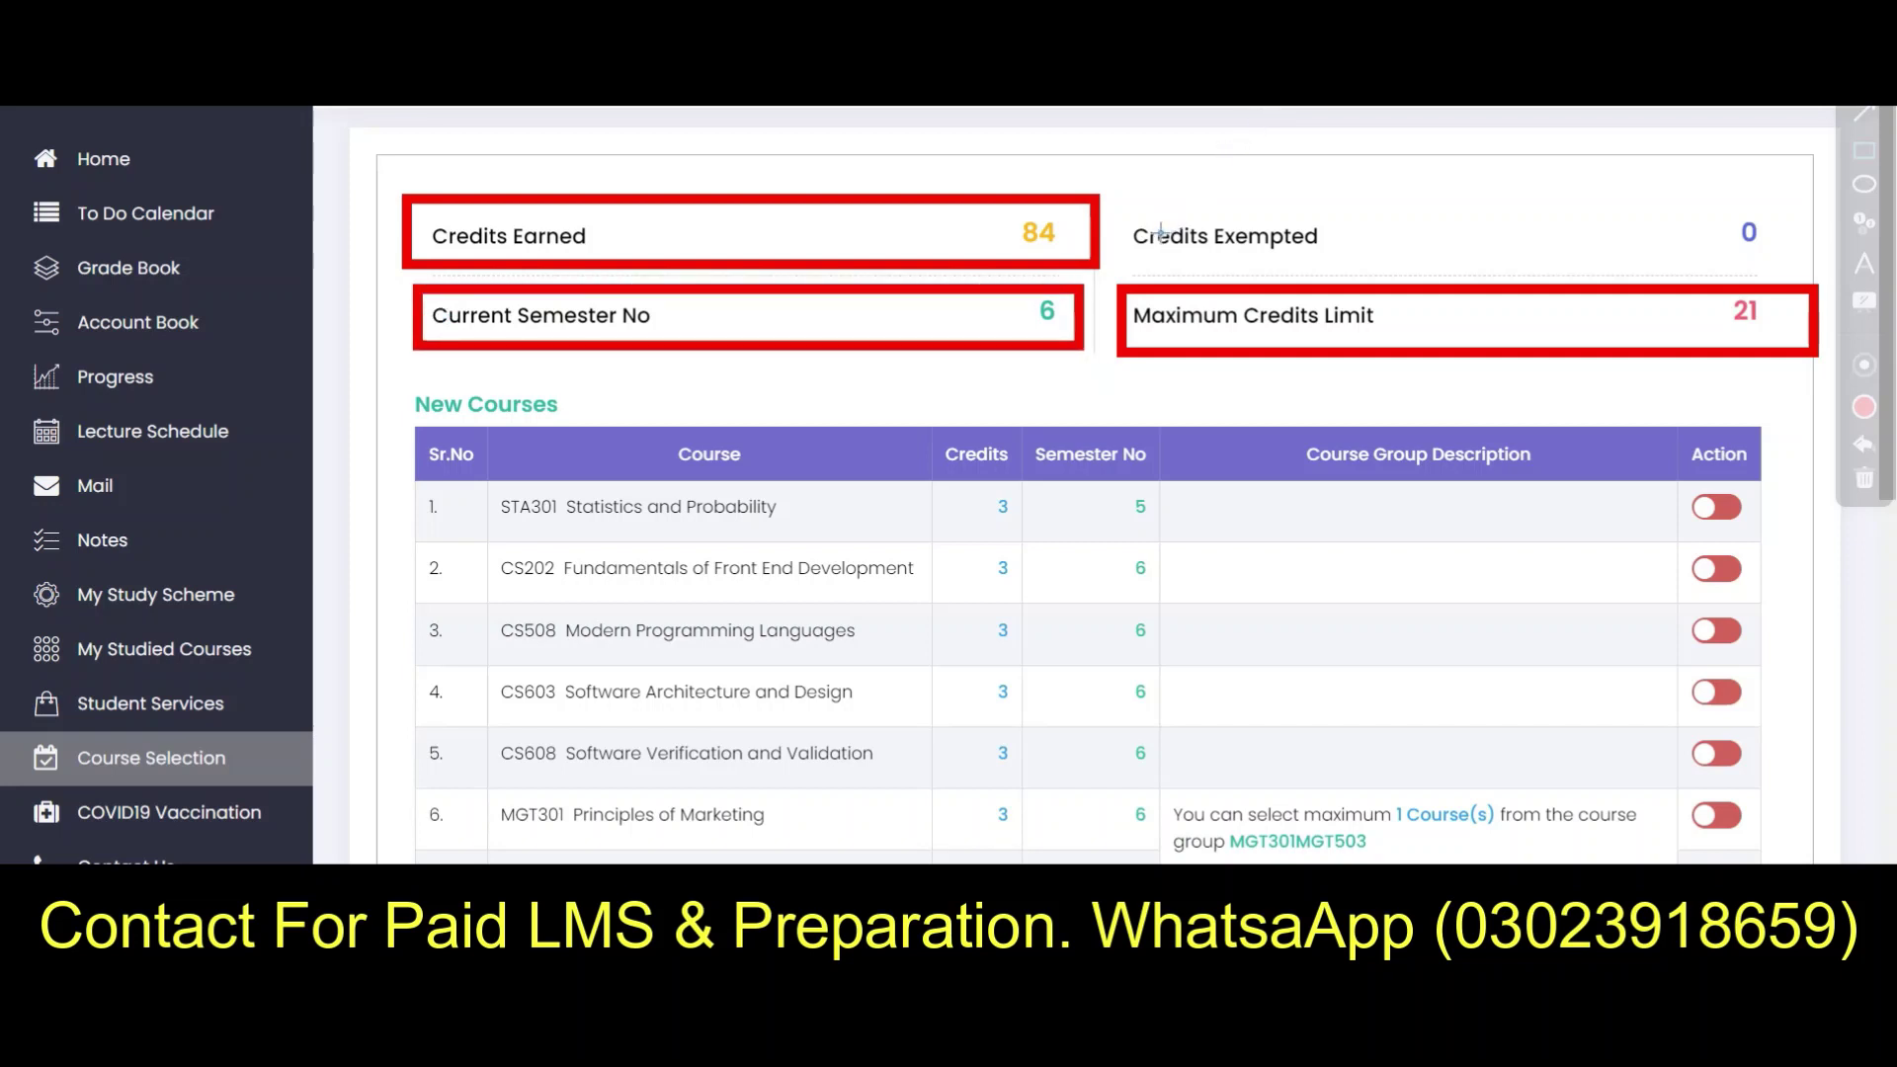
{"action": "mouse_move", "coordinate": [1133, 223]}
{"action": "left_mouse_down"}
{"action": "mouse_move", "coordinate": [1269, 271]}
{"action": "mouse_move", "coordinate": [1799, 257]}
{"action": "left_mouse_up"}
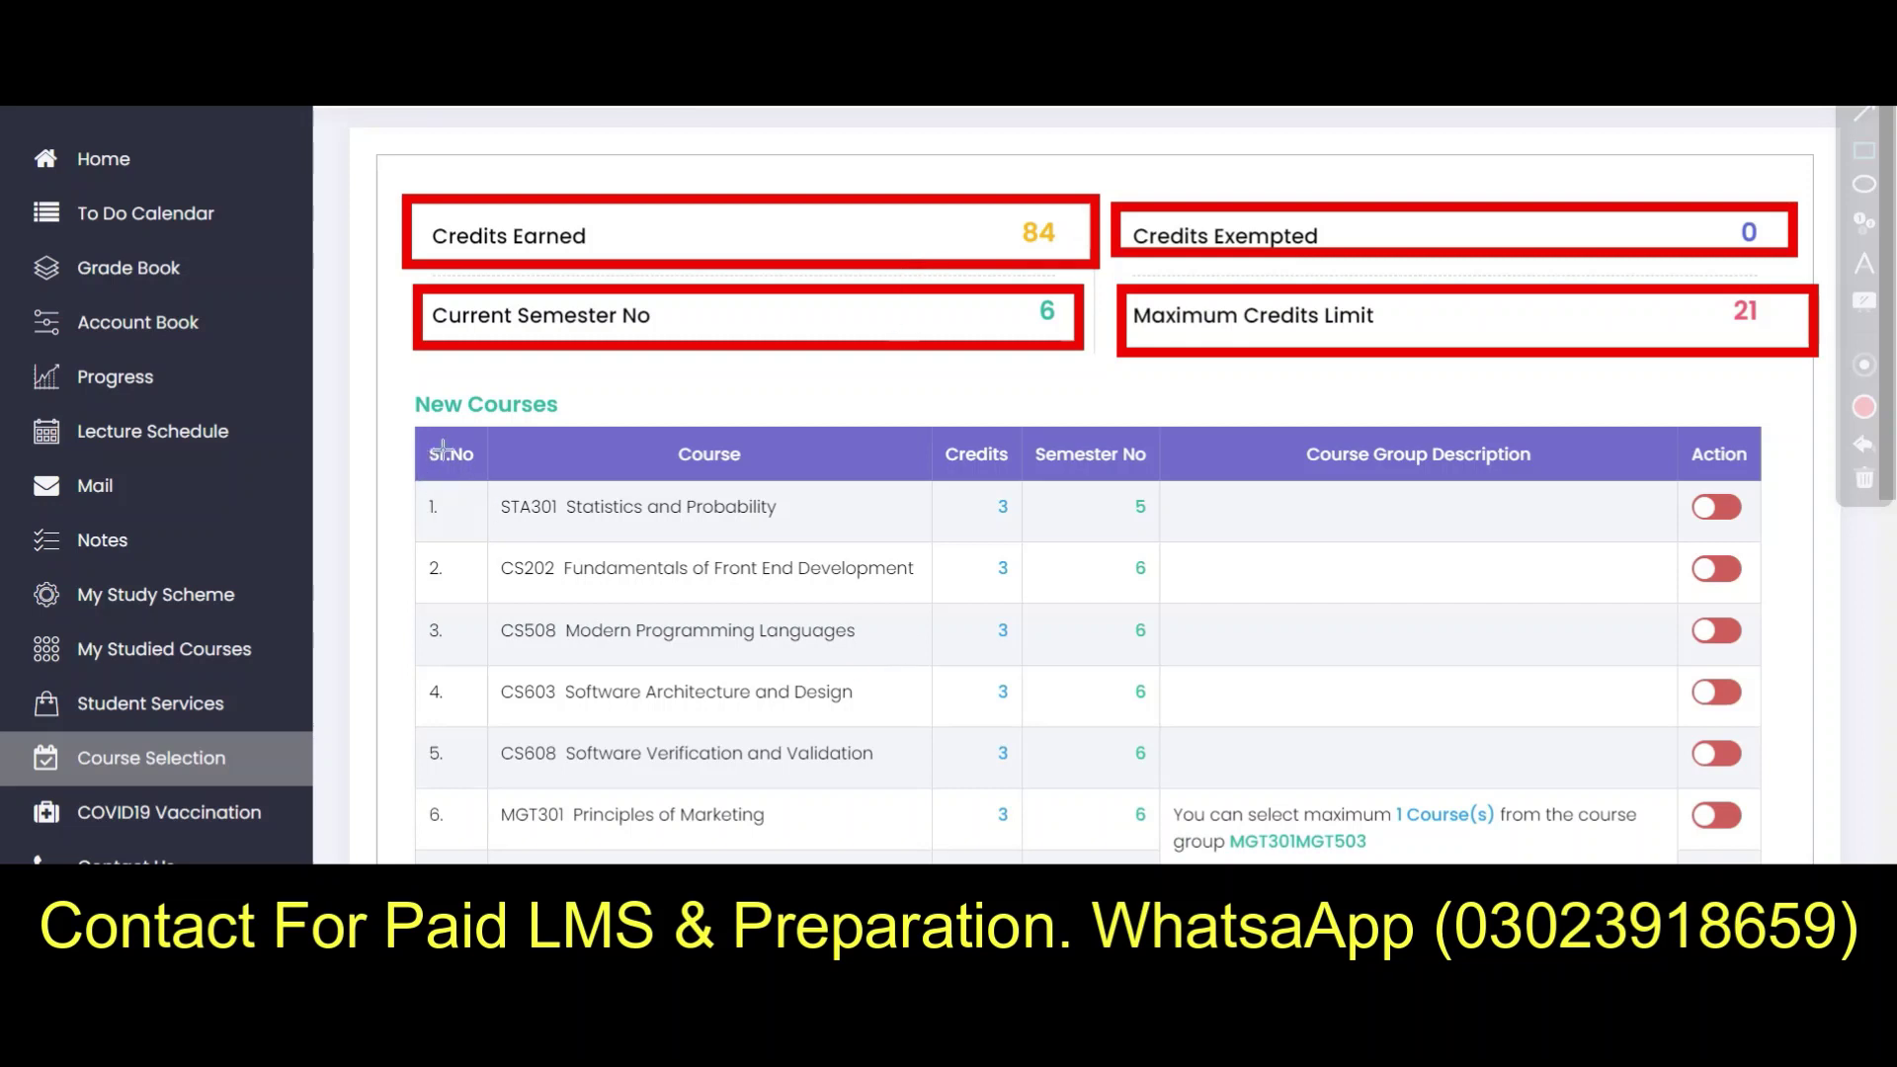
{"action": "mouse_move", "coordinate": [929, 431]}
{"action": "left_mouse_down"}
{"action": "mouse_move", "coordinate": [1026, 522]}
{"action": "mouse_move", "coordinate": [1057, 800]}
{"action": "mouse_move", "coordinate": [1032, 857]}
{"action": "left_mouse_up"}
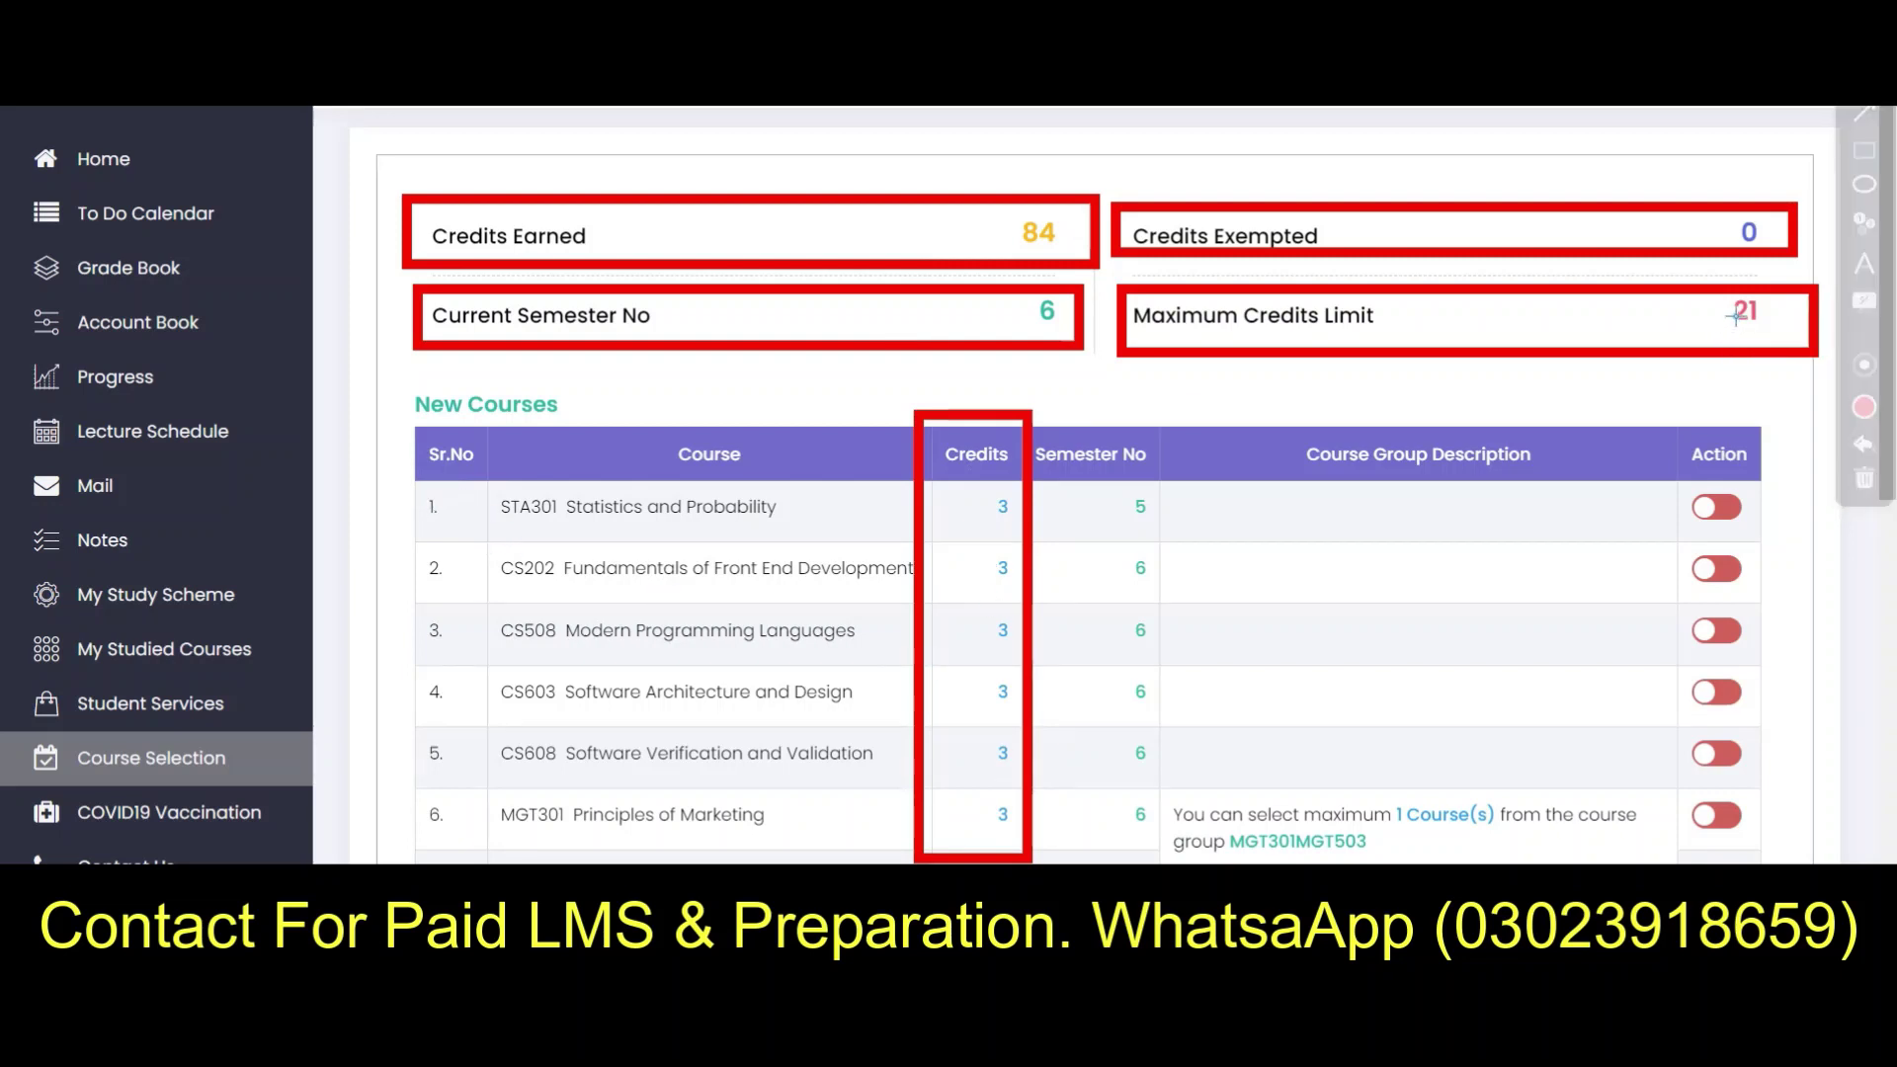
{"action": "left_click_drag", "start_coordinate": [1734, 284], "coordinate": [1798, 353]}
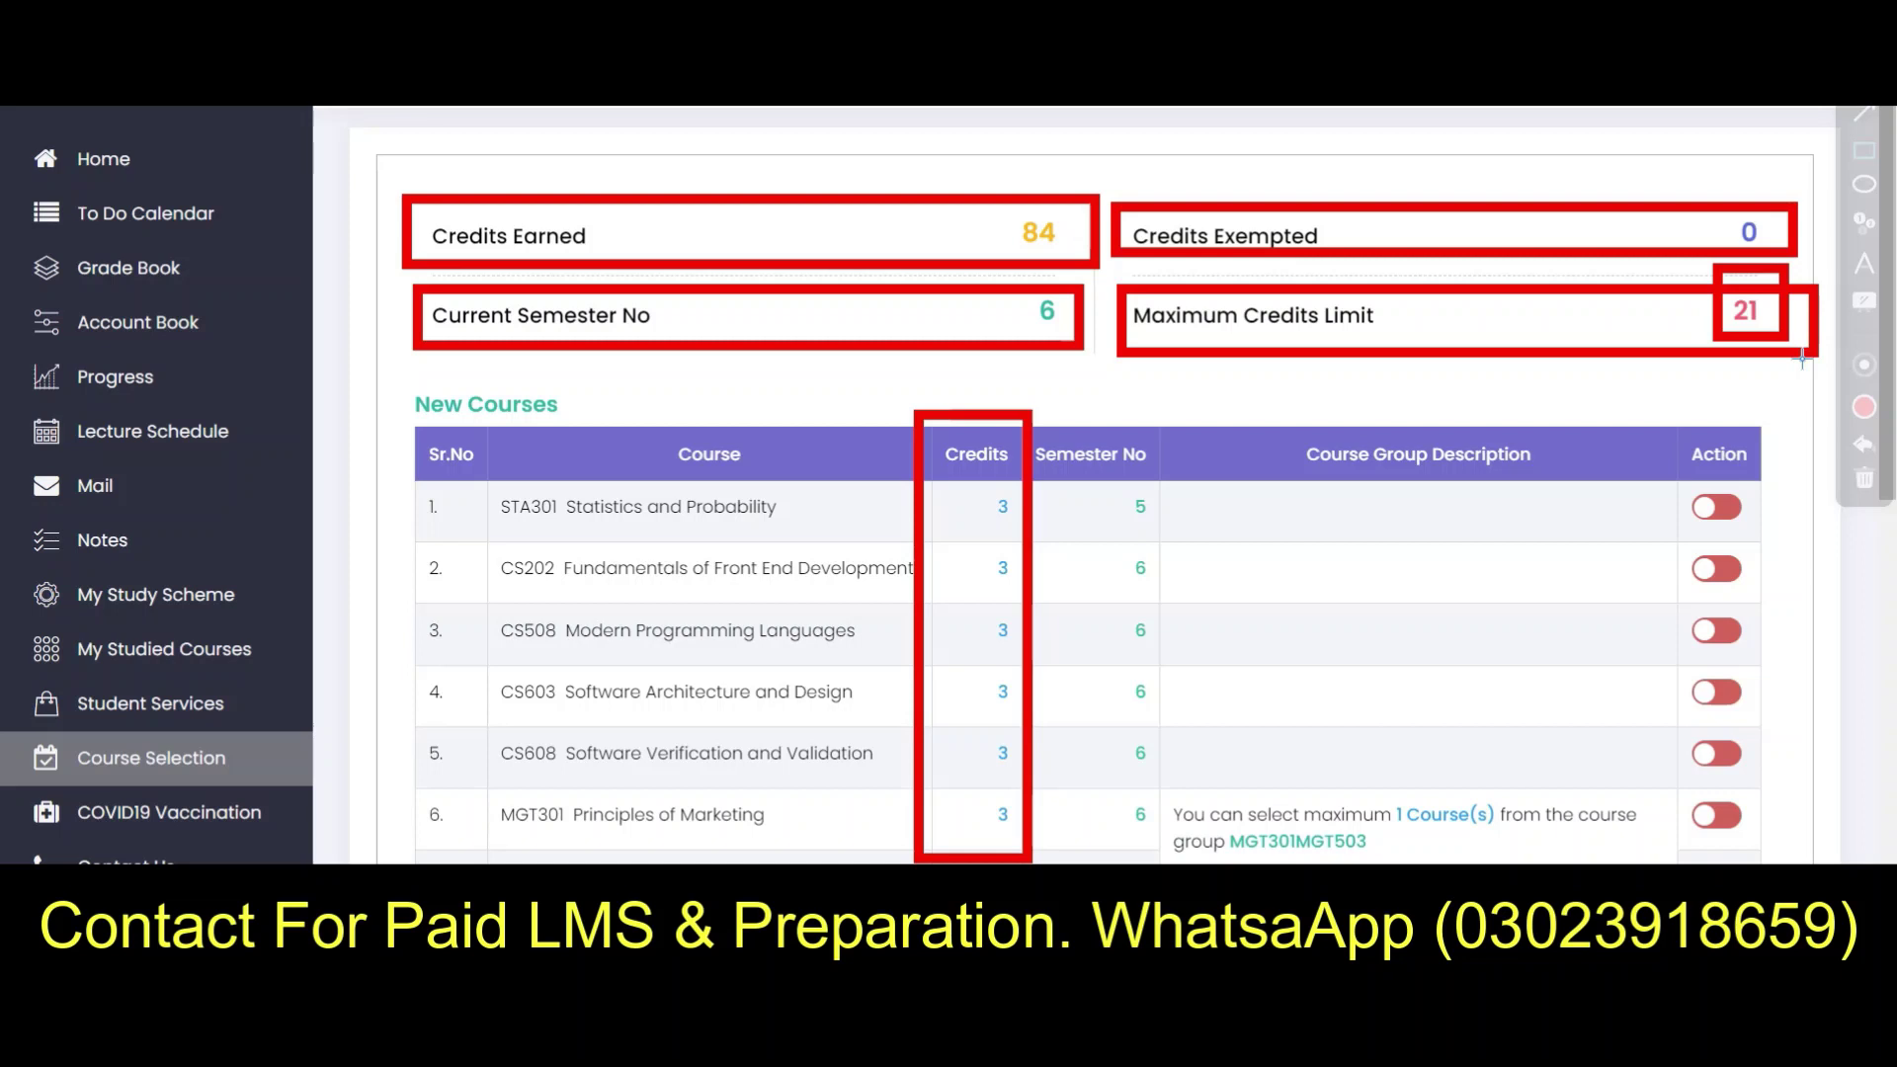
{"action": "key", "text": "Escape"}
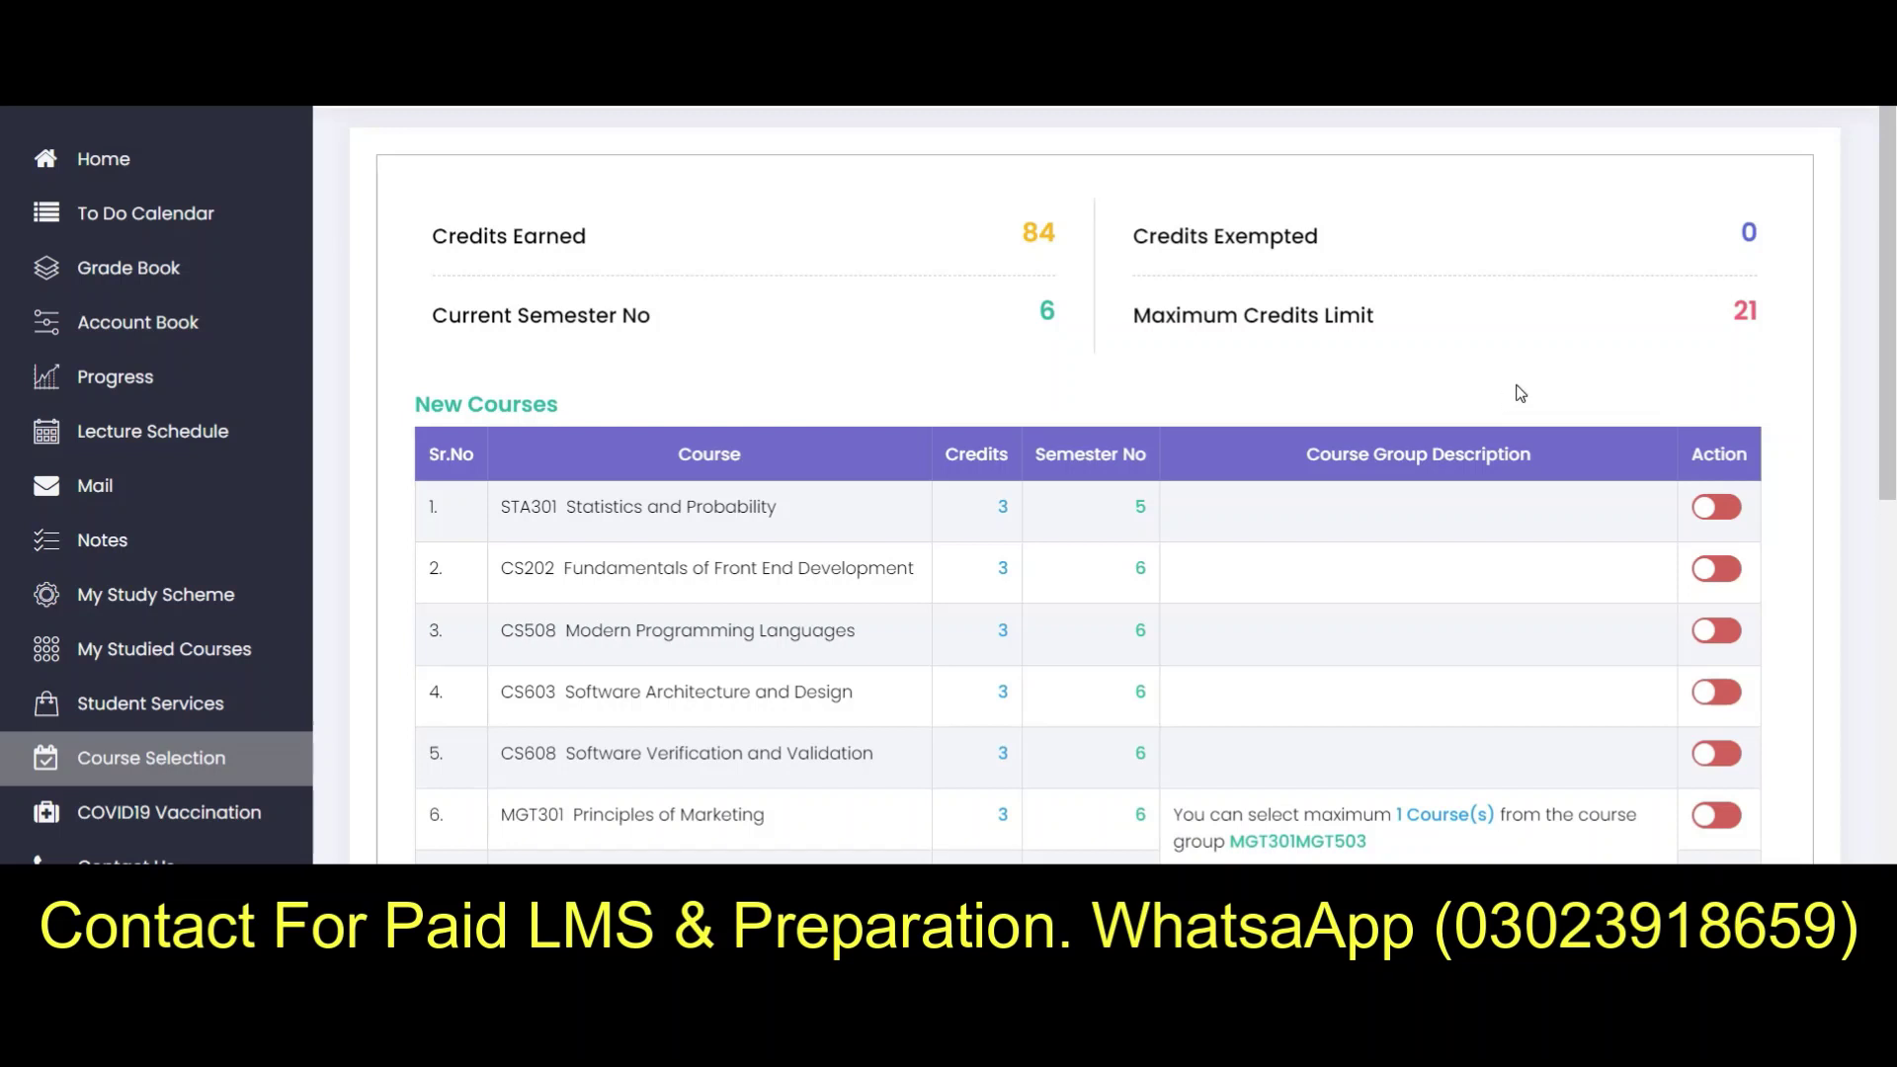
Step: Enable STA301 Statistics and Probability in the New Courses table
{"action": "scroll", "coordinate": [727, 447], "scroll_direction": "down", "scroll_amount": 1}
{"action": "scroll", "coordinate": [728, 447], "scroll_direction": "down", "scroll_amount": 1}
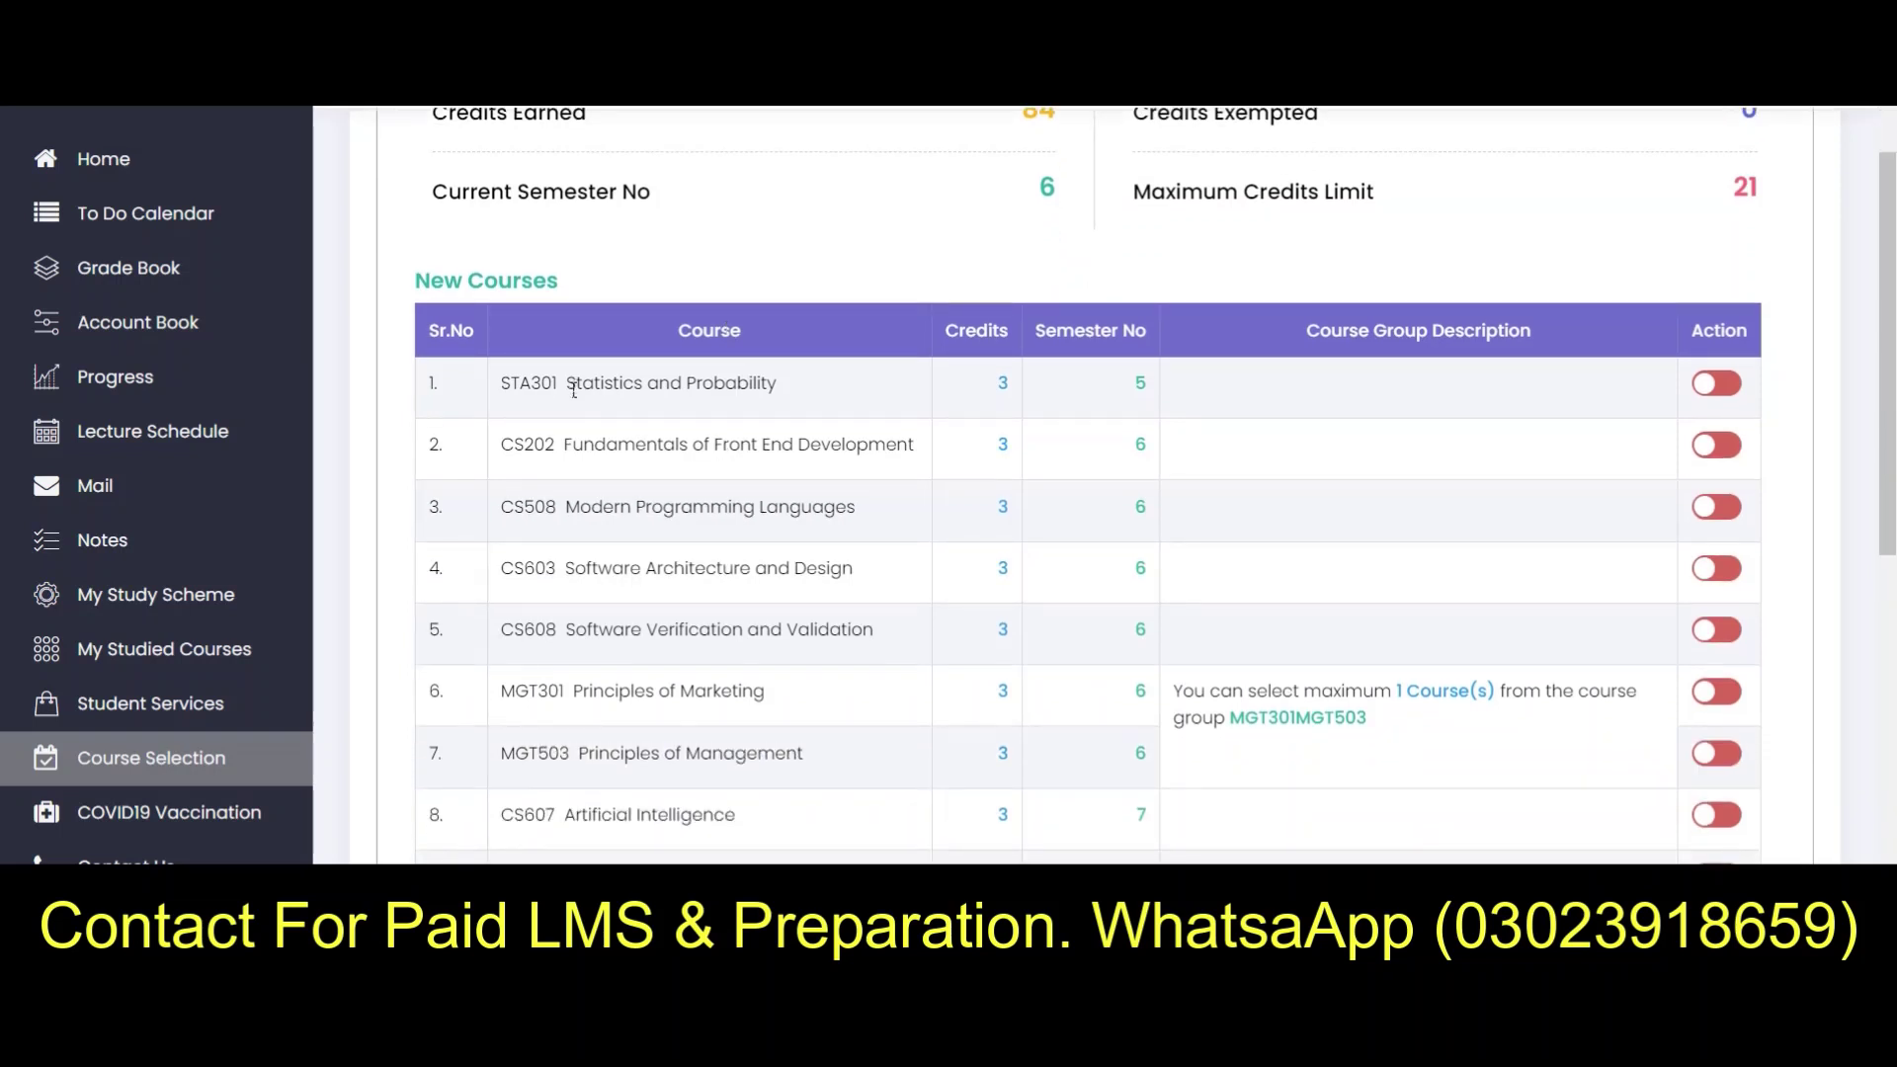
{"action": "left_click_drag", "start_coordinate": [520, 383], "coordinate": [929, 386]}
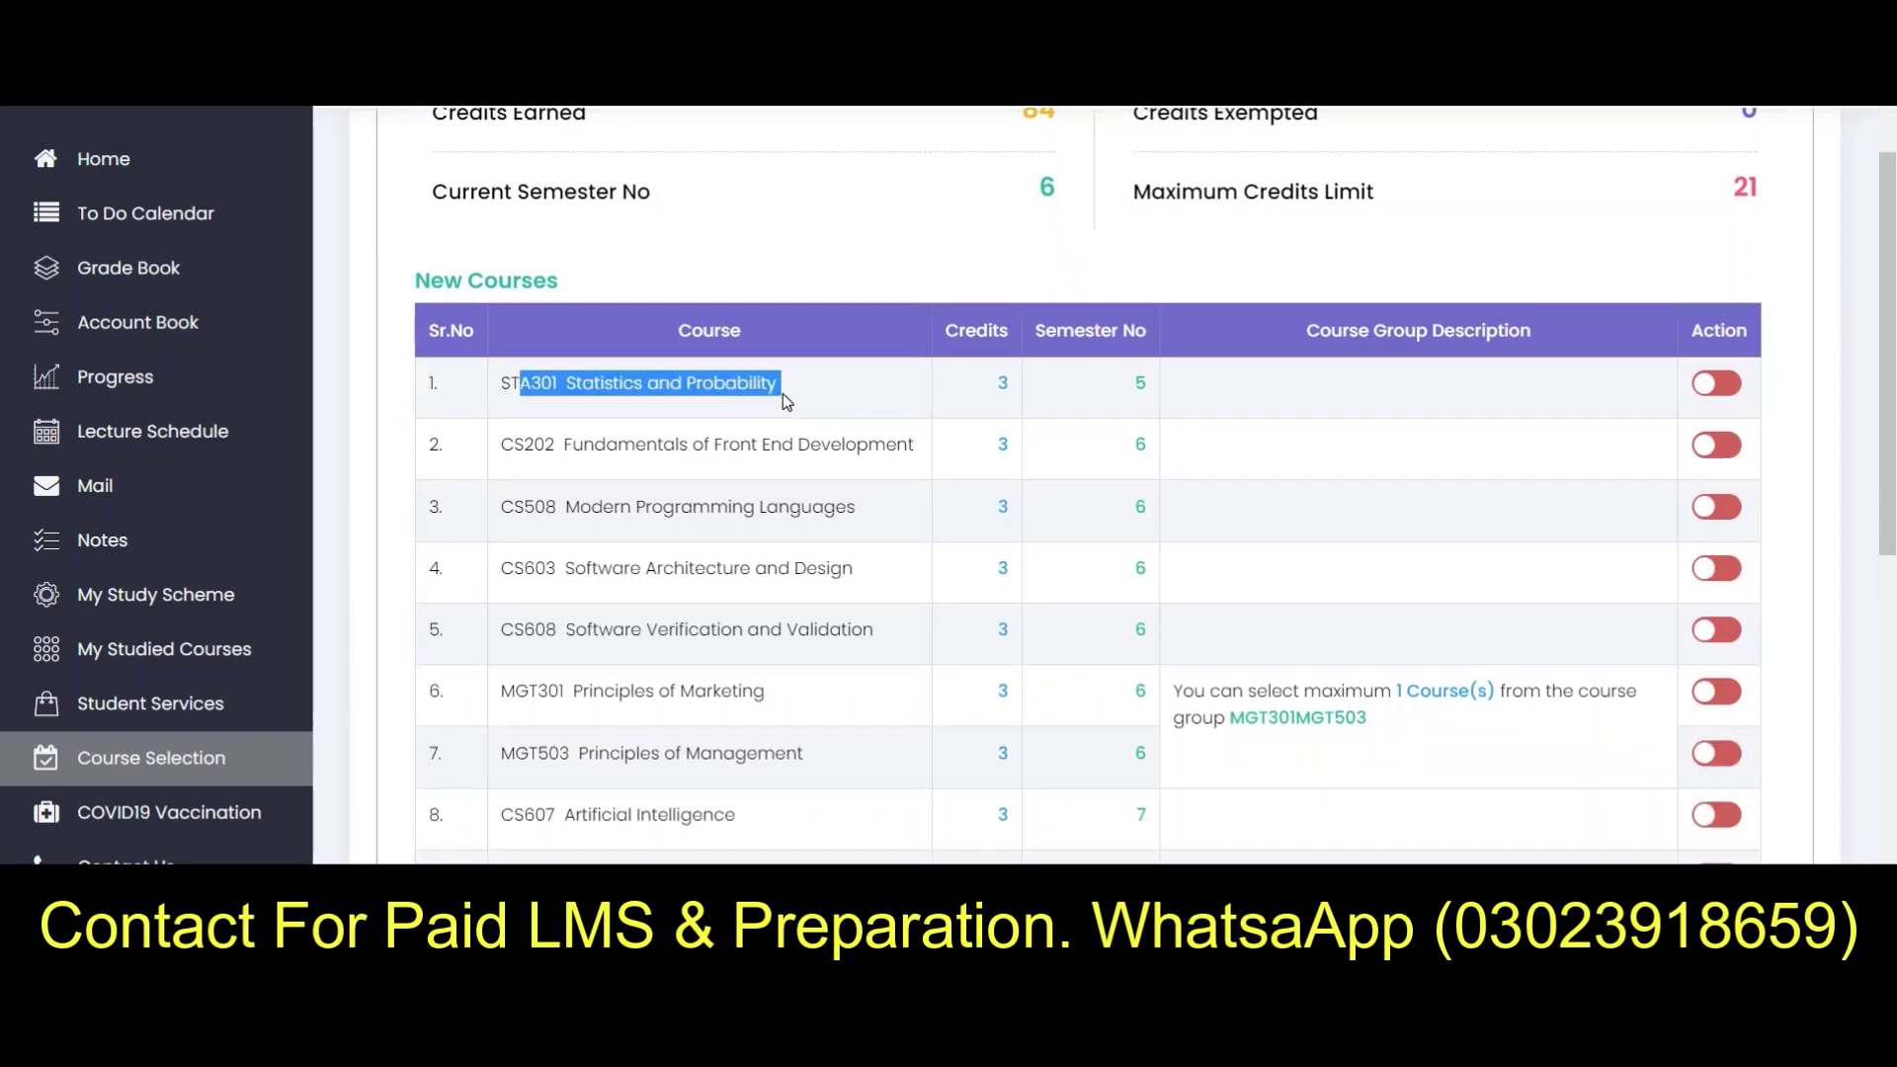
{"action": "left_click", "coordinate": [1707, 387]}
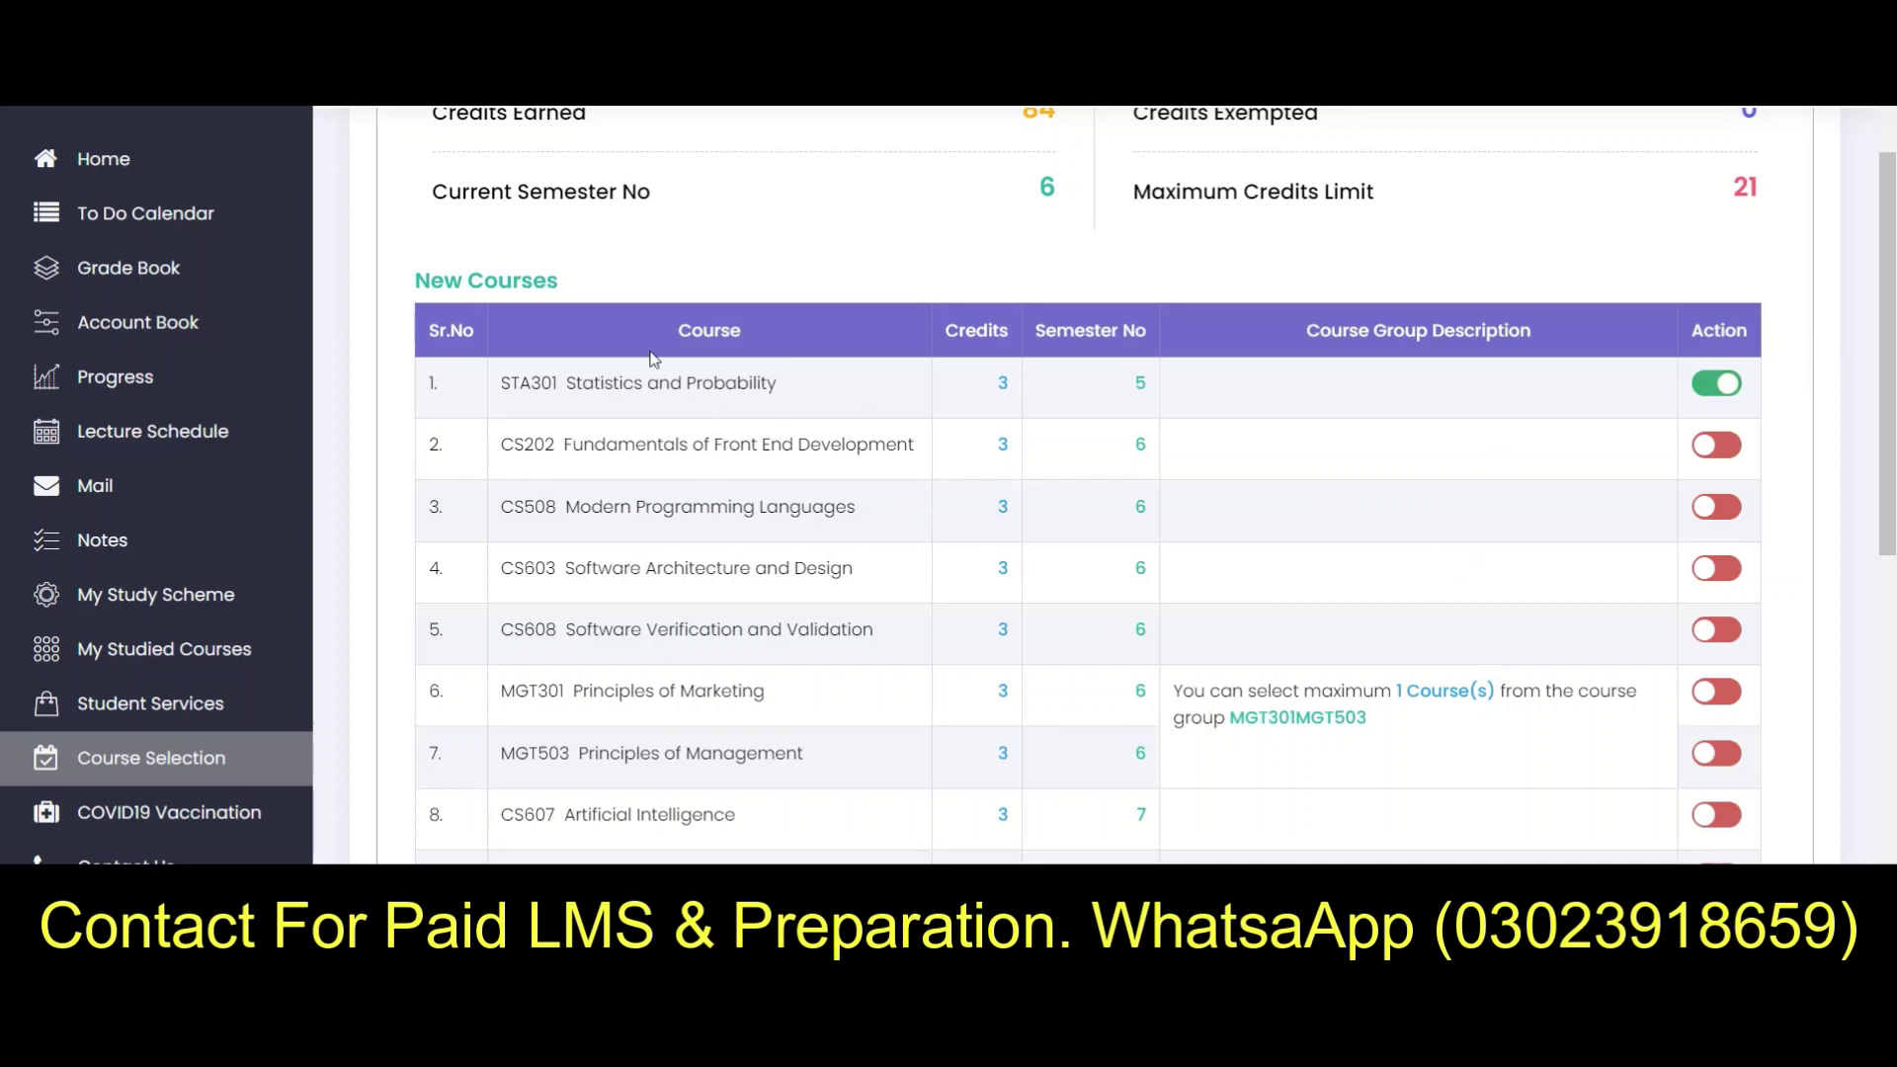
Step: Enable the courses CS202, CS508, CS603 and CS608 in the New Courses table
{"action": "scroll", "coordinate": [911, 584], "scroll_direction": "down", "scroll_amount": 5}
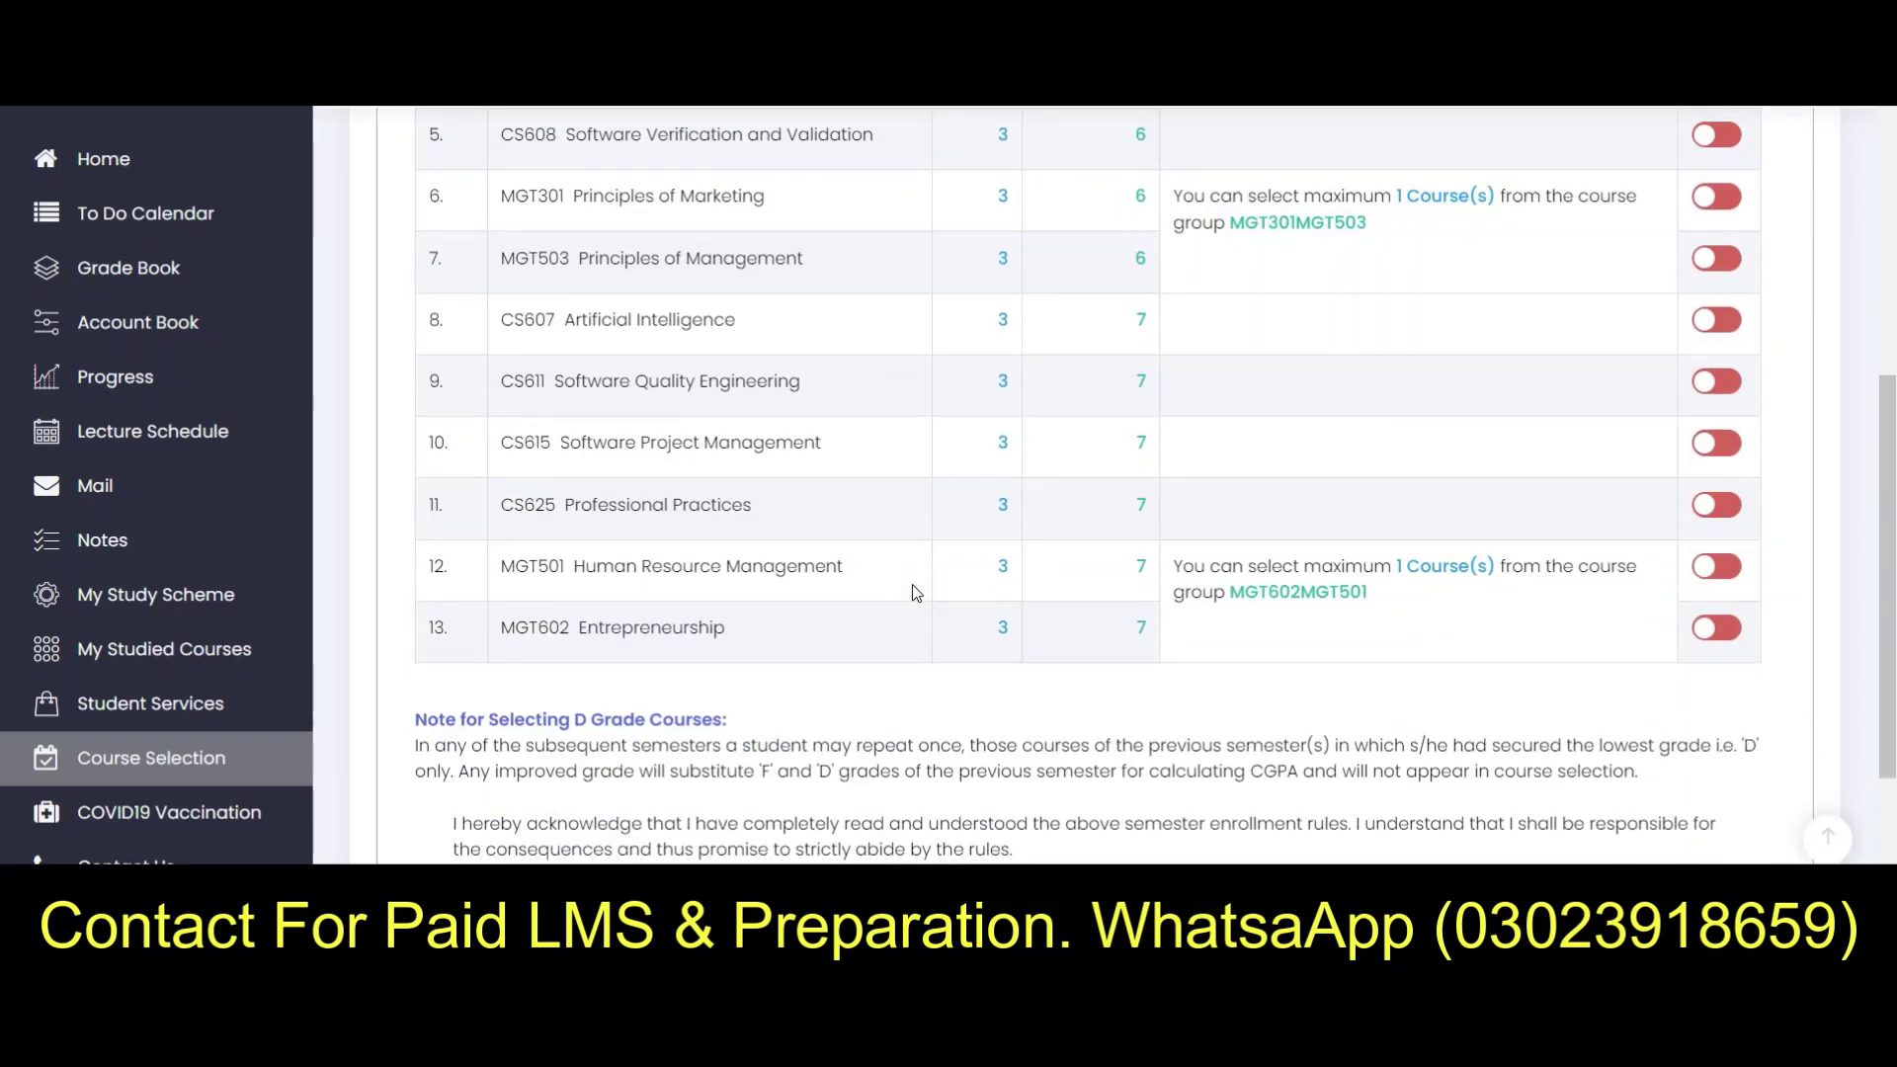
{"action": "scroll", "coordinate": [911, 584], "scroll_direction": "up", "scroll_amount": 2}
{"action": "scroll", "coordinate": [914, 620], "scroll_direction": "up", "scroll_amount": 3}
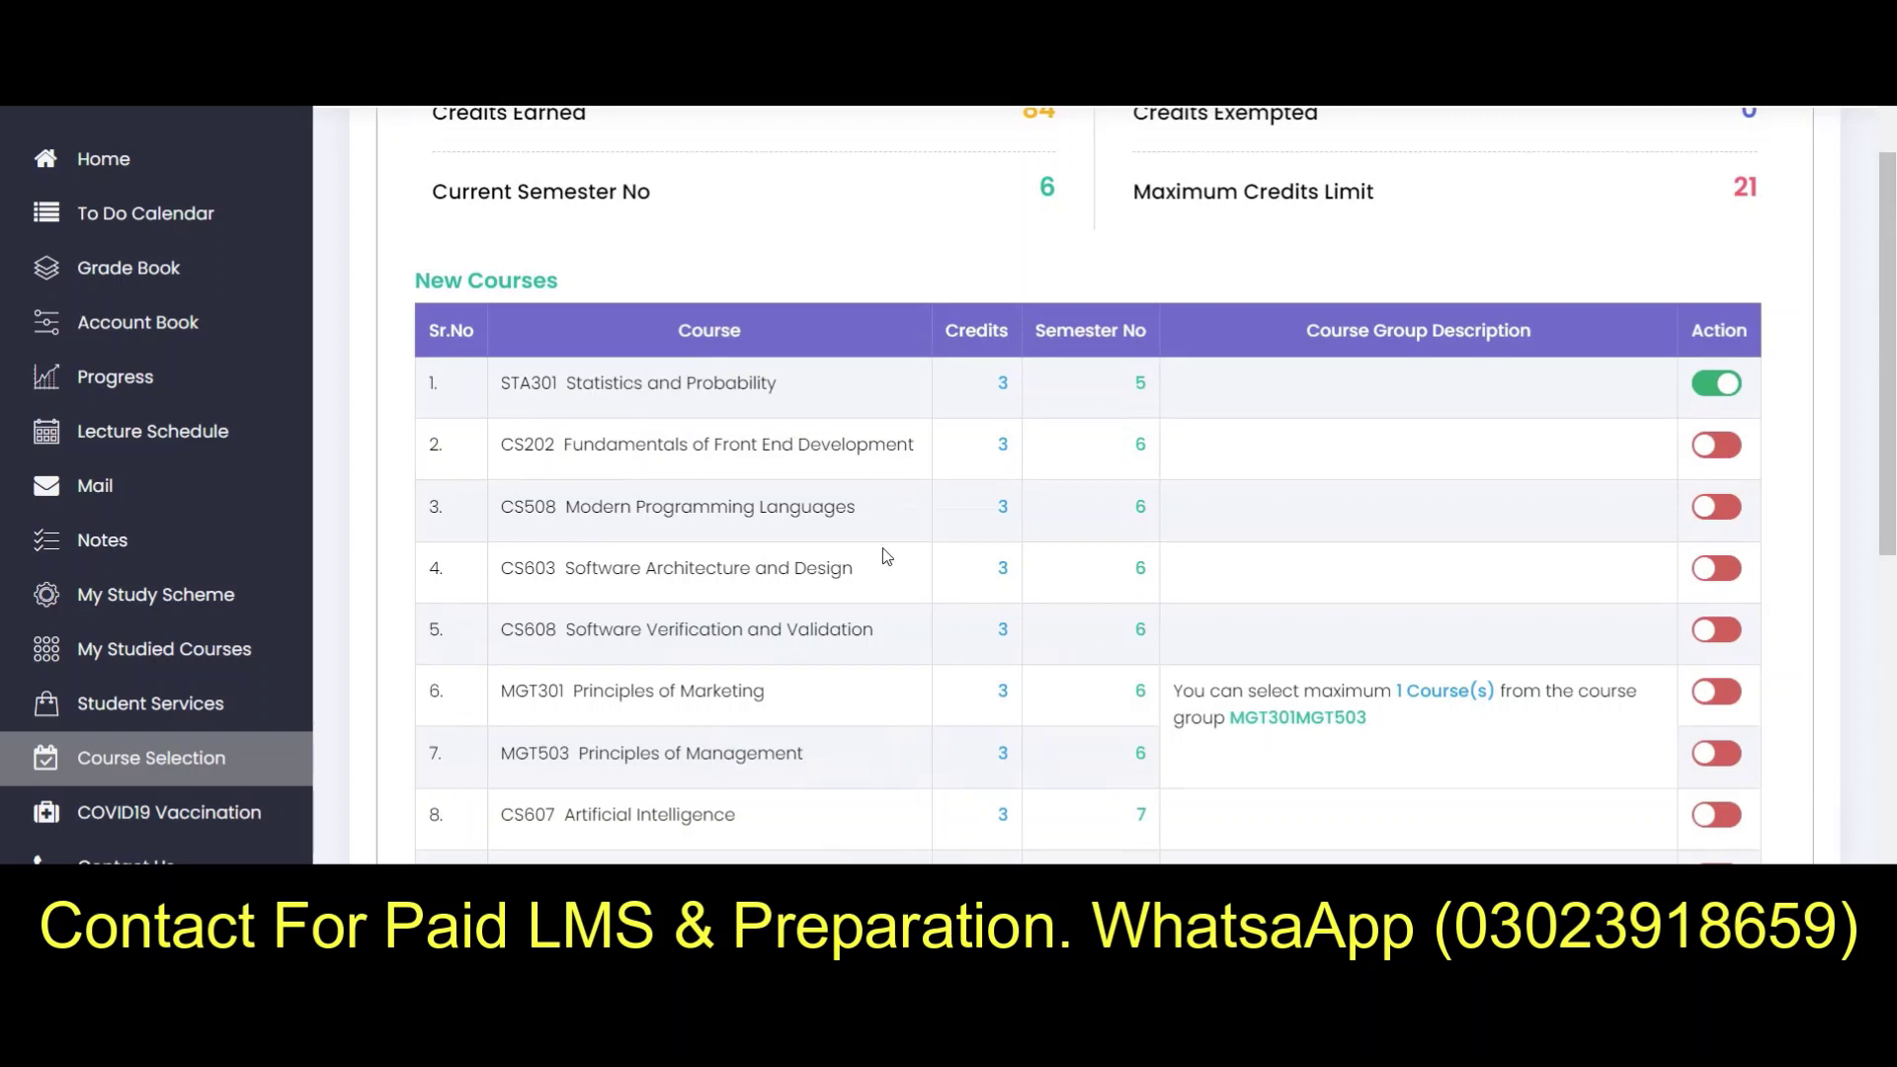
{"action": "left_click", "coordinate": [1716, 447]}
{"action": "left_click", "coordinate": [1716, 509]}
{"action": "left_click", "coordinate": [1715, 573]}
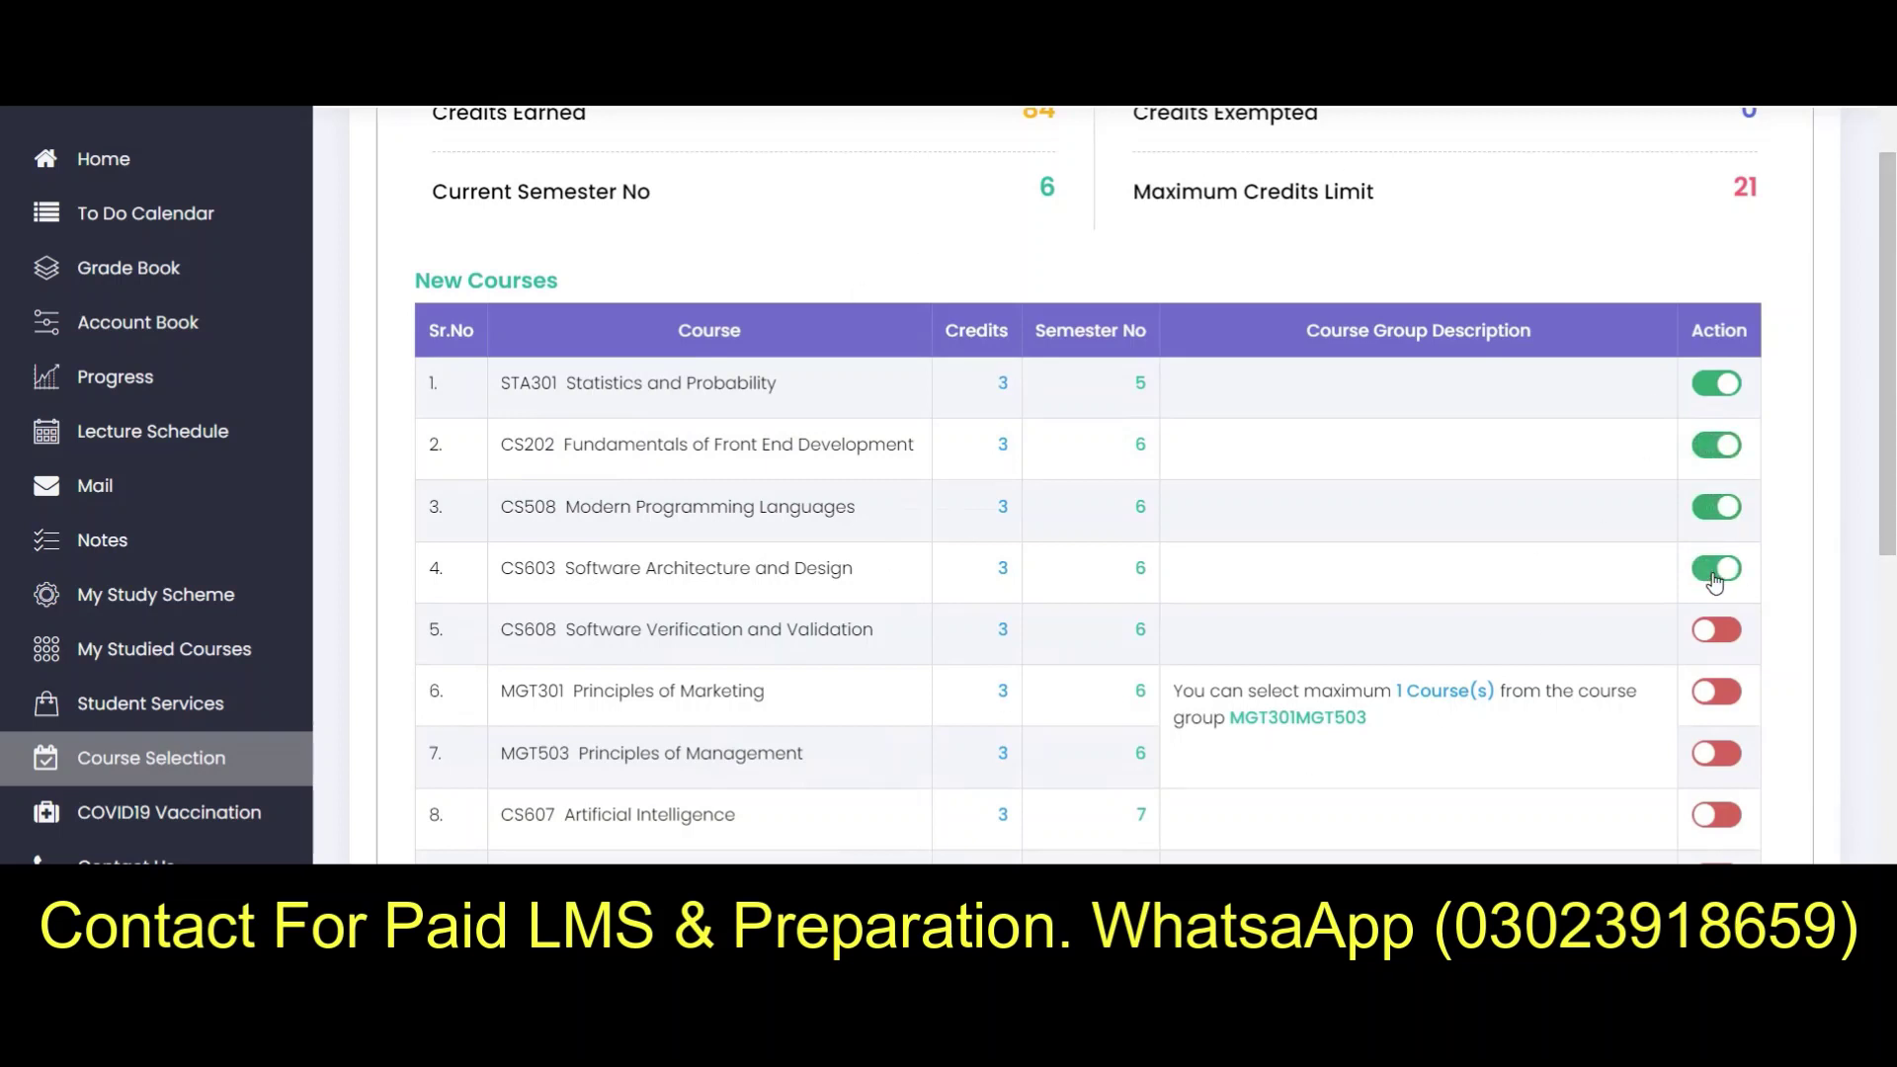
{"action": "left_click", "coordinate": [1717, 631]}
Step: Outline the MGT301 and MGT503 rows in red, bracket the two course names together, and clear the markings
{"action": "scroll", "coordinate": [1703, 667], "scroll_direction": "down", "scroll_amount": 1}
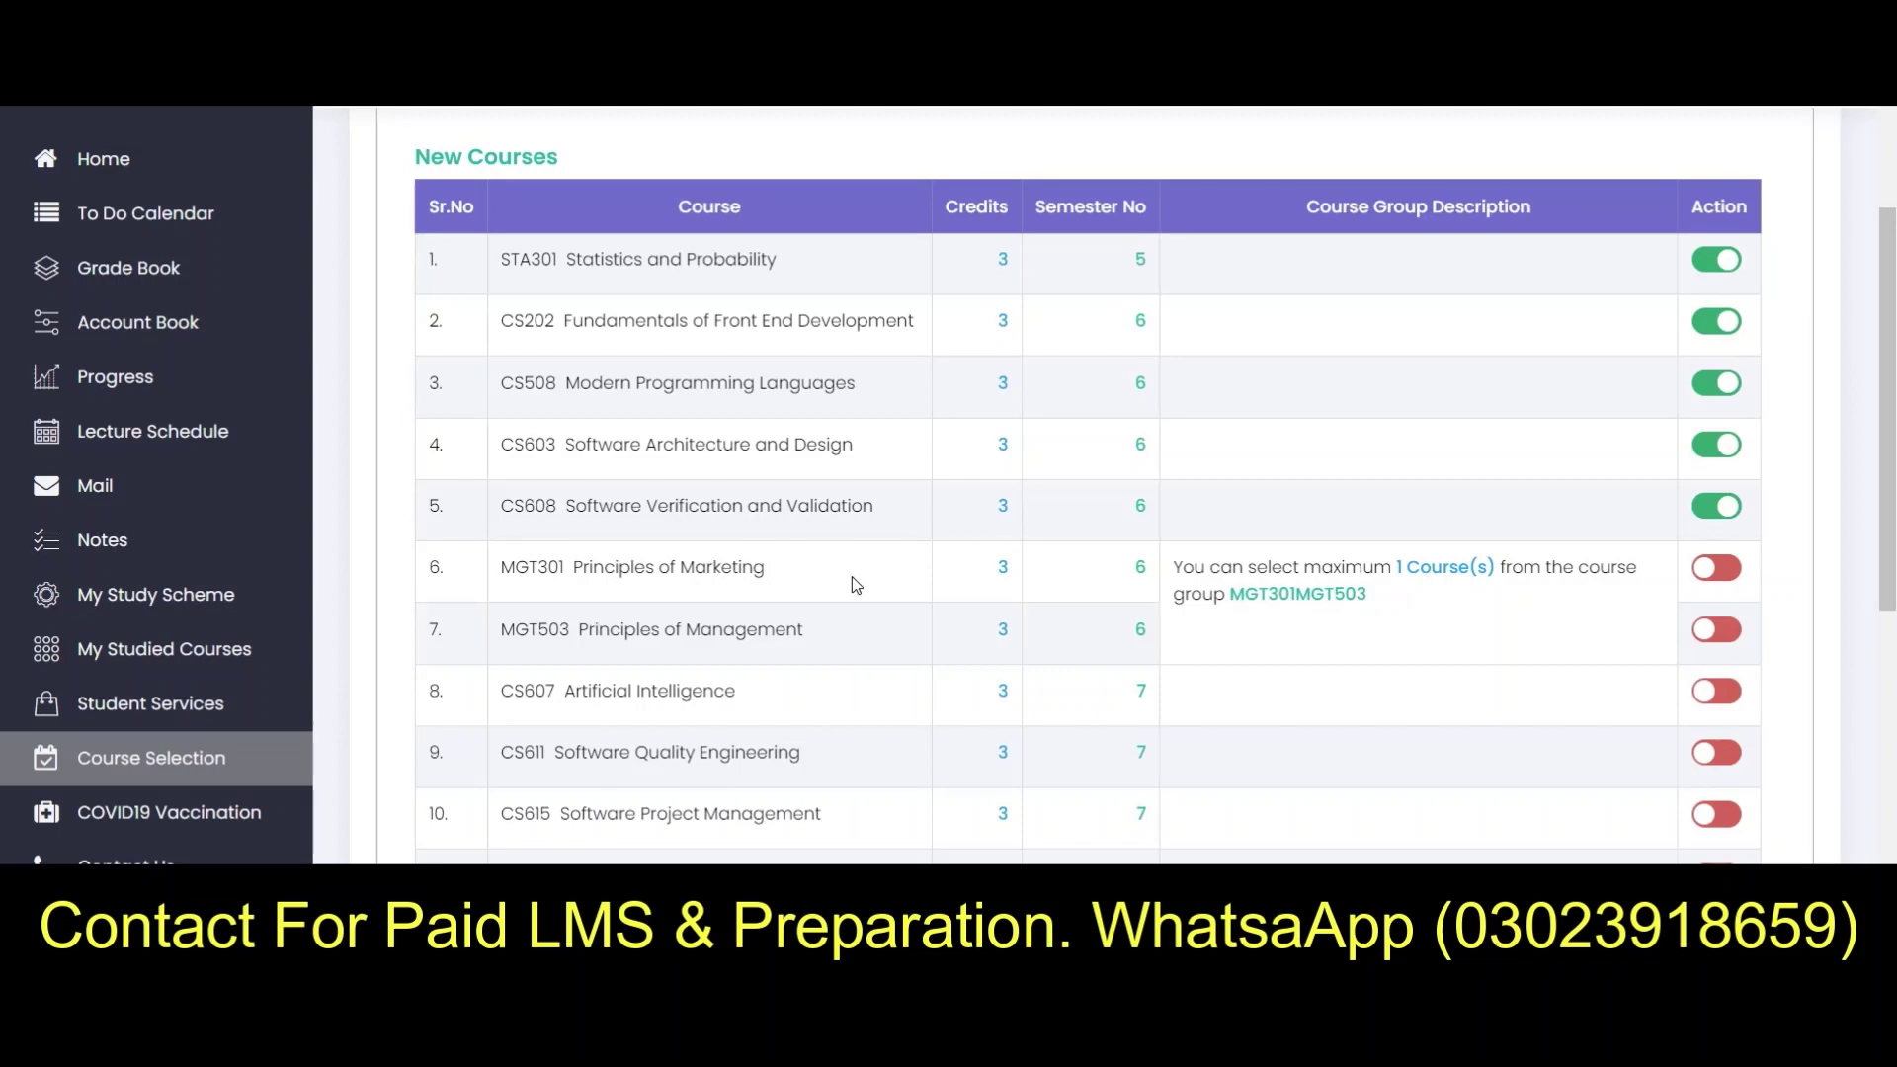
{"action": "key", "text": "ctrl+shift+p"}
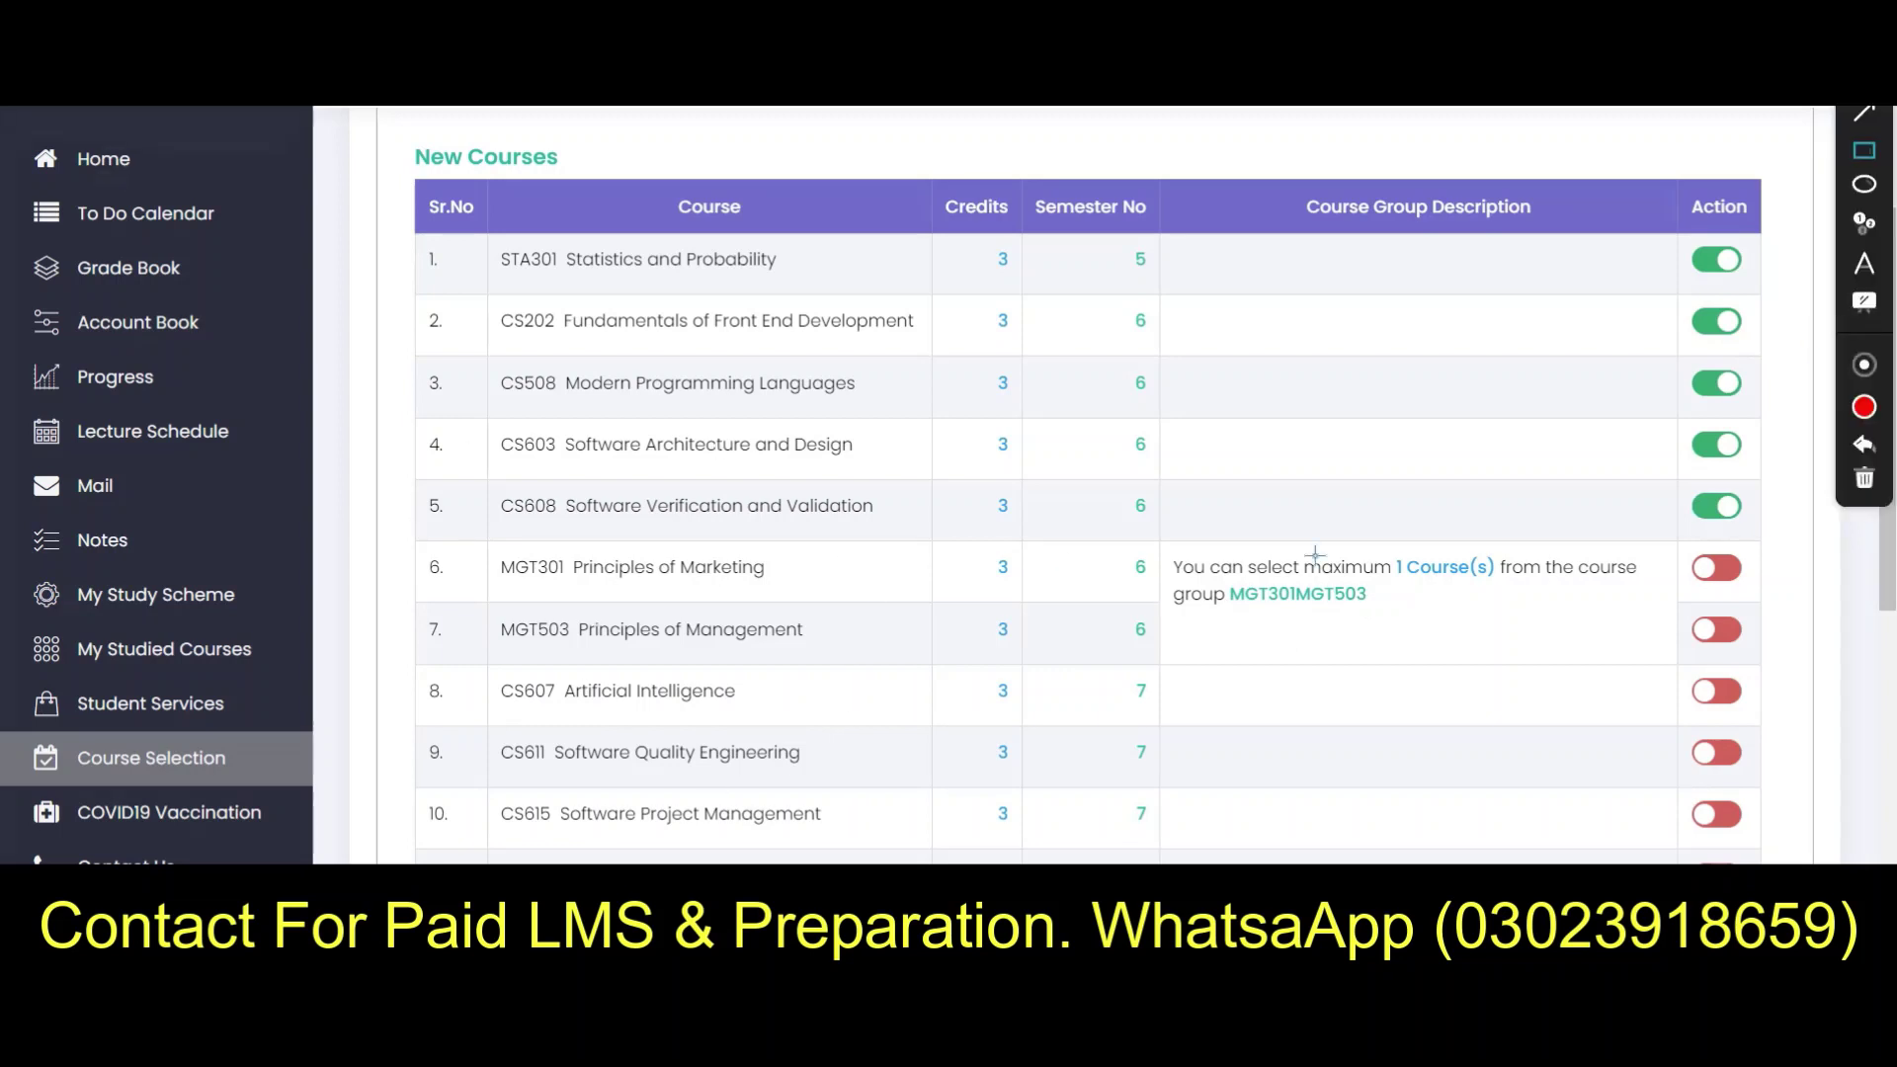
{"action": "left_click_drag", "start_coordinate": [400, 545], "coordinate": [1826, 680]}
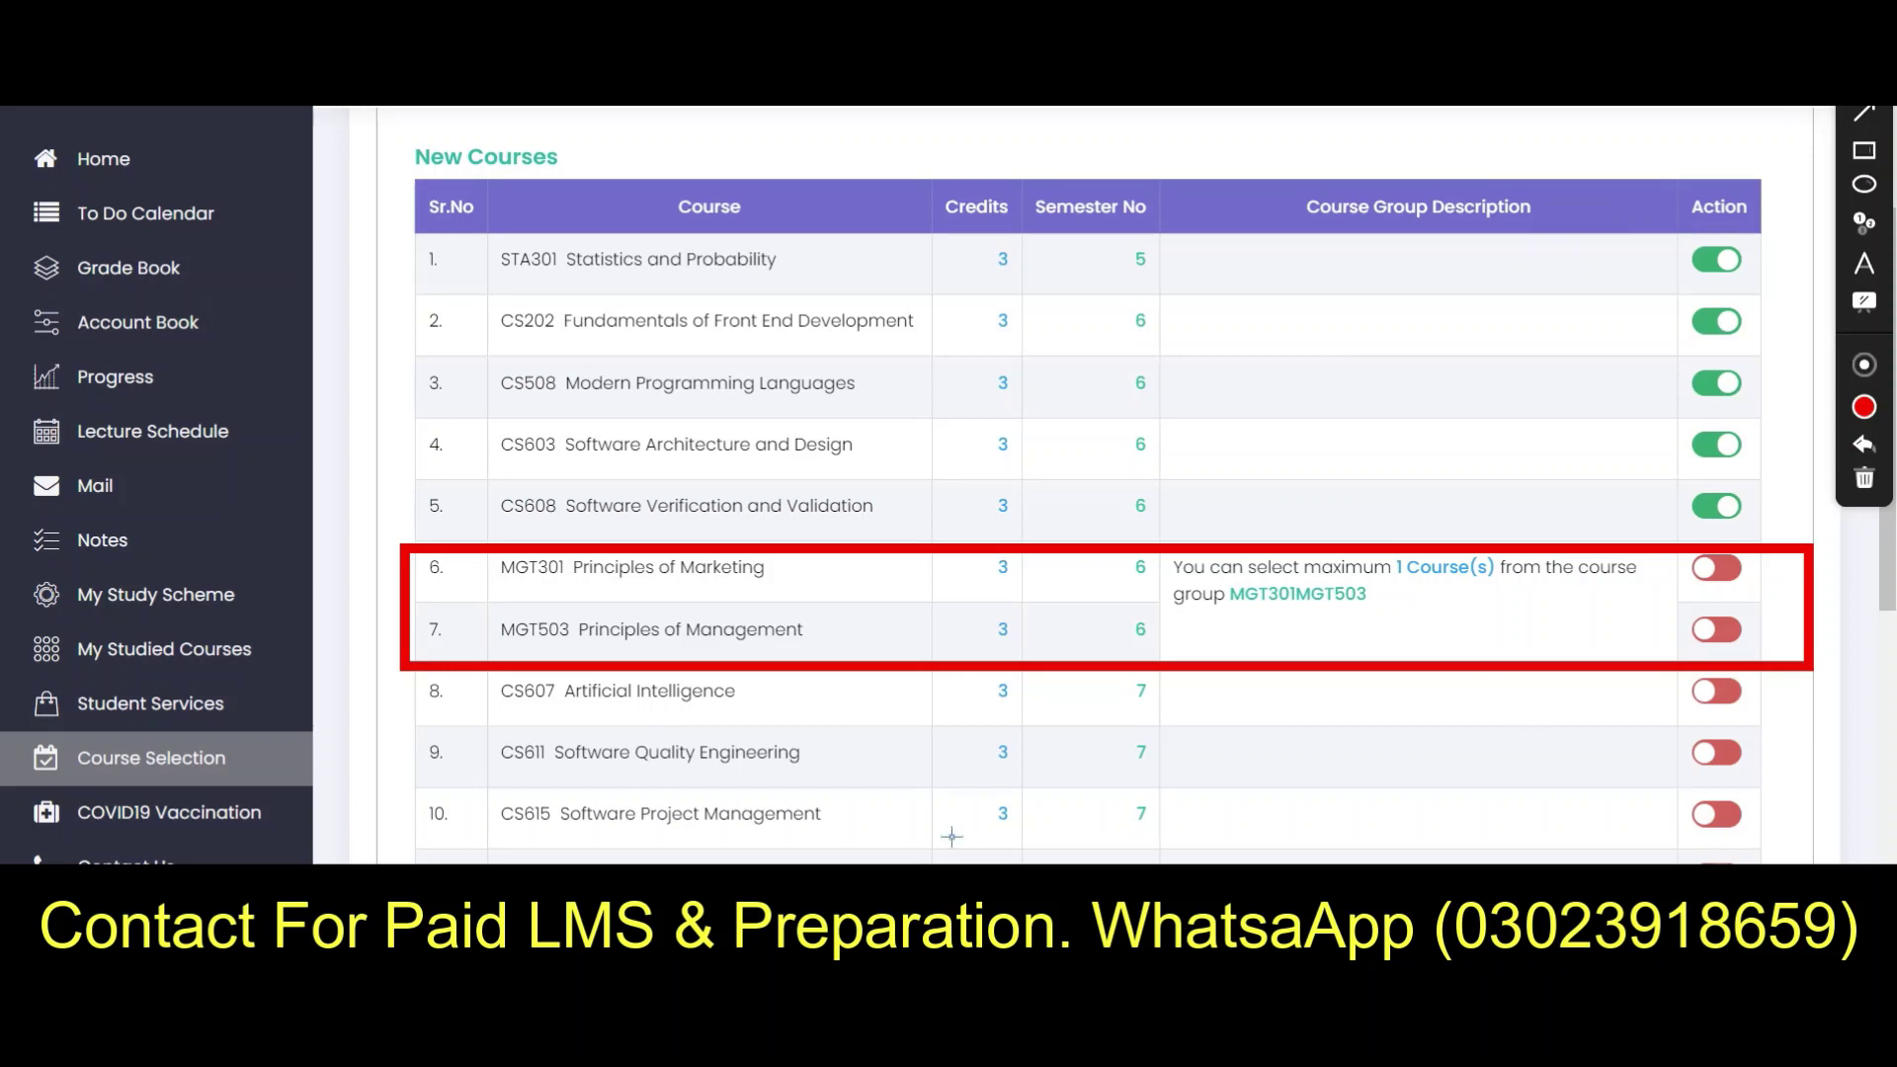
{"action": "mouse_move", "coordinate": [830, 565]}
{"action": "left_mouse_down"}
{"action": "mouse_move", "coordinate": [917, 647]}
{"action": "mouse_move", "coordinate": [819, 654]}
{"action": "left_mouse_up"}
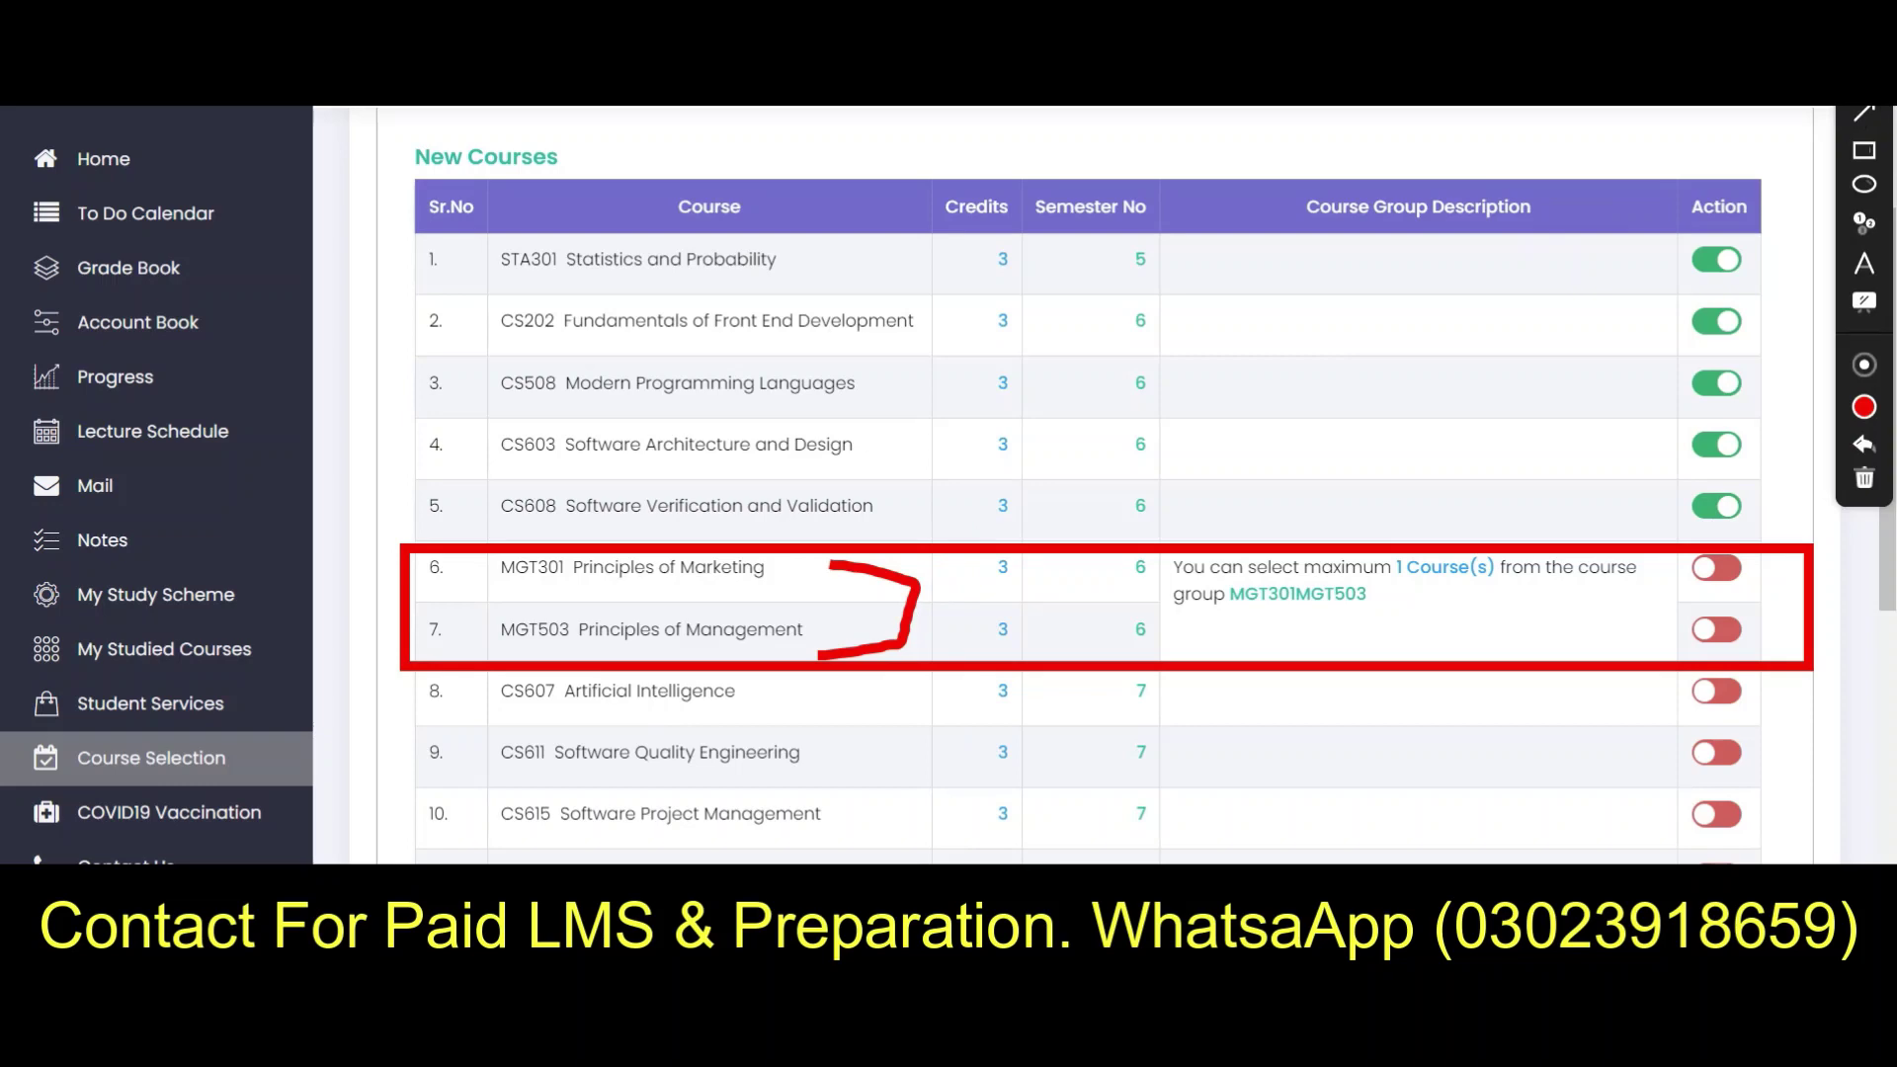
{"action": "key", "text": "Escape"}
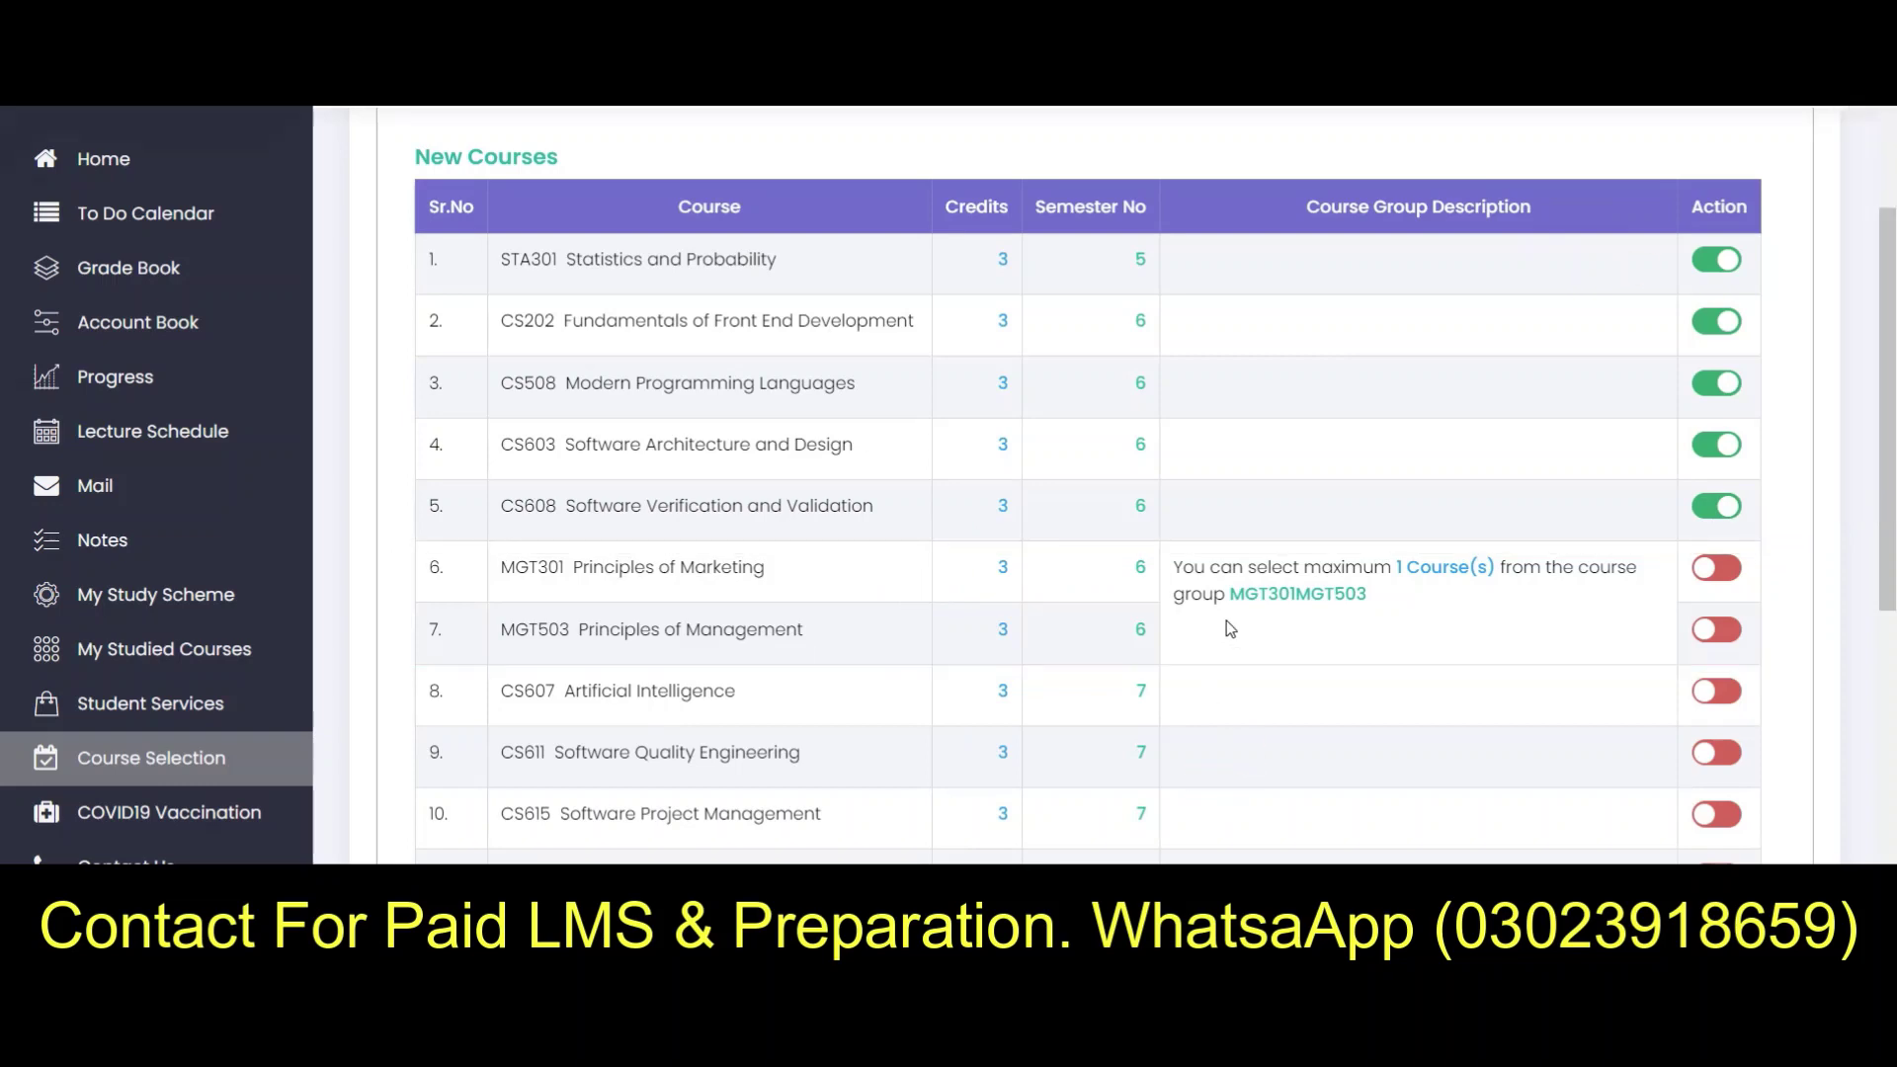
Step: Save the course selection
{"action": "scroll", "coordinate": [1404, 672], "scroll_direction": "down", "scroll_amount": 2}
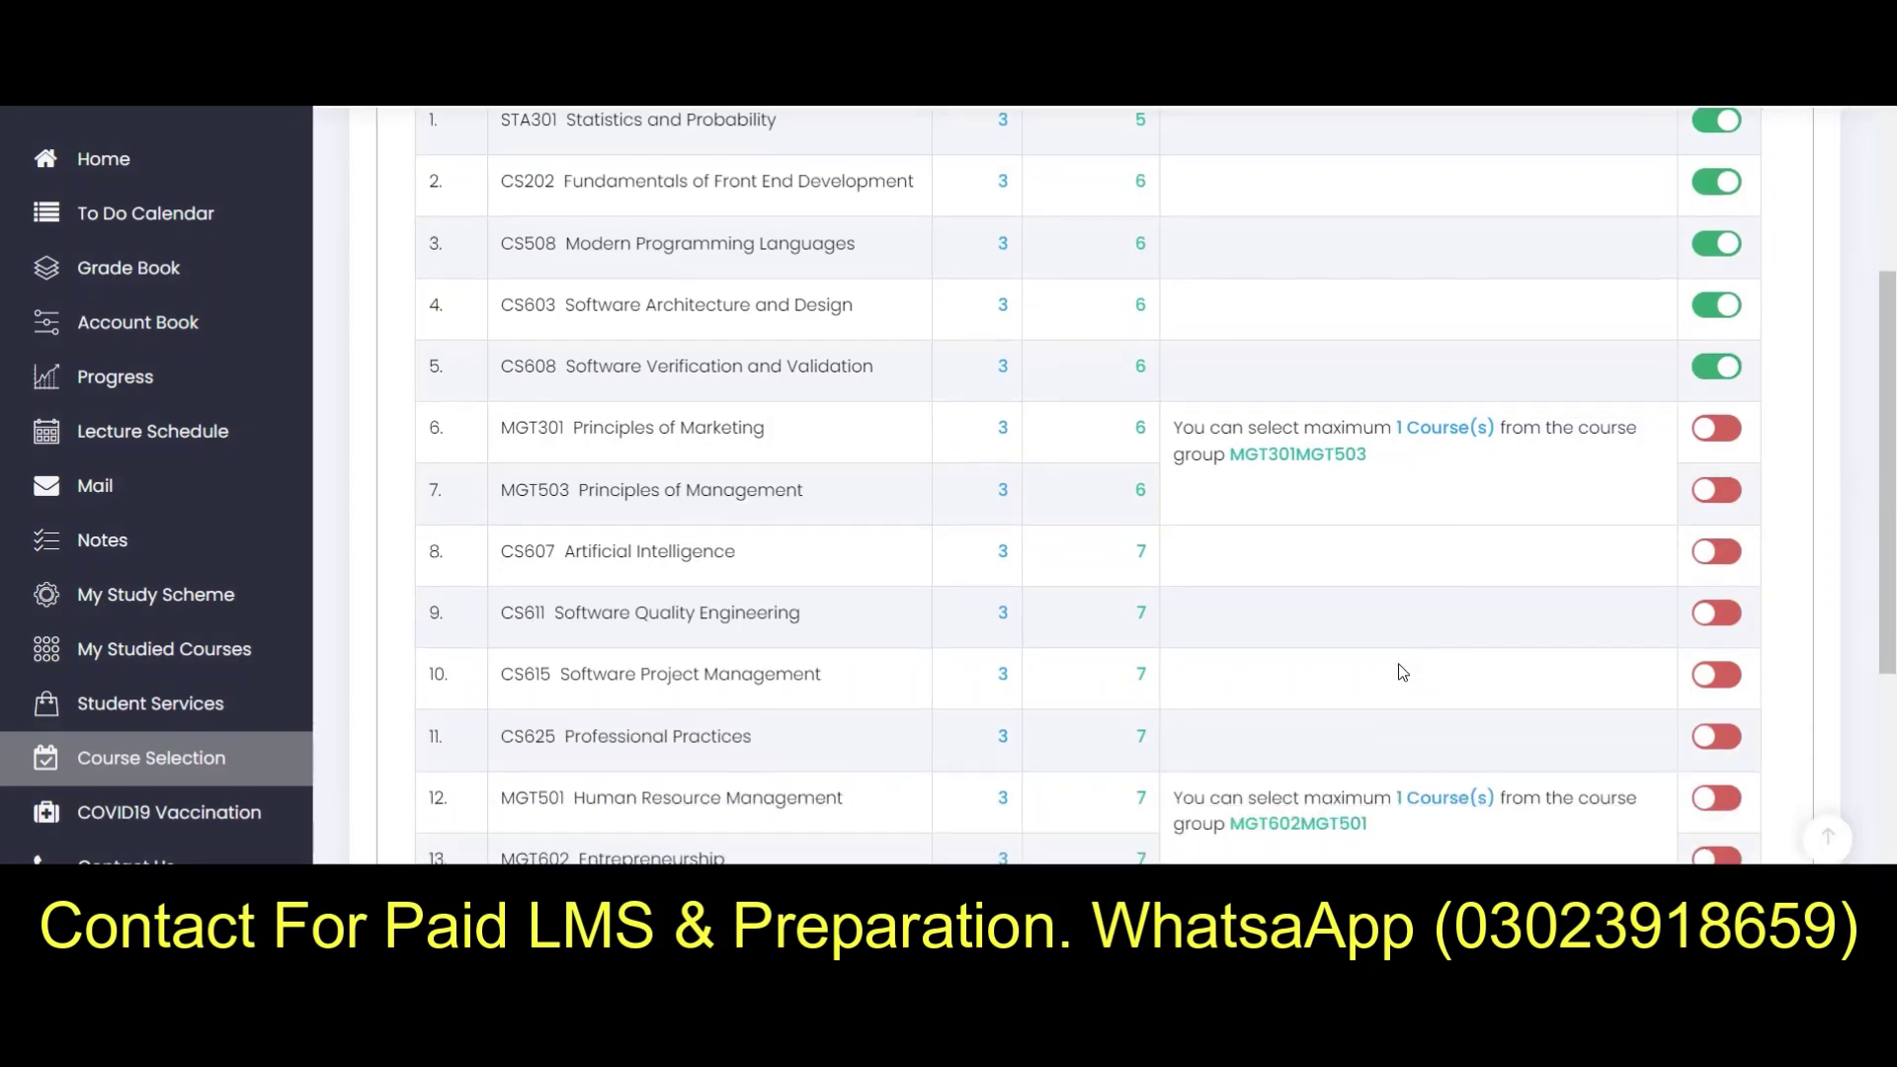
{"action": "scroll", "coordinate": [1403, 672], "scroll_direction": "down", "scroll_amount": 5}
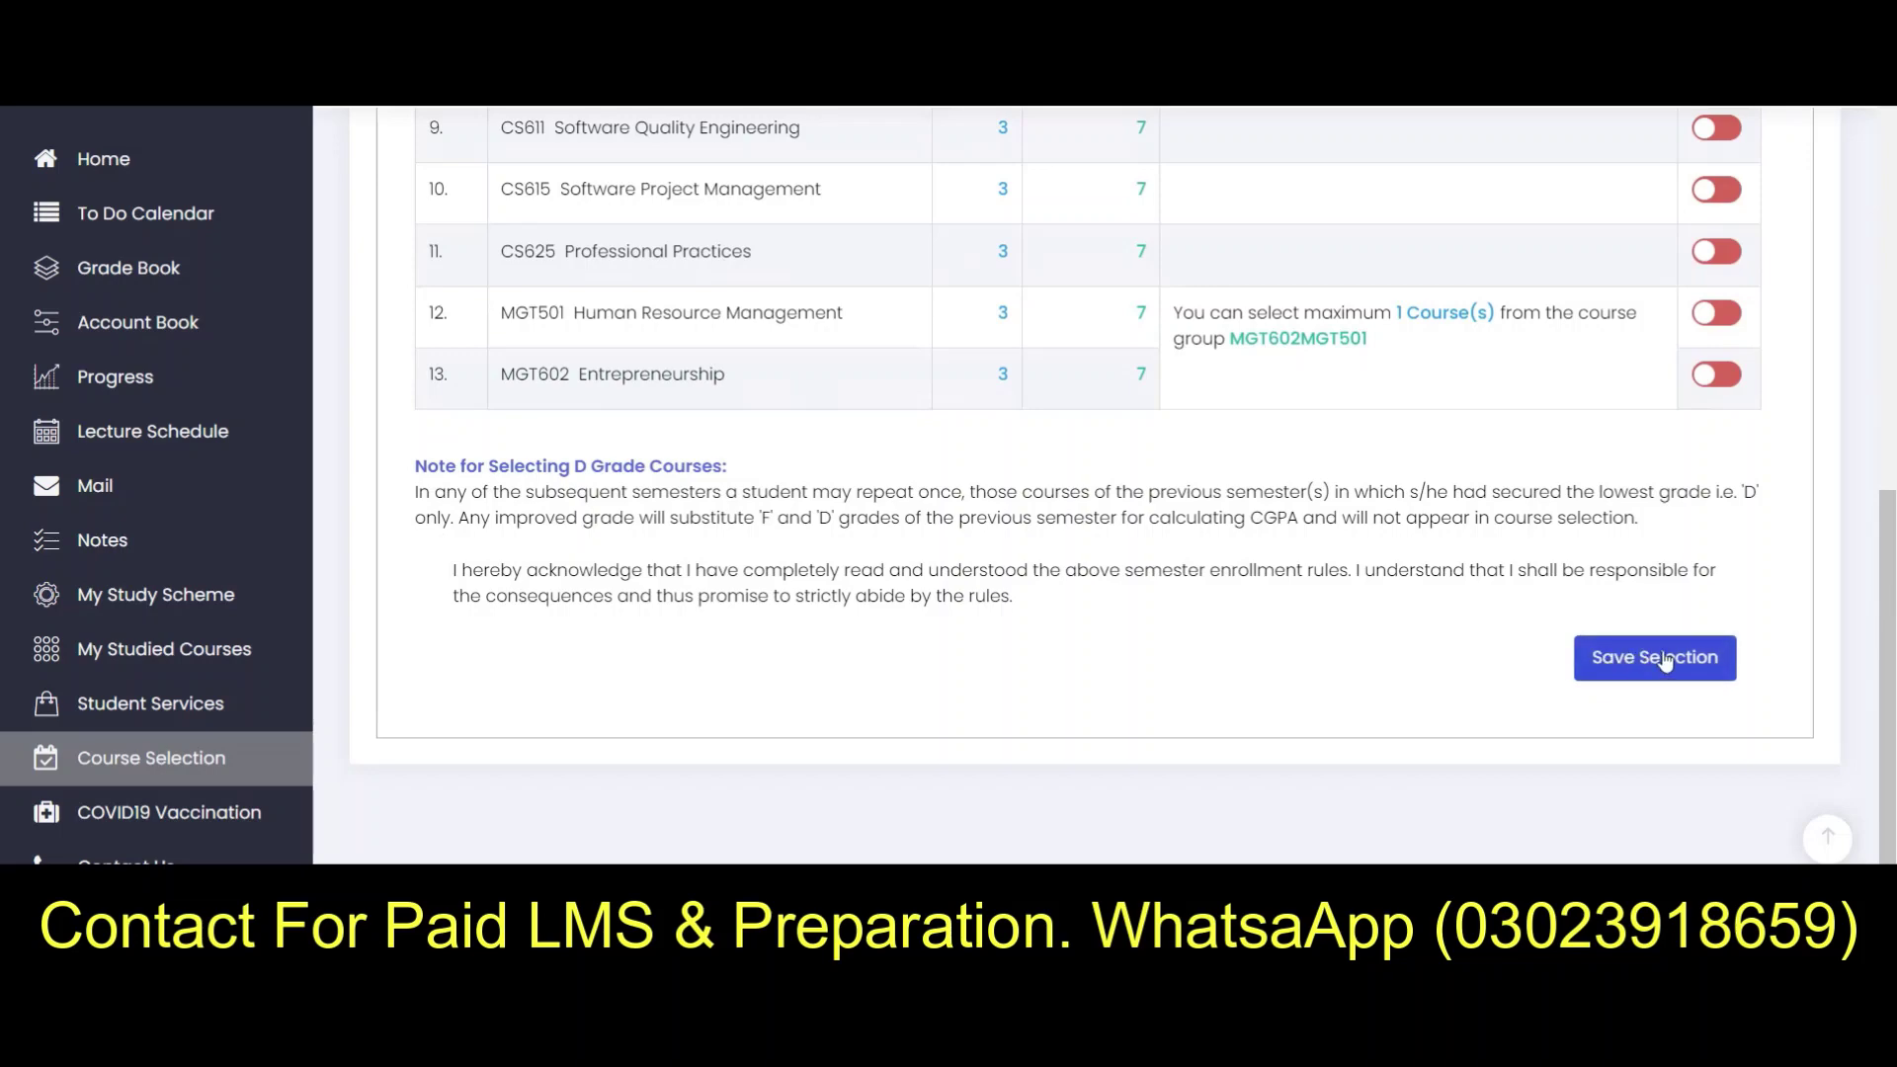
{"action": "left_click", "coordinate": [1666, 662]}
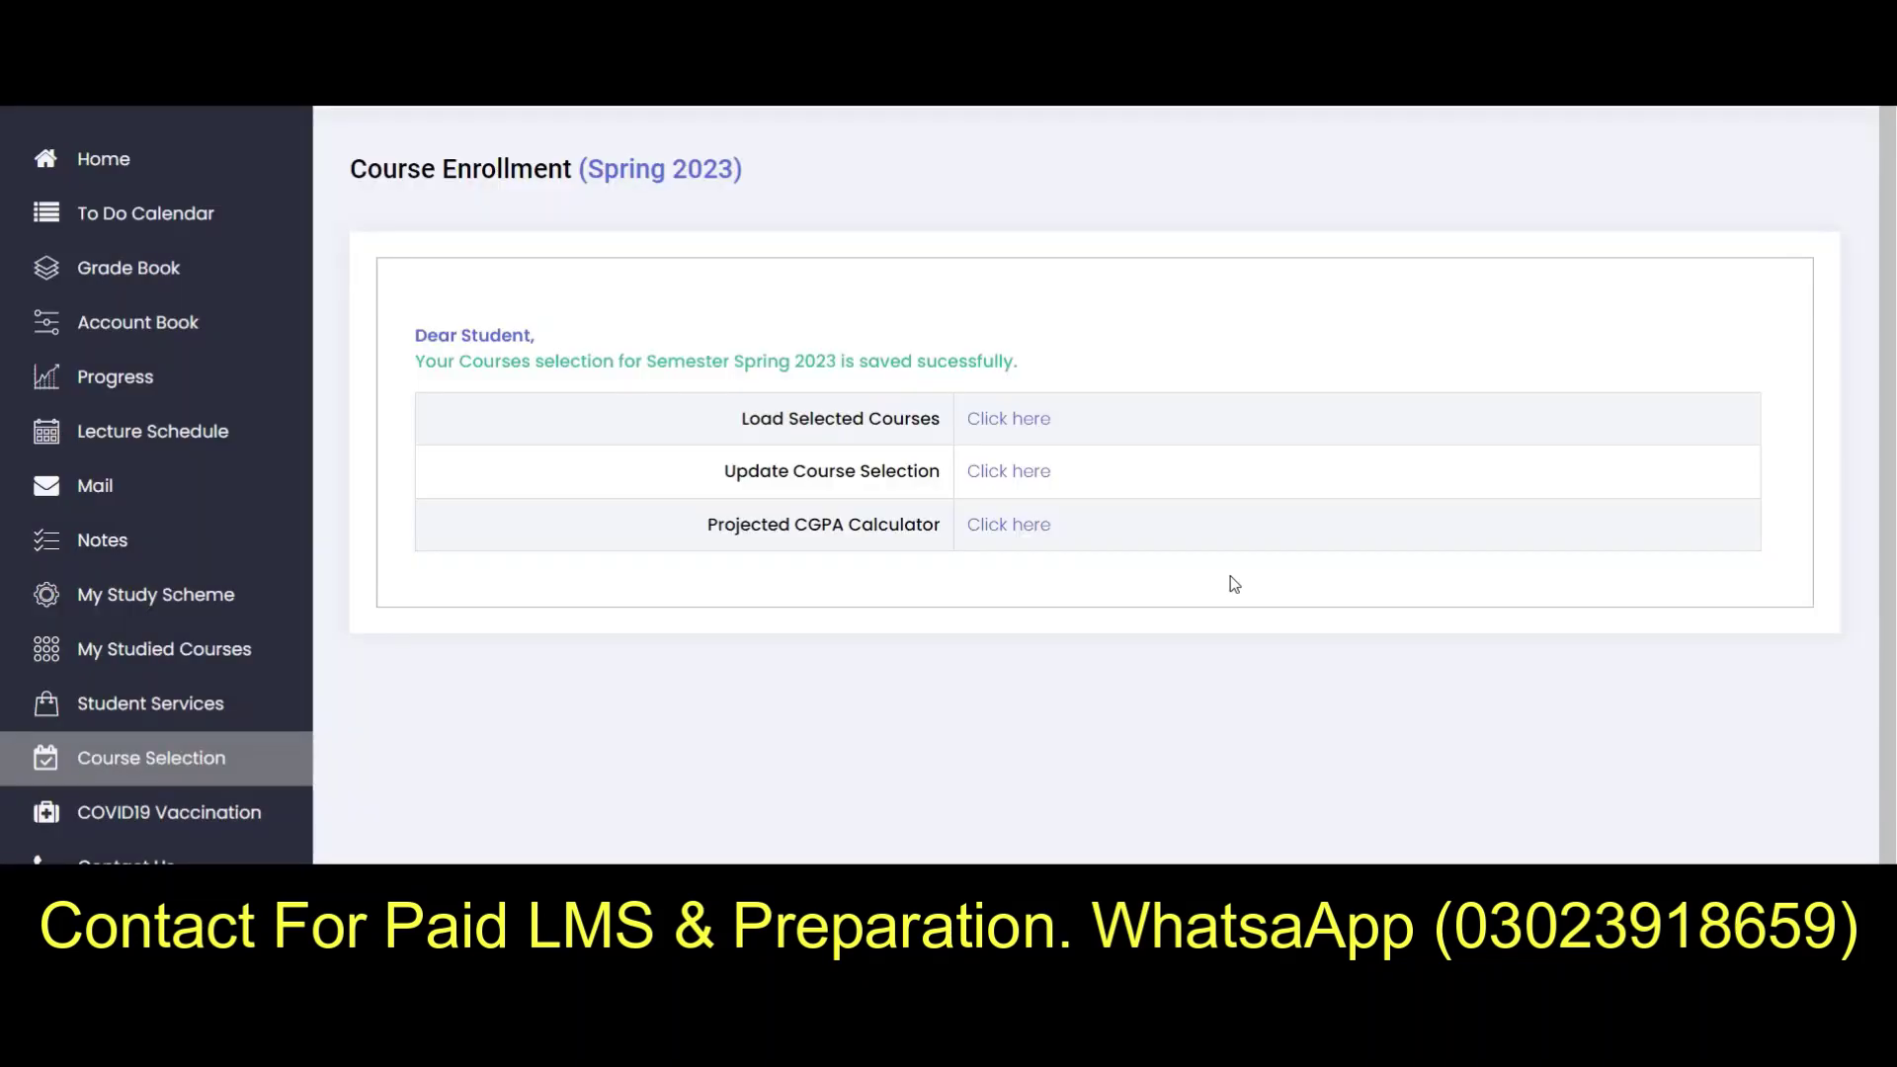
Step: Load the selected courses from the enrollment page and look through the My Courses list
{"action": "left_click_drag", "start_coordinate": [484, 366], "coordinate": [1010, 374]}
{"action": "left_click", "coordinate": [1009, 419]}
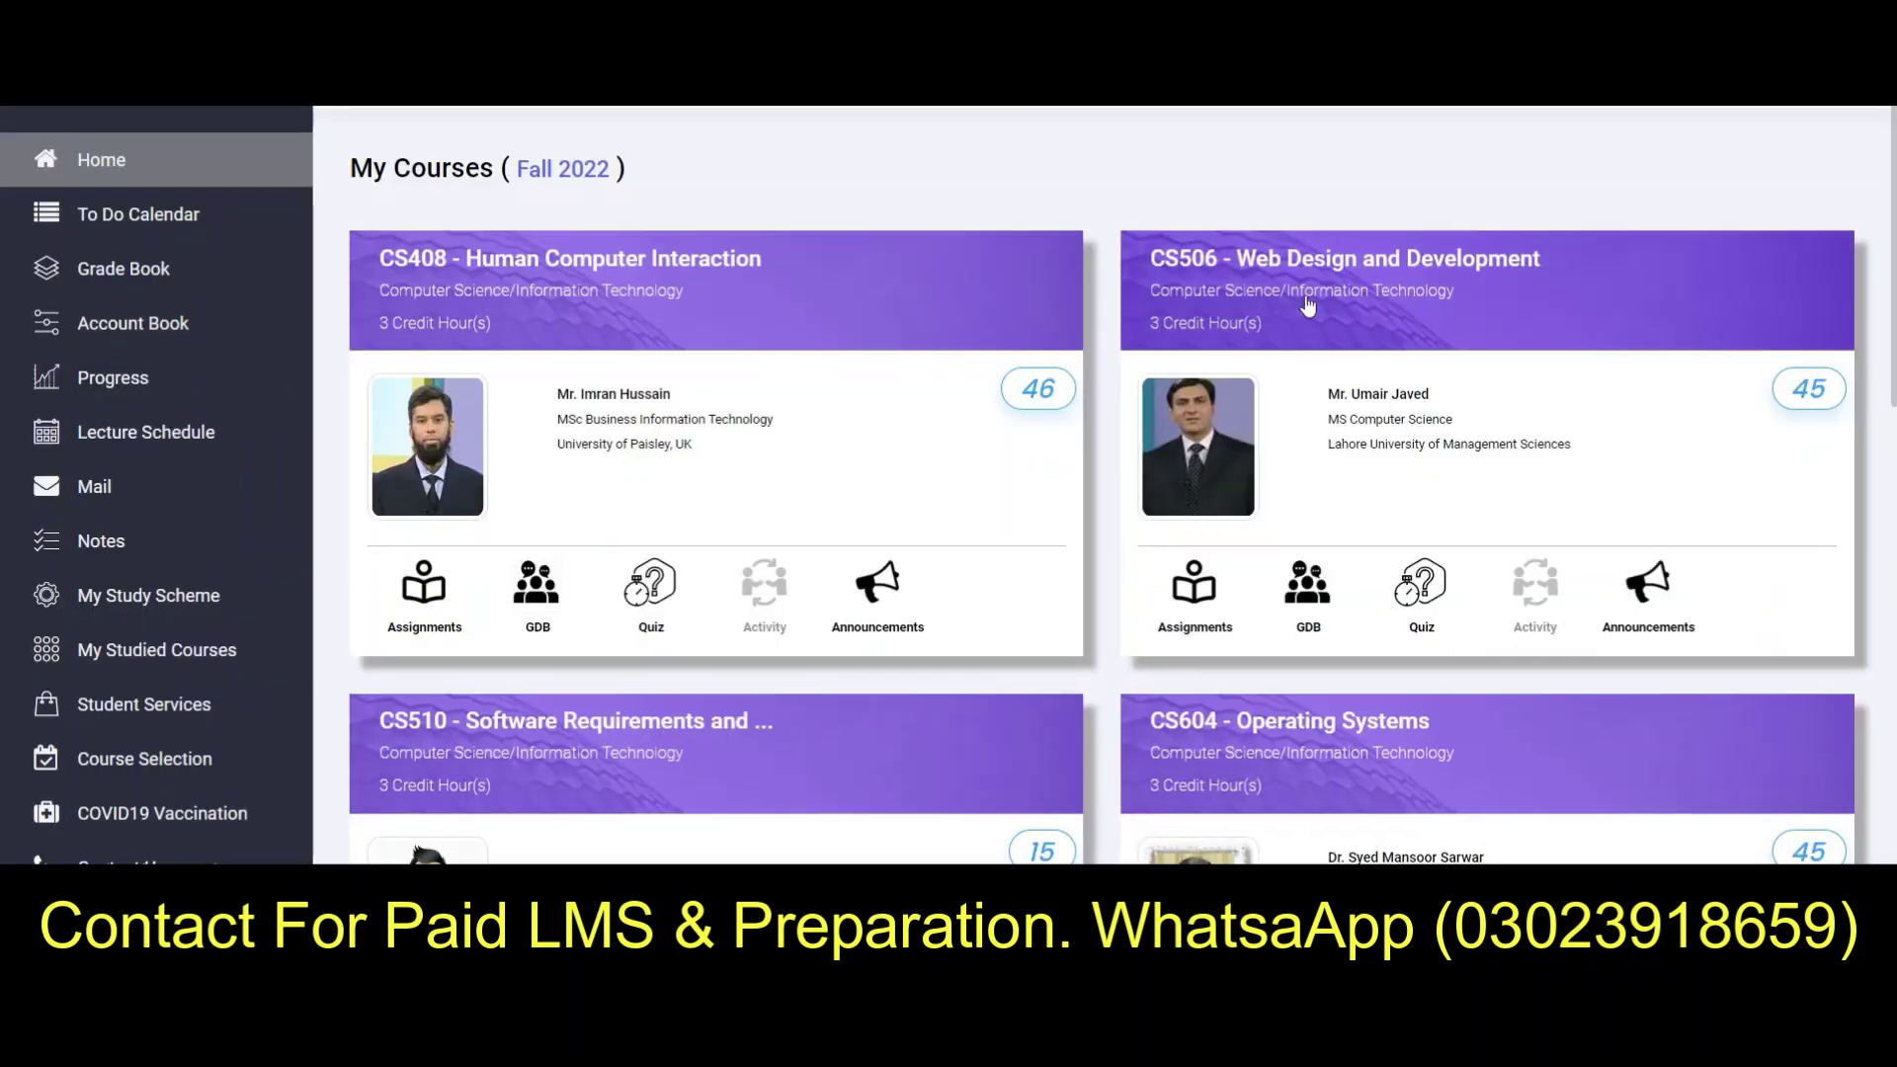
{"action": "scroll", "coordinate": [1146, 376], "scroll_direction": "down", "scroll_amount": 10}
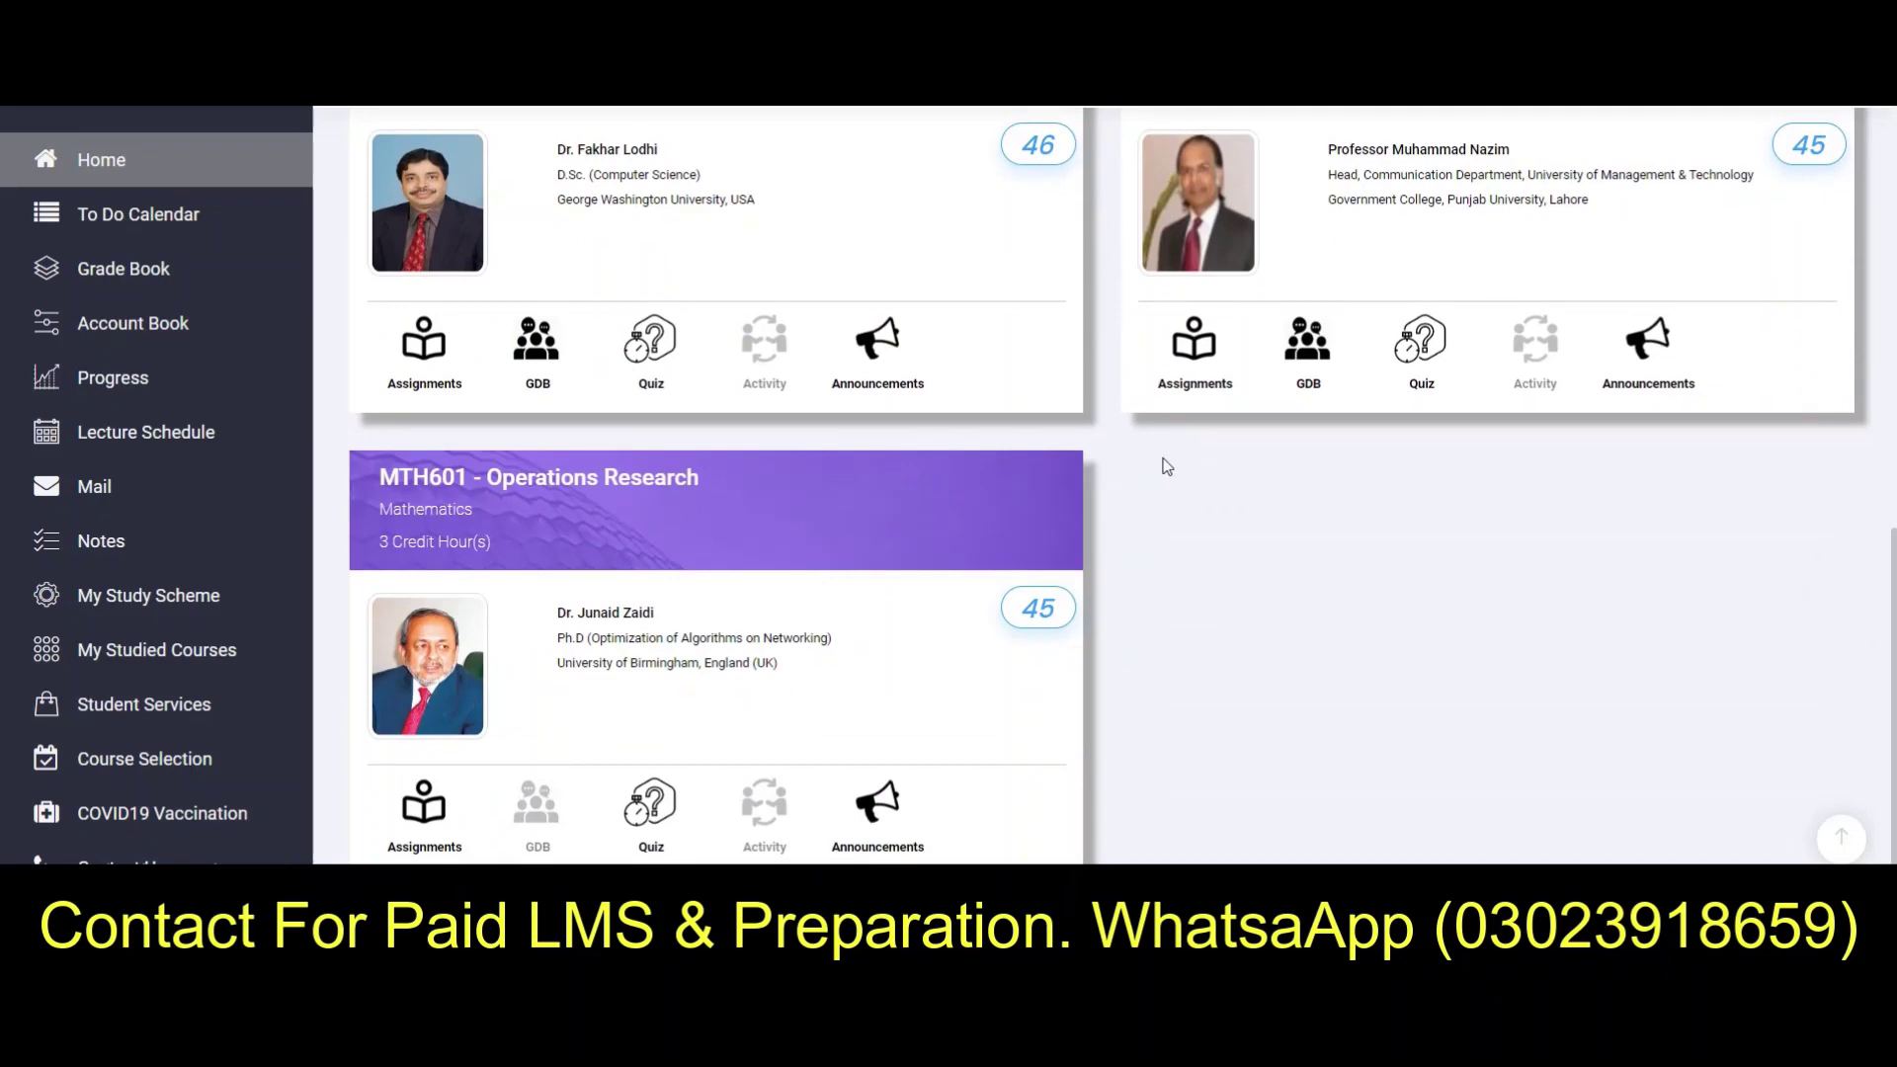
{"action": "scroll", "coordinate": [1146, 533], "scroll_direction": "up", "scroll_amount": 5}
{"action": "scroll", "coordinate": [1144, 535], "scroll_direction": "up", "scroll_amount": 5}
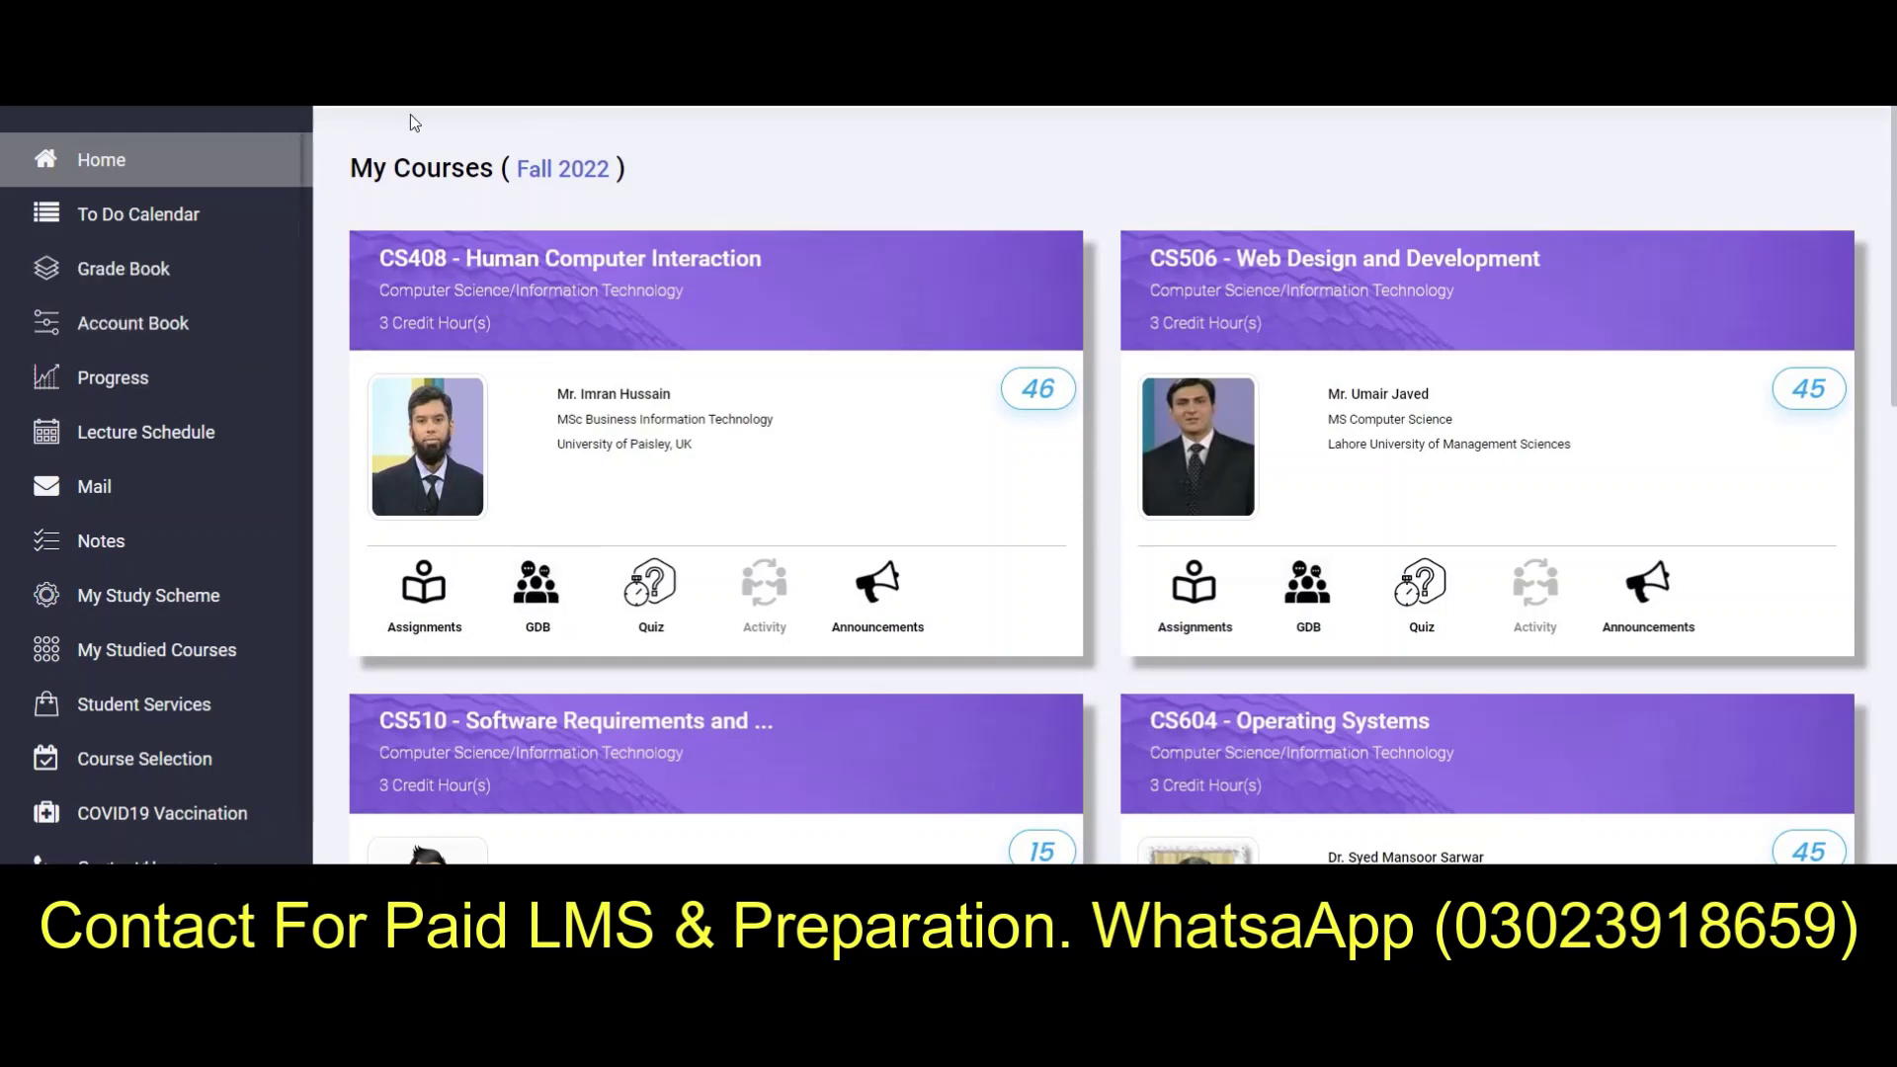
Step: Reopen Course Selection and enable MGT301 Principles of Marketing from the MGT301/MGT503 course group
{"action": "left_click", "coordinate": [91, 758]}
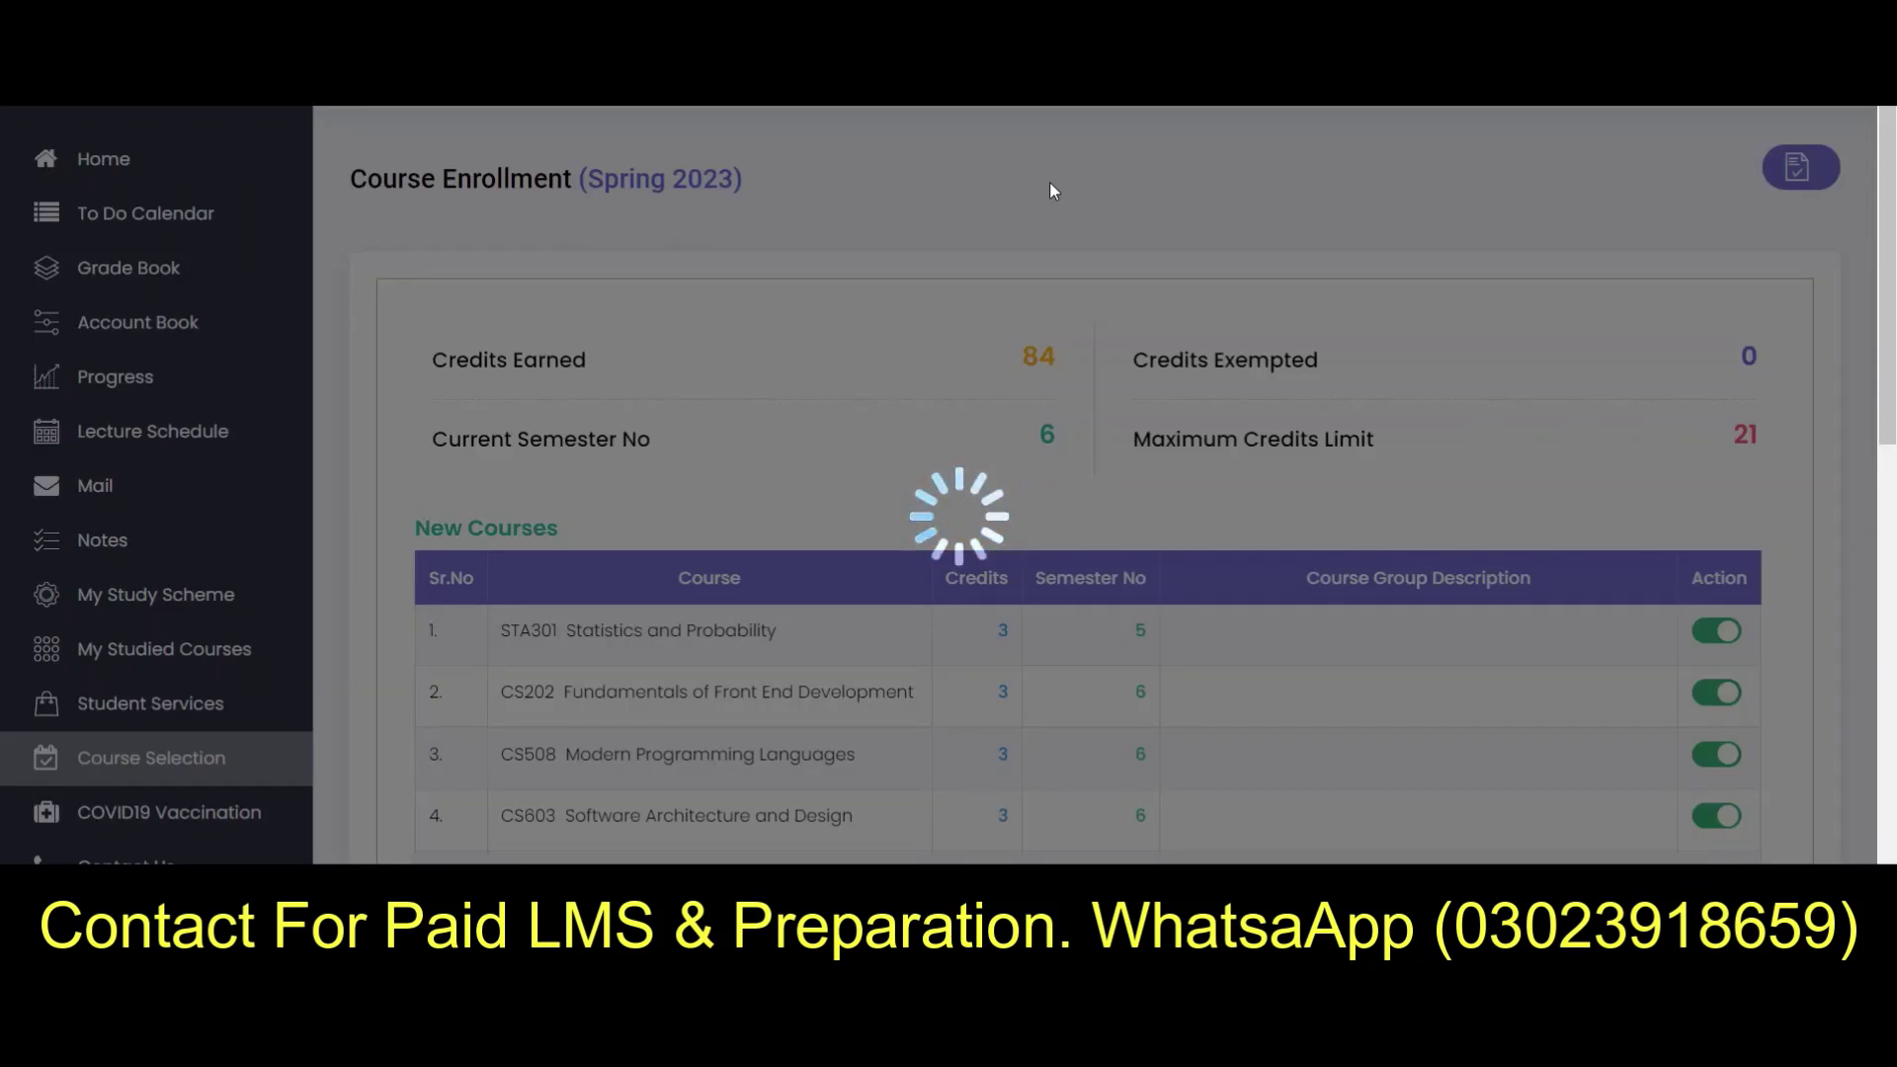
{"action": "scroll", "coordinate": [1004, 217], "scroll_direction": "down", "scroll_amount": 2}
{"action": "scroll", "coordinate": [1004, 225], "scroll_direction": "down", "scroll_amount": 4}
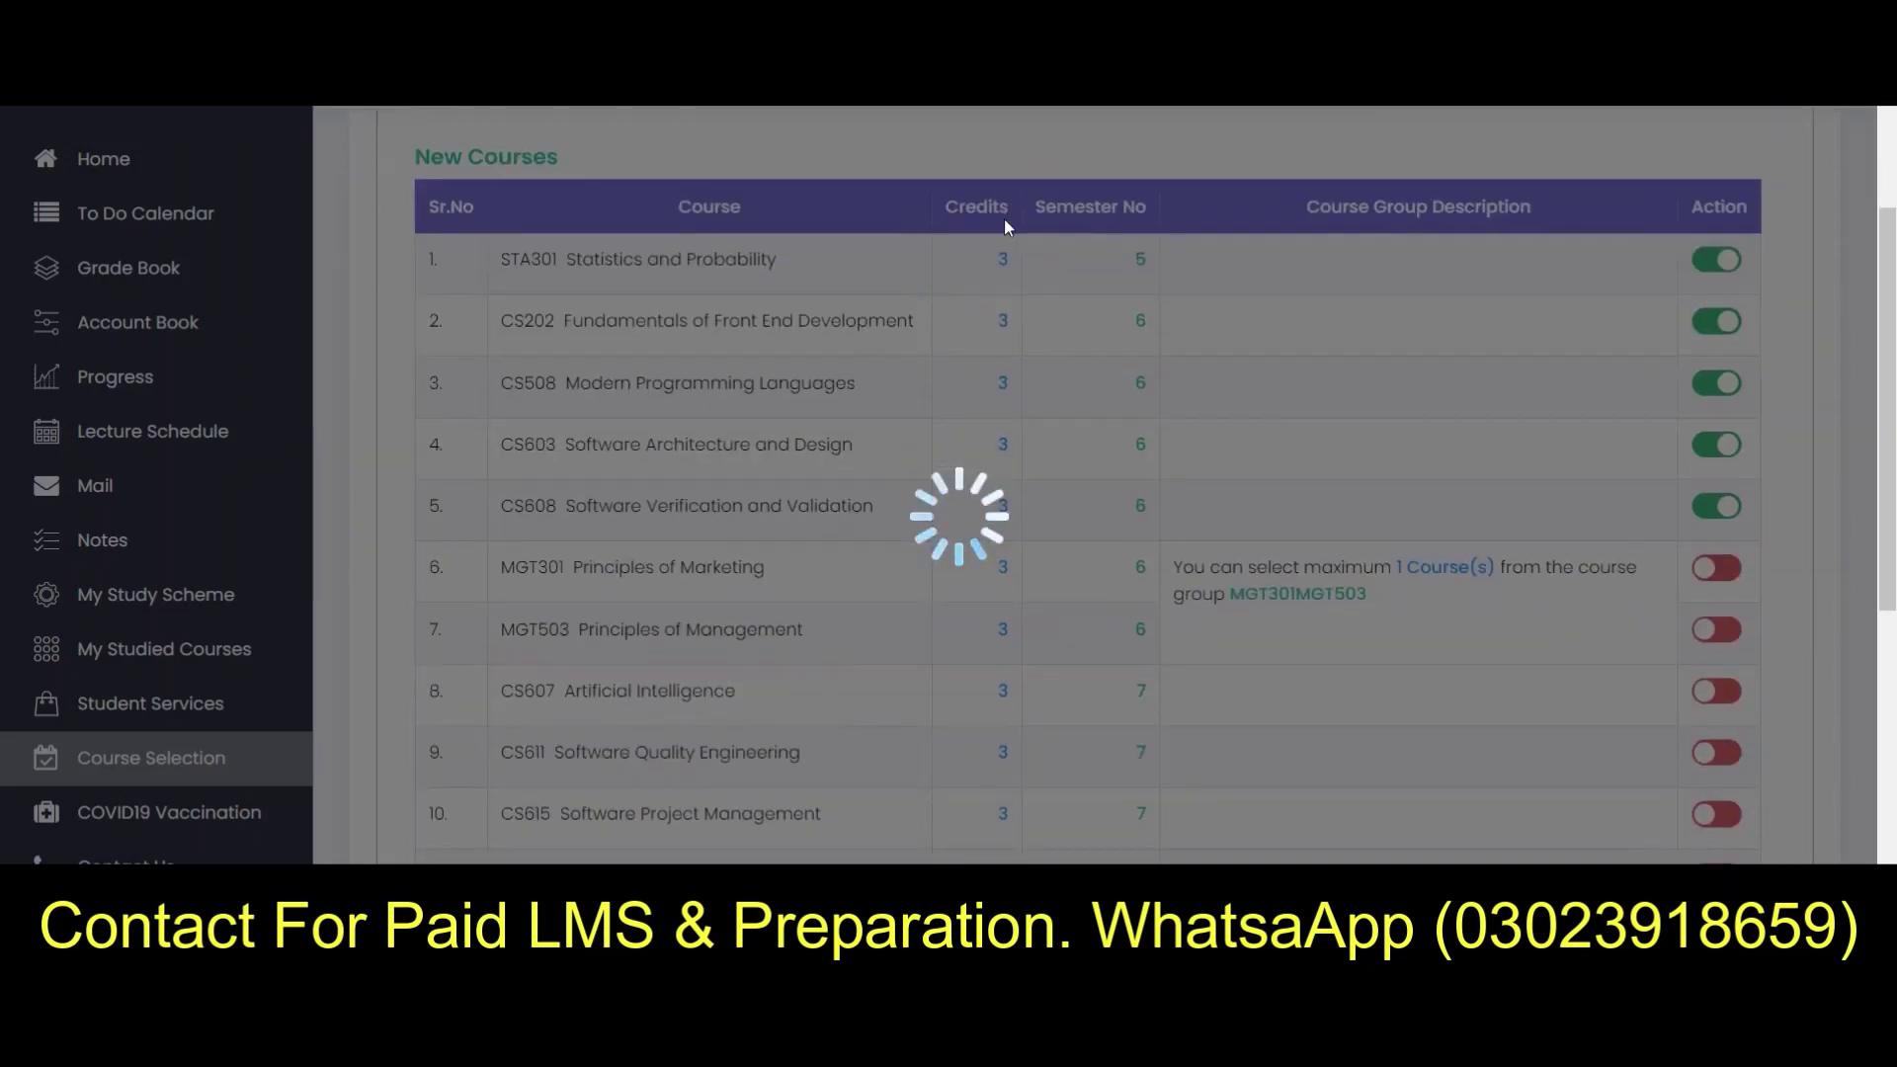
{"action": "scroll", "coordinate": [1004, 225], "scroll_direction": "down", "scroll_amount": 2}
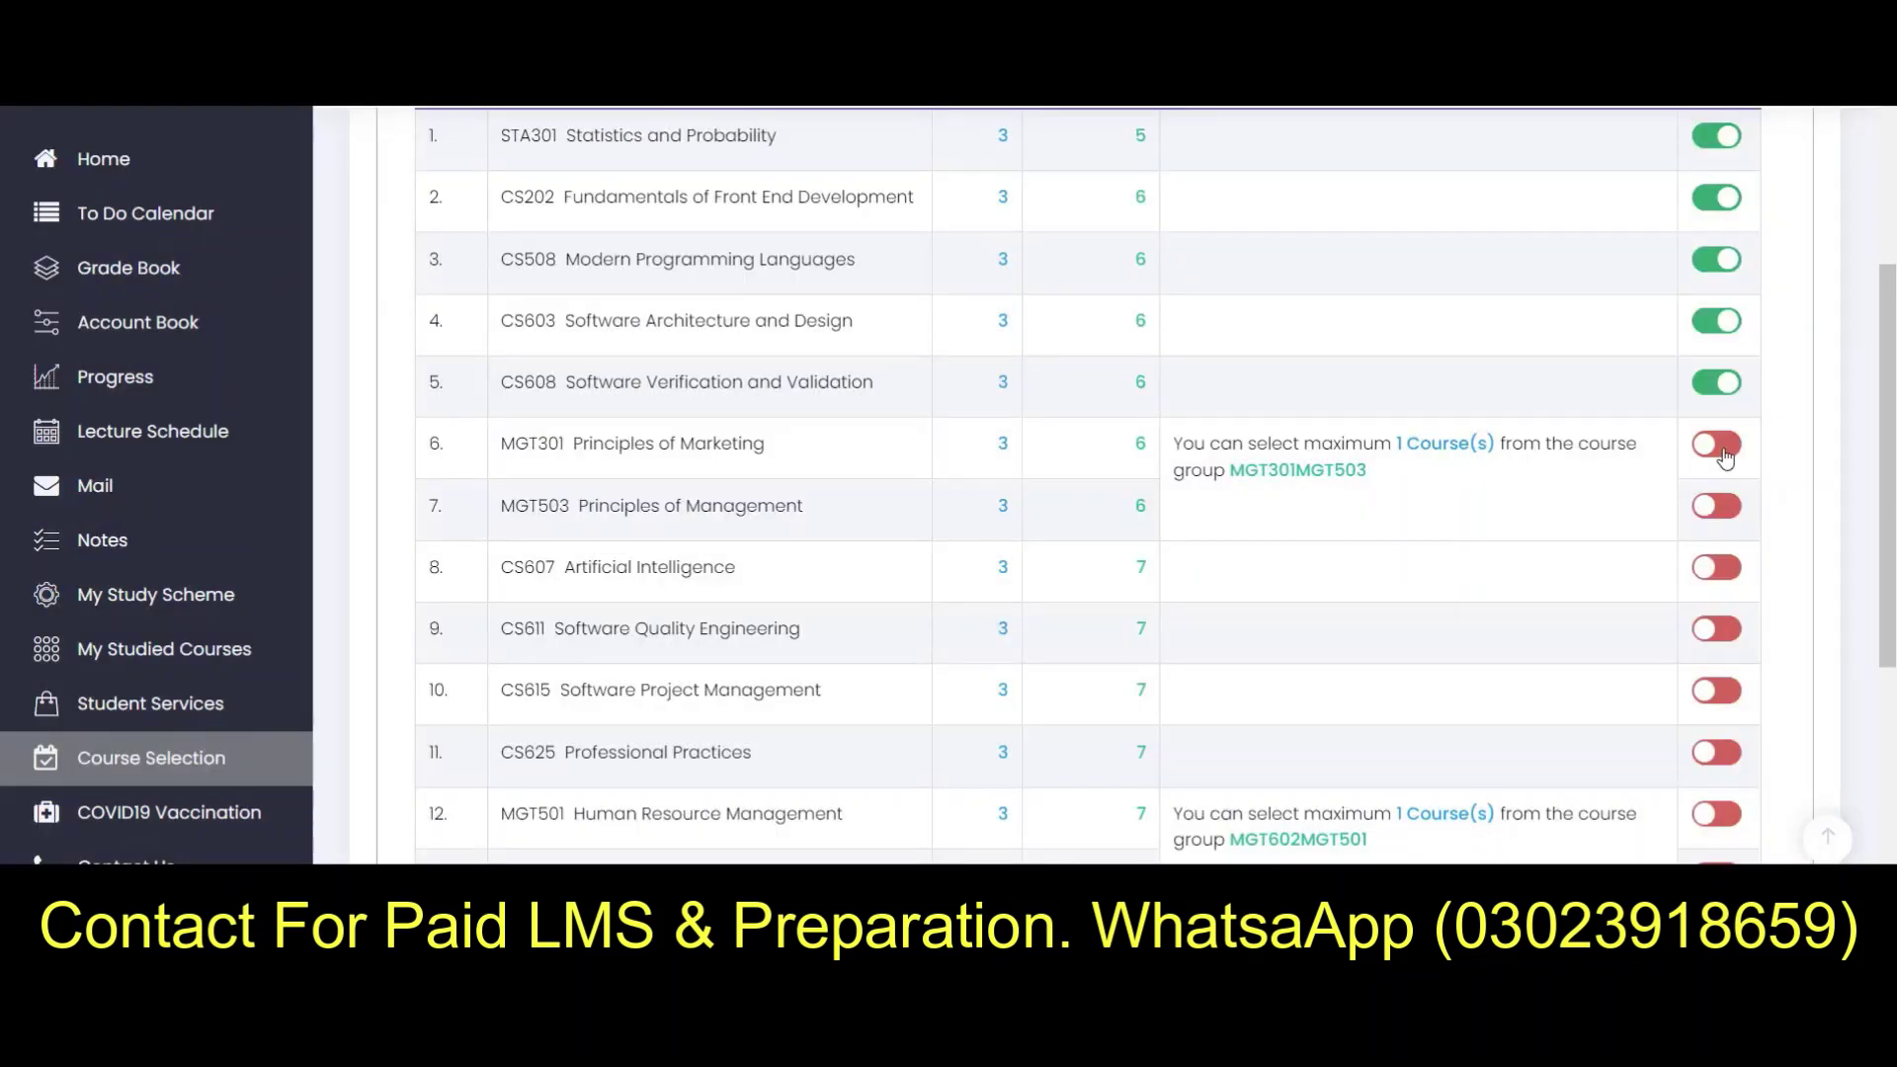
{"action": "left_click", "coordinate": [1721, 447]}
{"action": "scroll", "coordinate": [1710, 455], "scroll_direction": "down", "scroll_amount": 5}
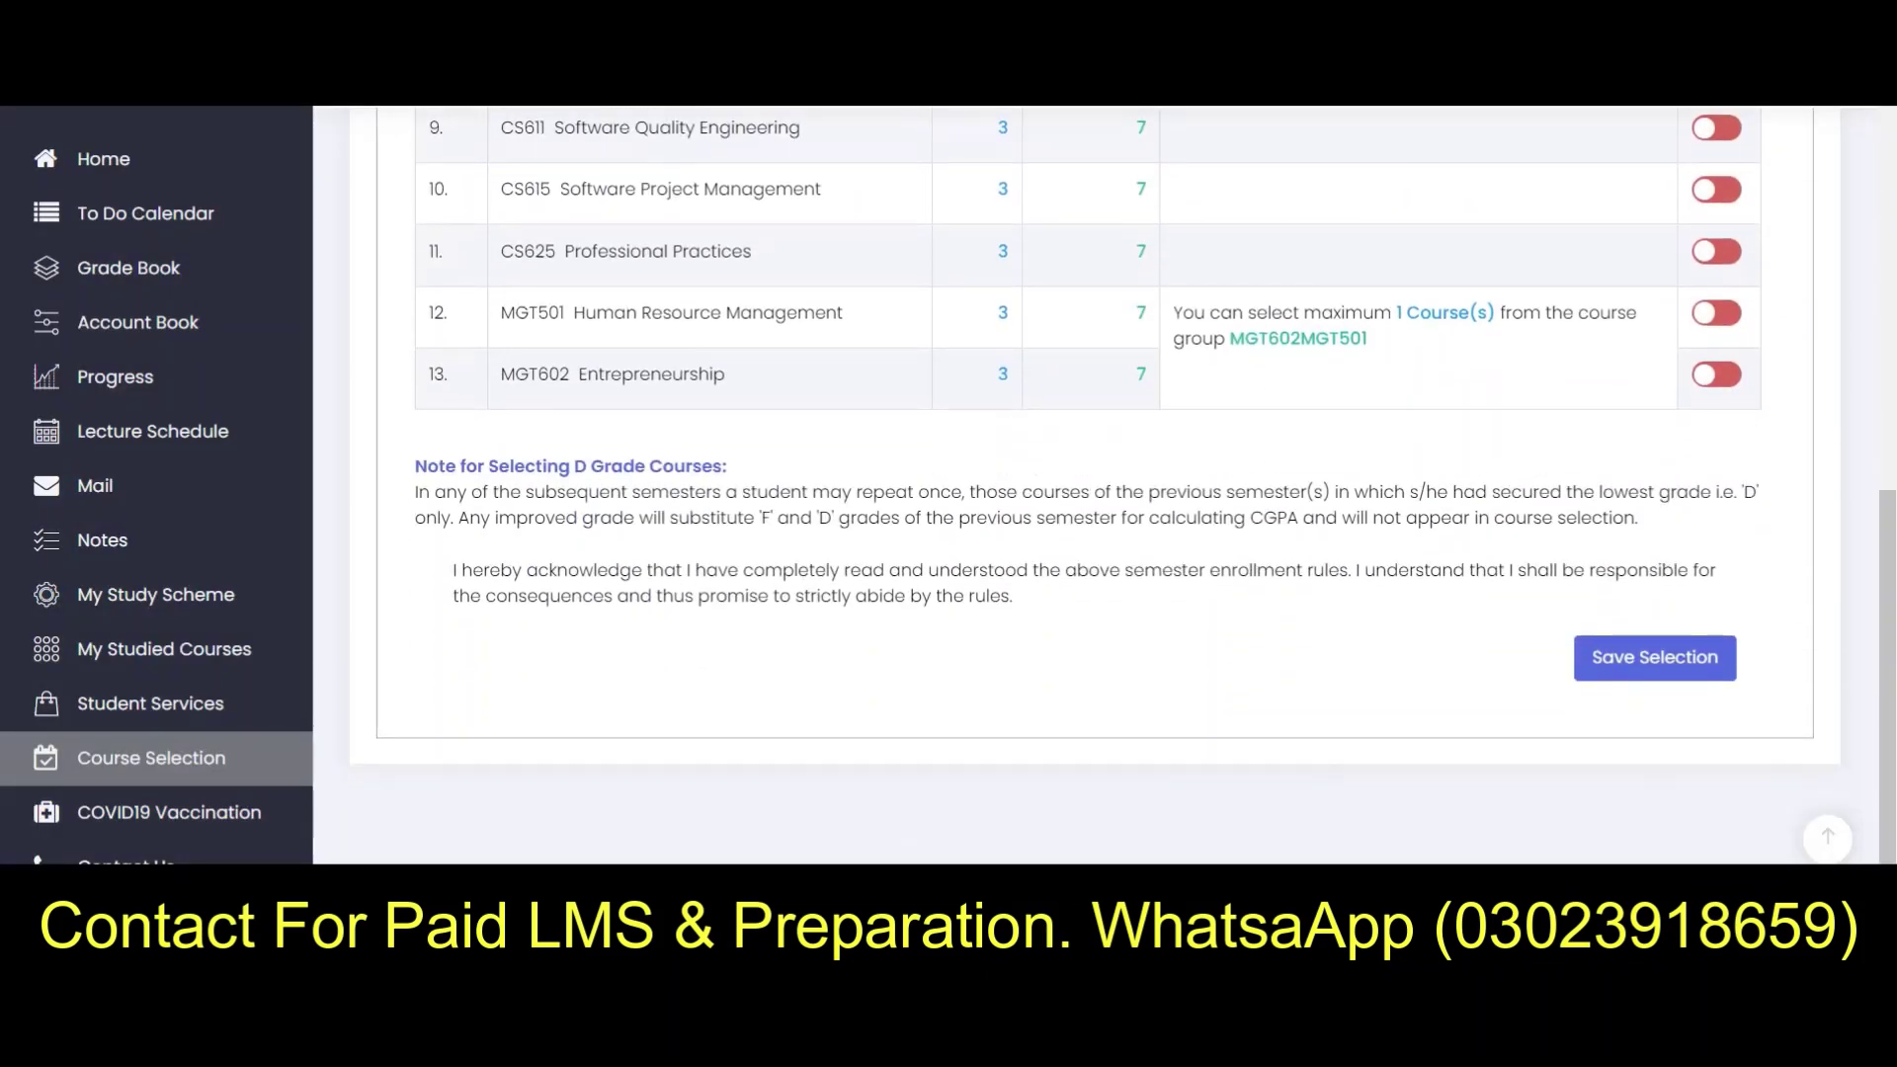
{"action": "scroll", "coordinate": [1747, 297], "scroll_direction": "up", "scroll_amount": 8}
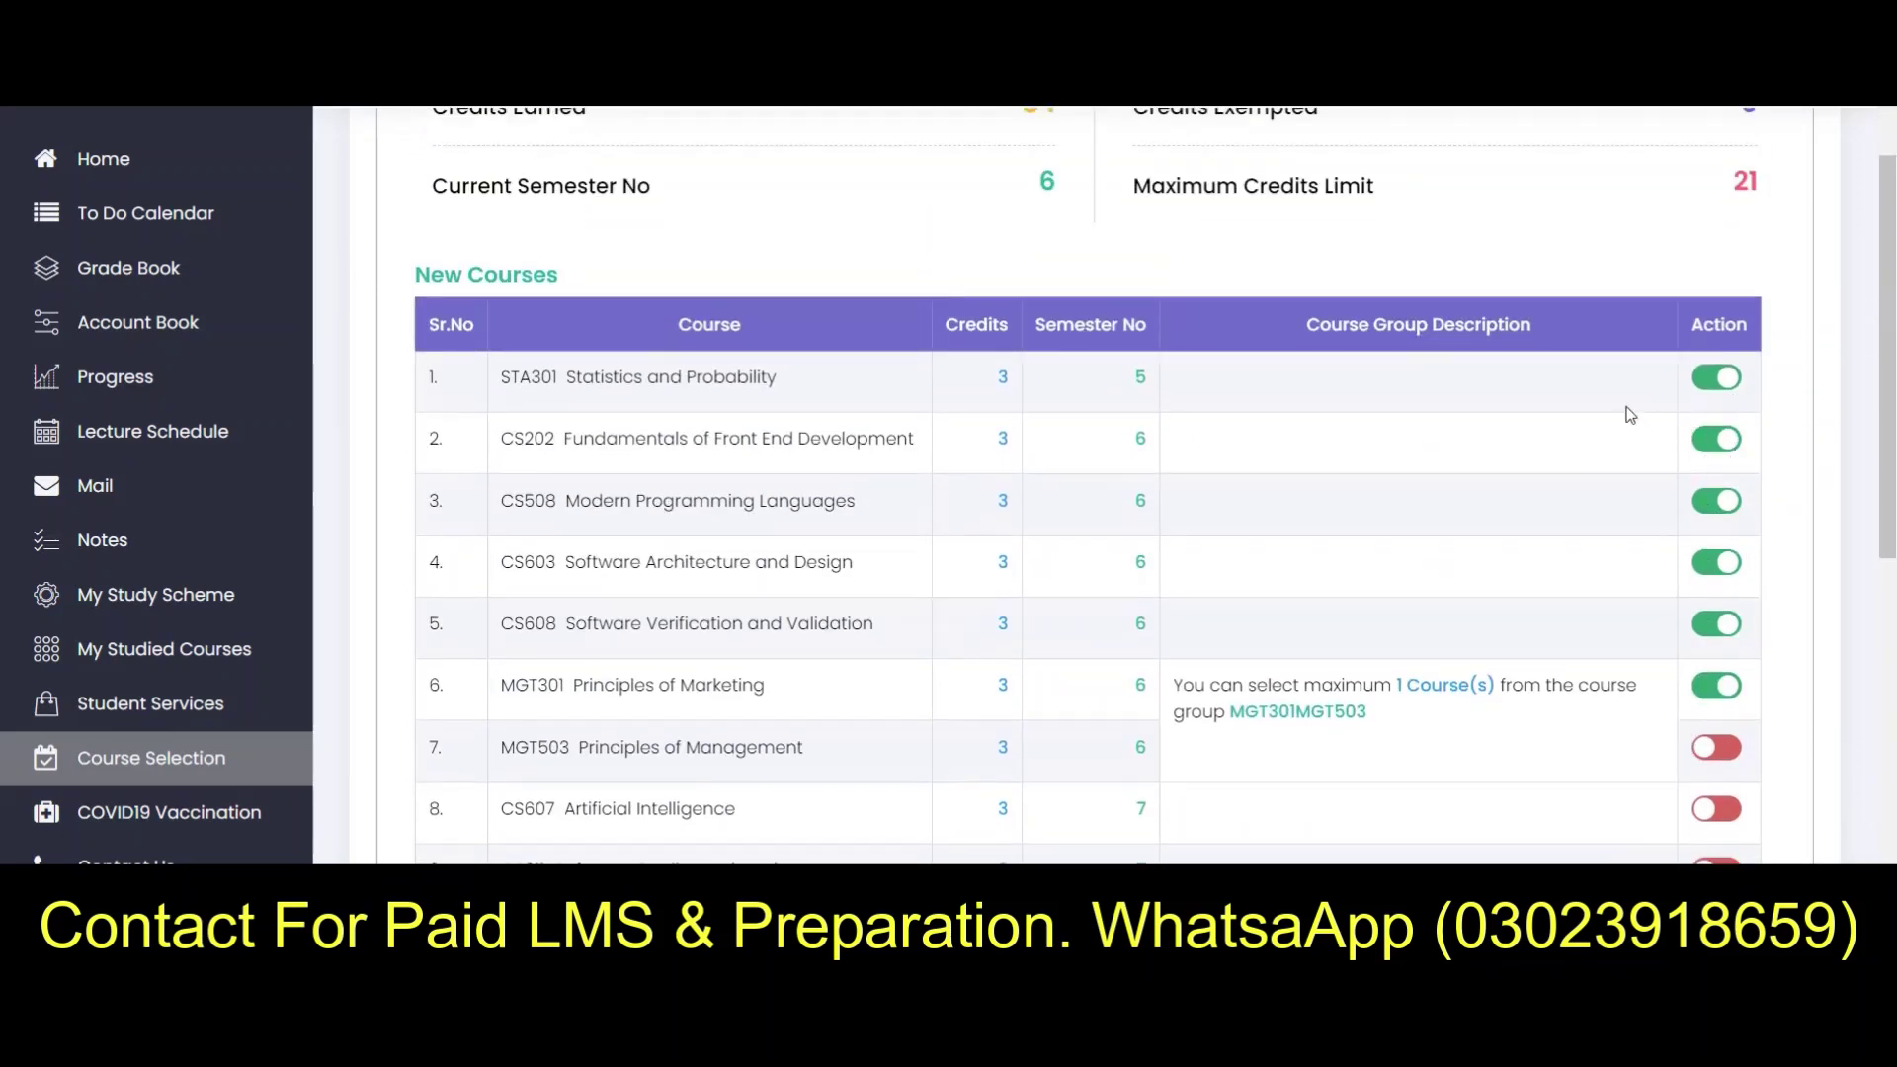
Step: Enable CS607 Artificial Intelligence in the New Courses list and check the rest of the enrollment page
{"action": "scroll", "coordinate": [1641, 375], "scroll_direction": "up", "scroll_amount": 1}
{"action": "scroll", "coordinate": [1517, 357], "scroll_direction": "down", "scroll_amount": 5}
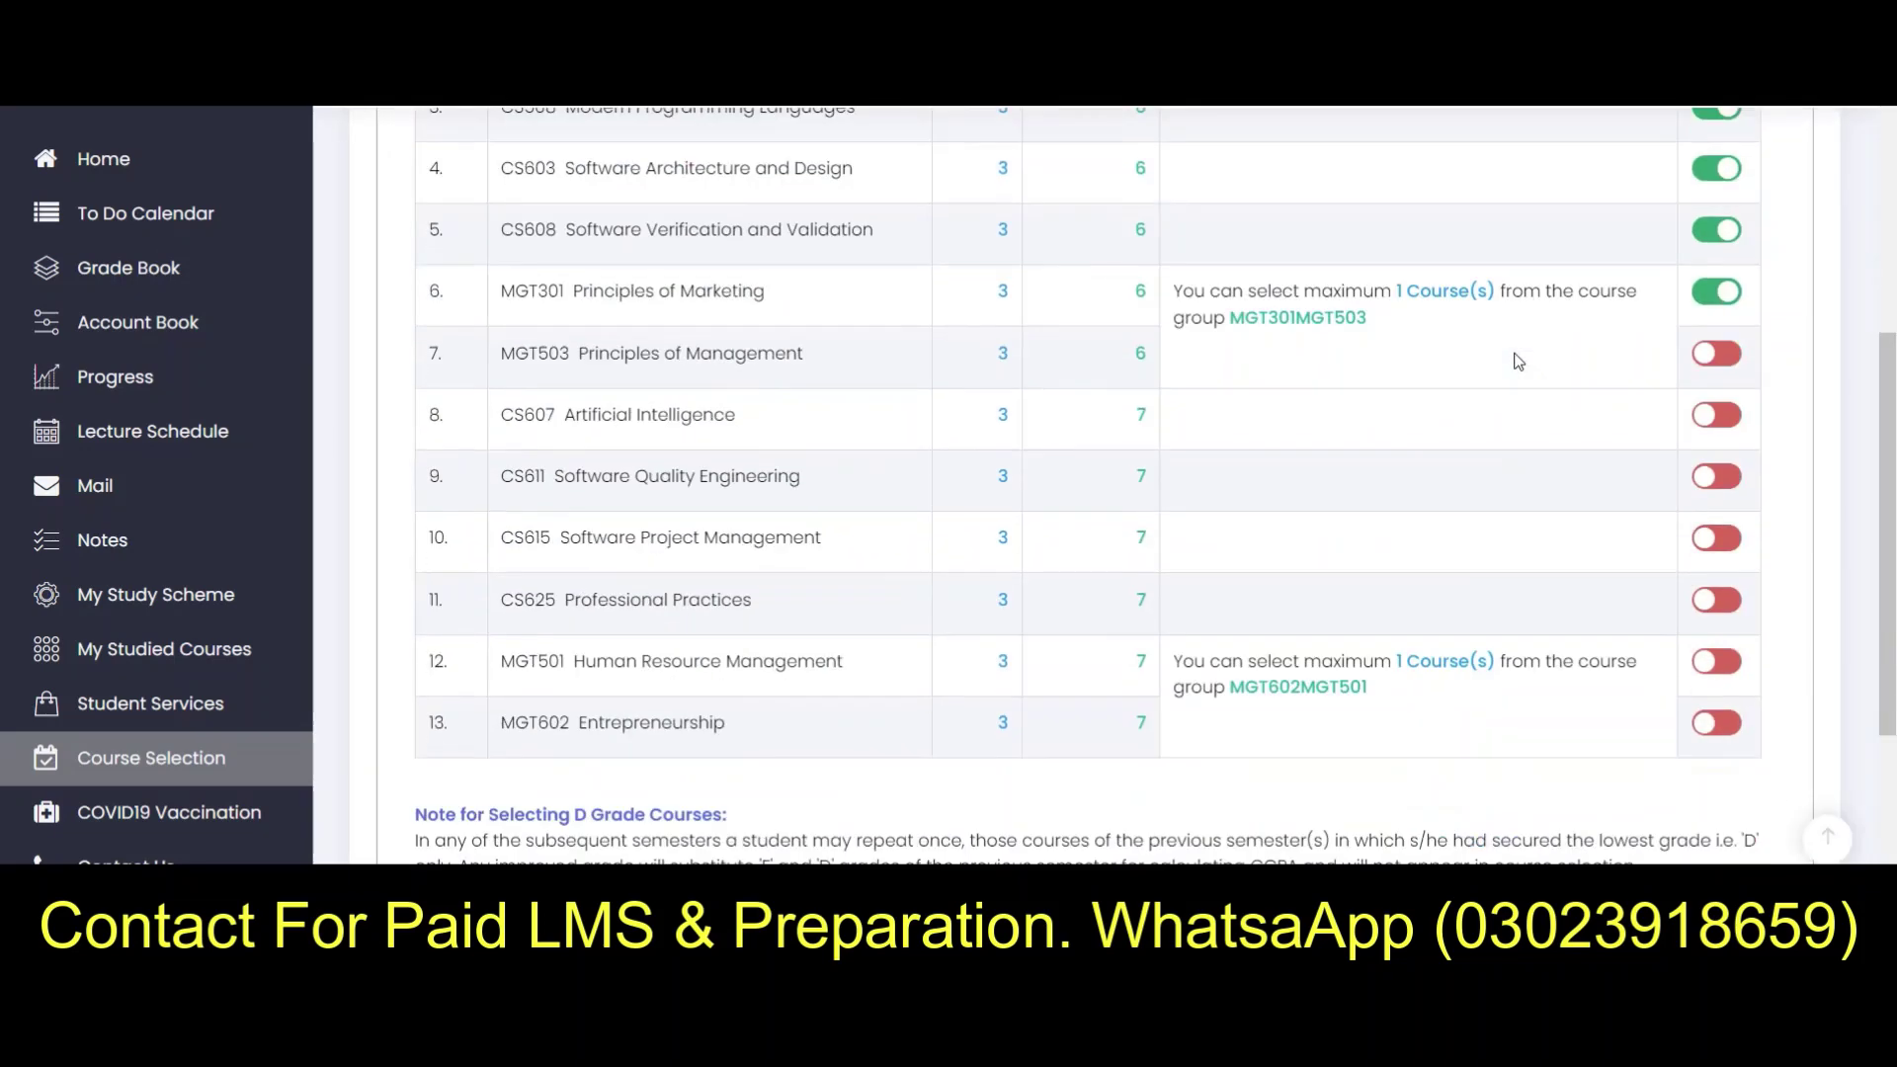
{"action": "scroll", "coordinate": [1519, 361], "scroll_direction": "down", "scroll_amount": 2}
{"action": "scroll", "coordinate": [1567, 339], "scroll_direction": "up", "scroll_amount": 3}
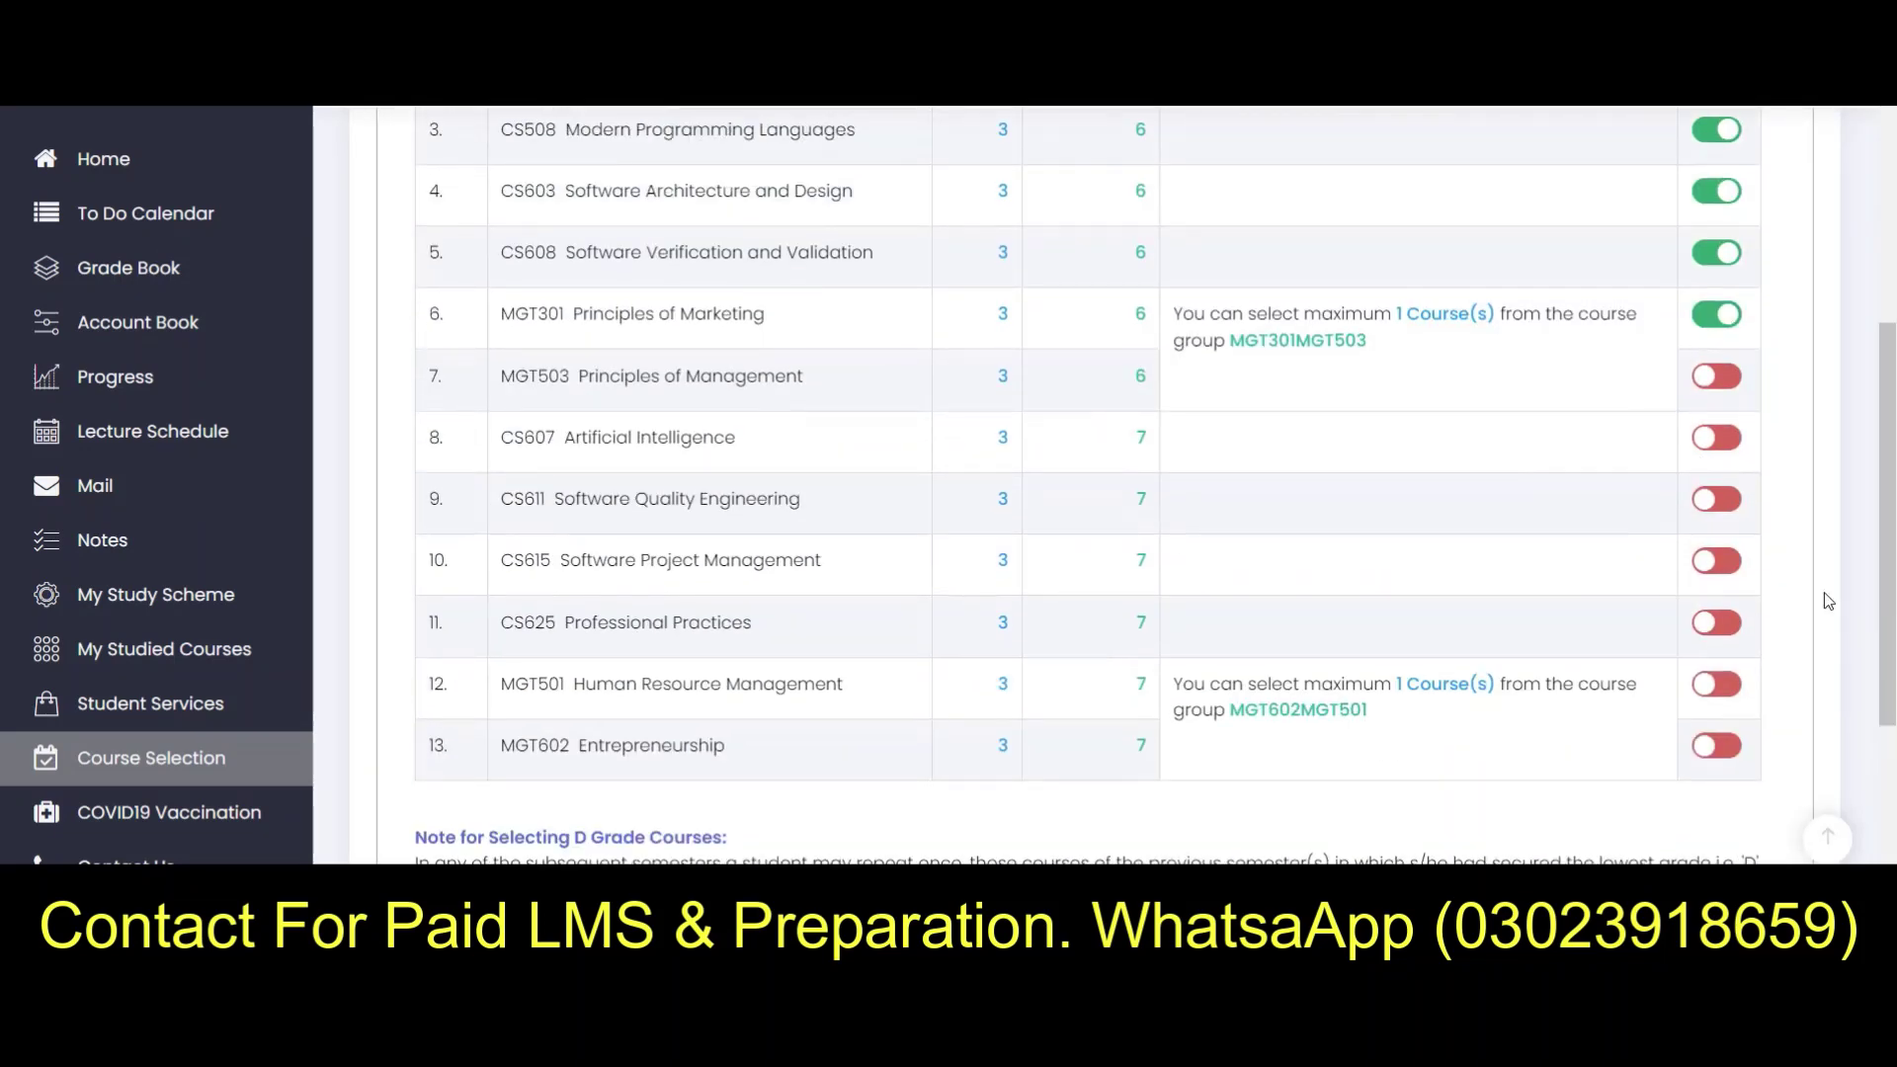
{"action": "left_click", "coordinate": [1720, 444]}
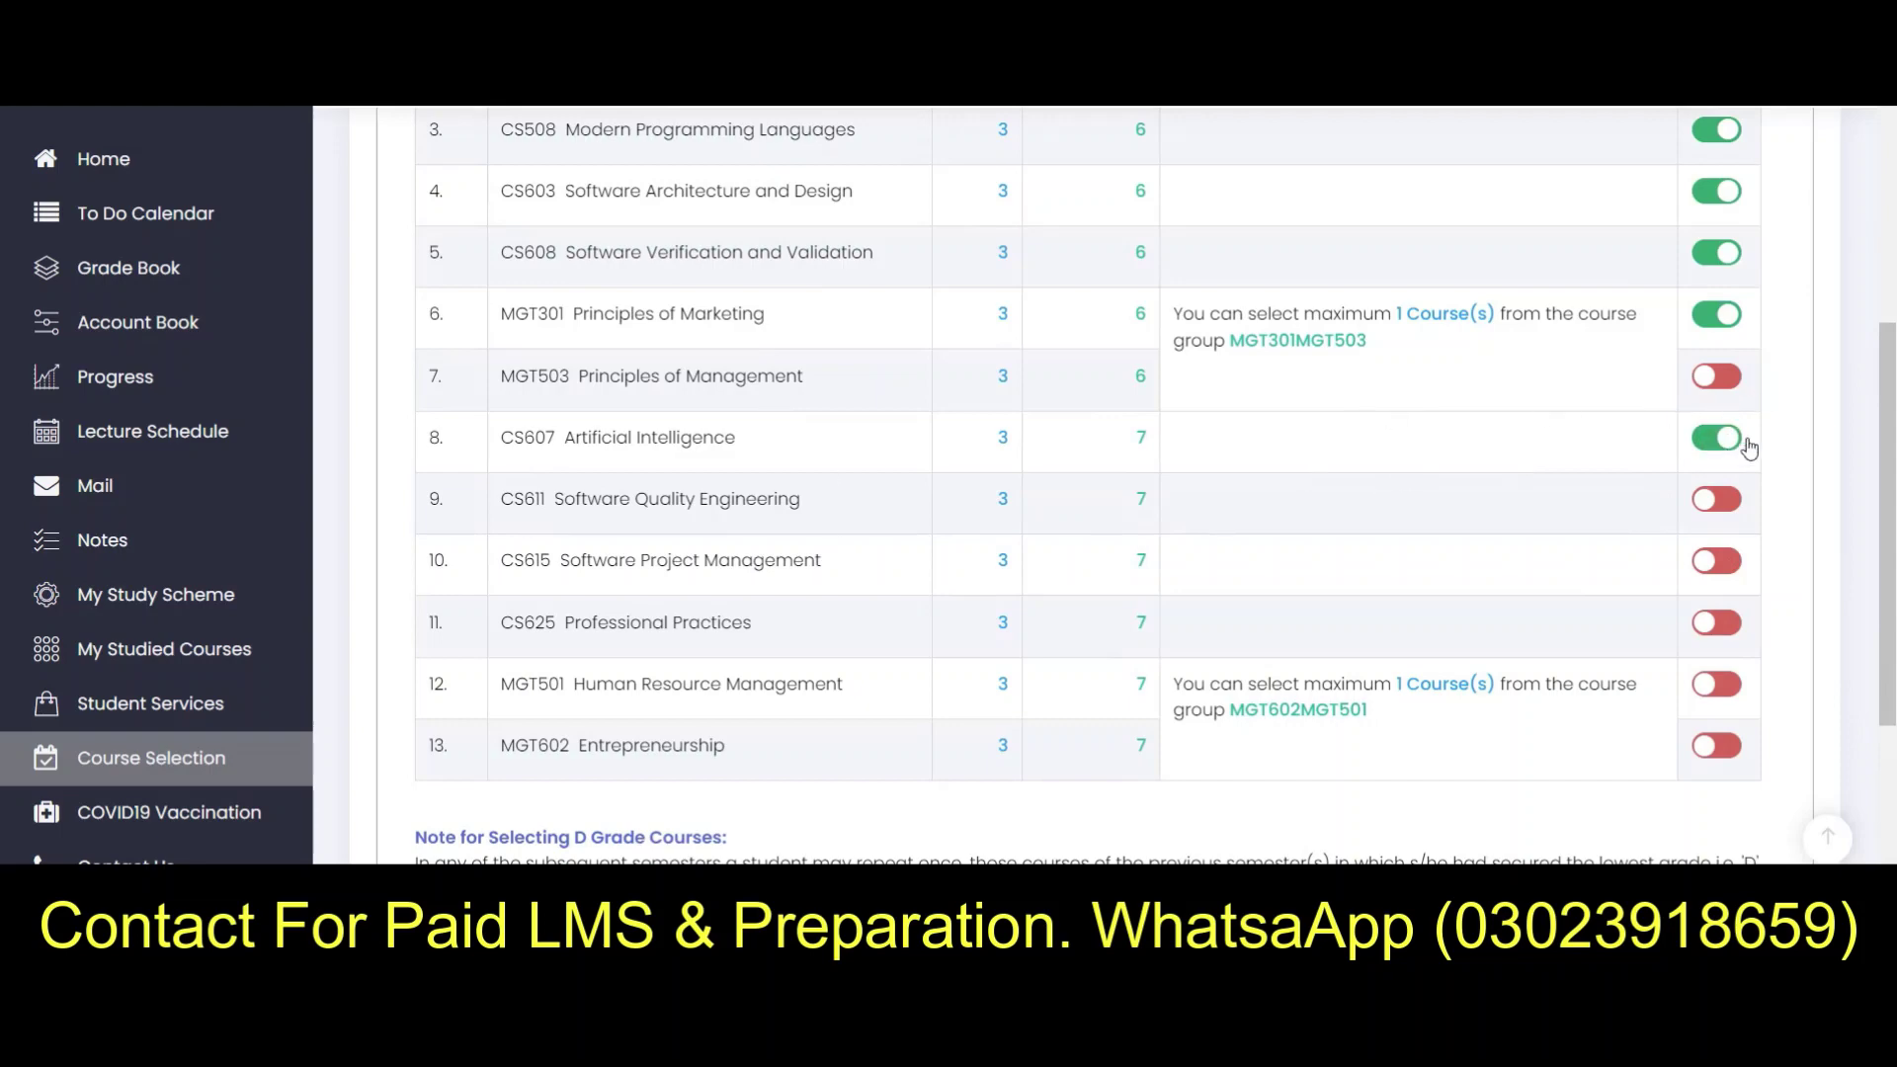
{"action": "scroll", "coordinate": [1643, 478], "scroll_direction": "down", "scroll_amount": 4}
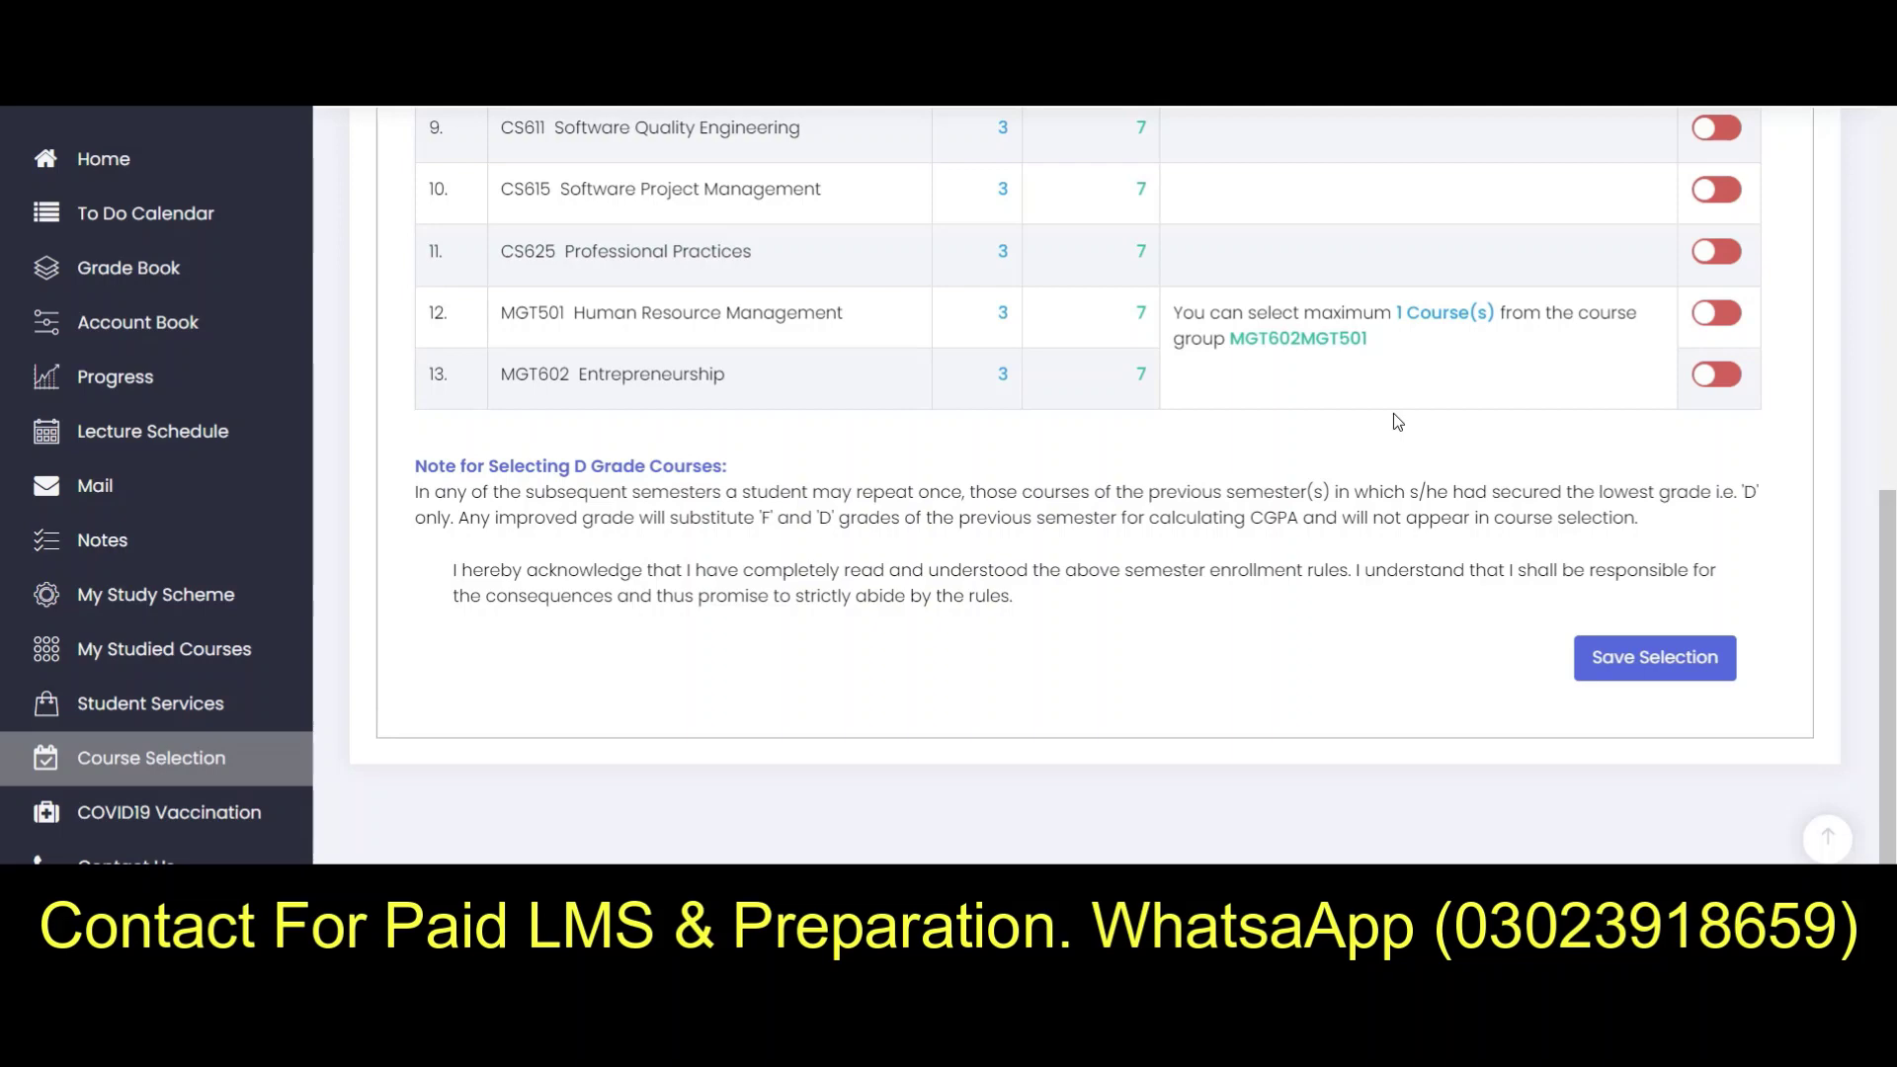
Step: Return to the LMS Home page and look through the enrolled course cards
{"action": "scroll", "coordinate": [1388, 414], "scroll_direction": "up", "scroll_amount": 12}
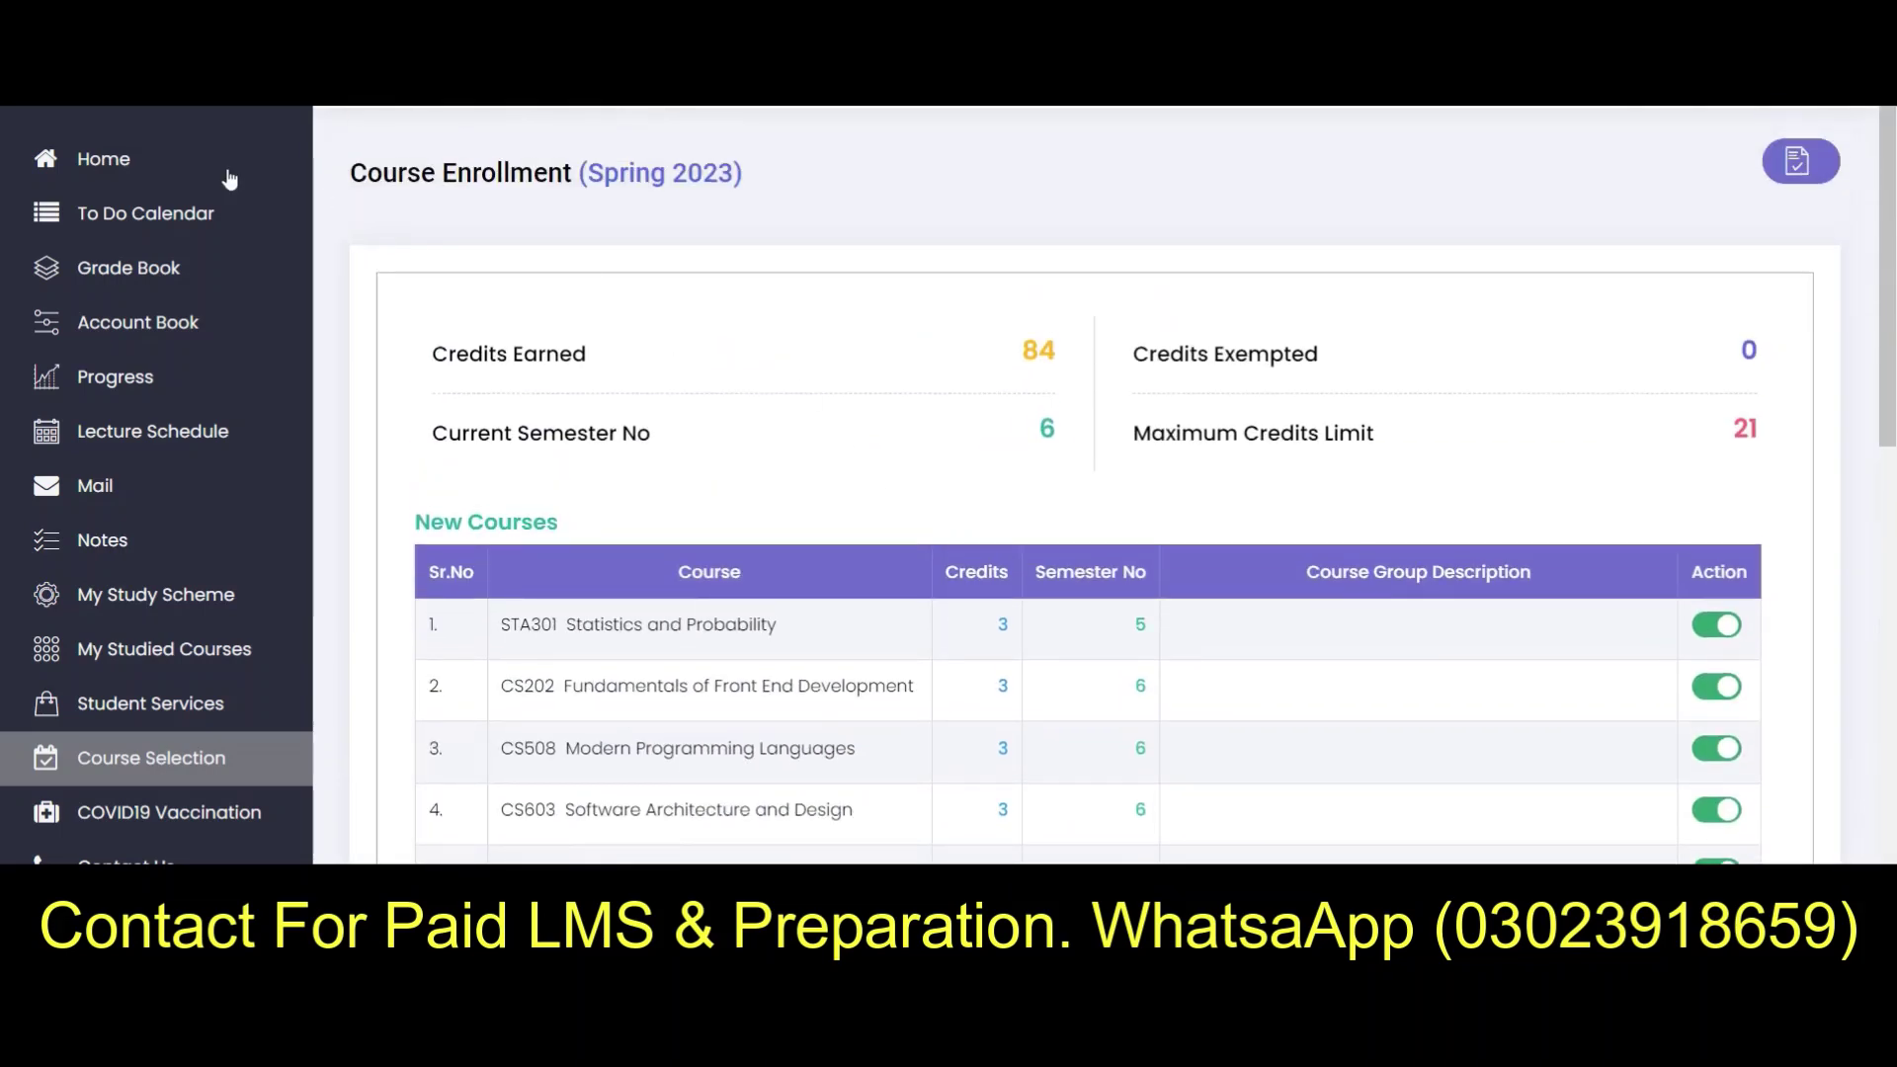
{"action": "left_click", "coordinate": [163, 161]}
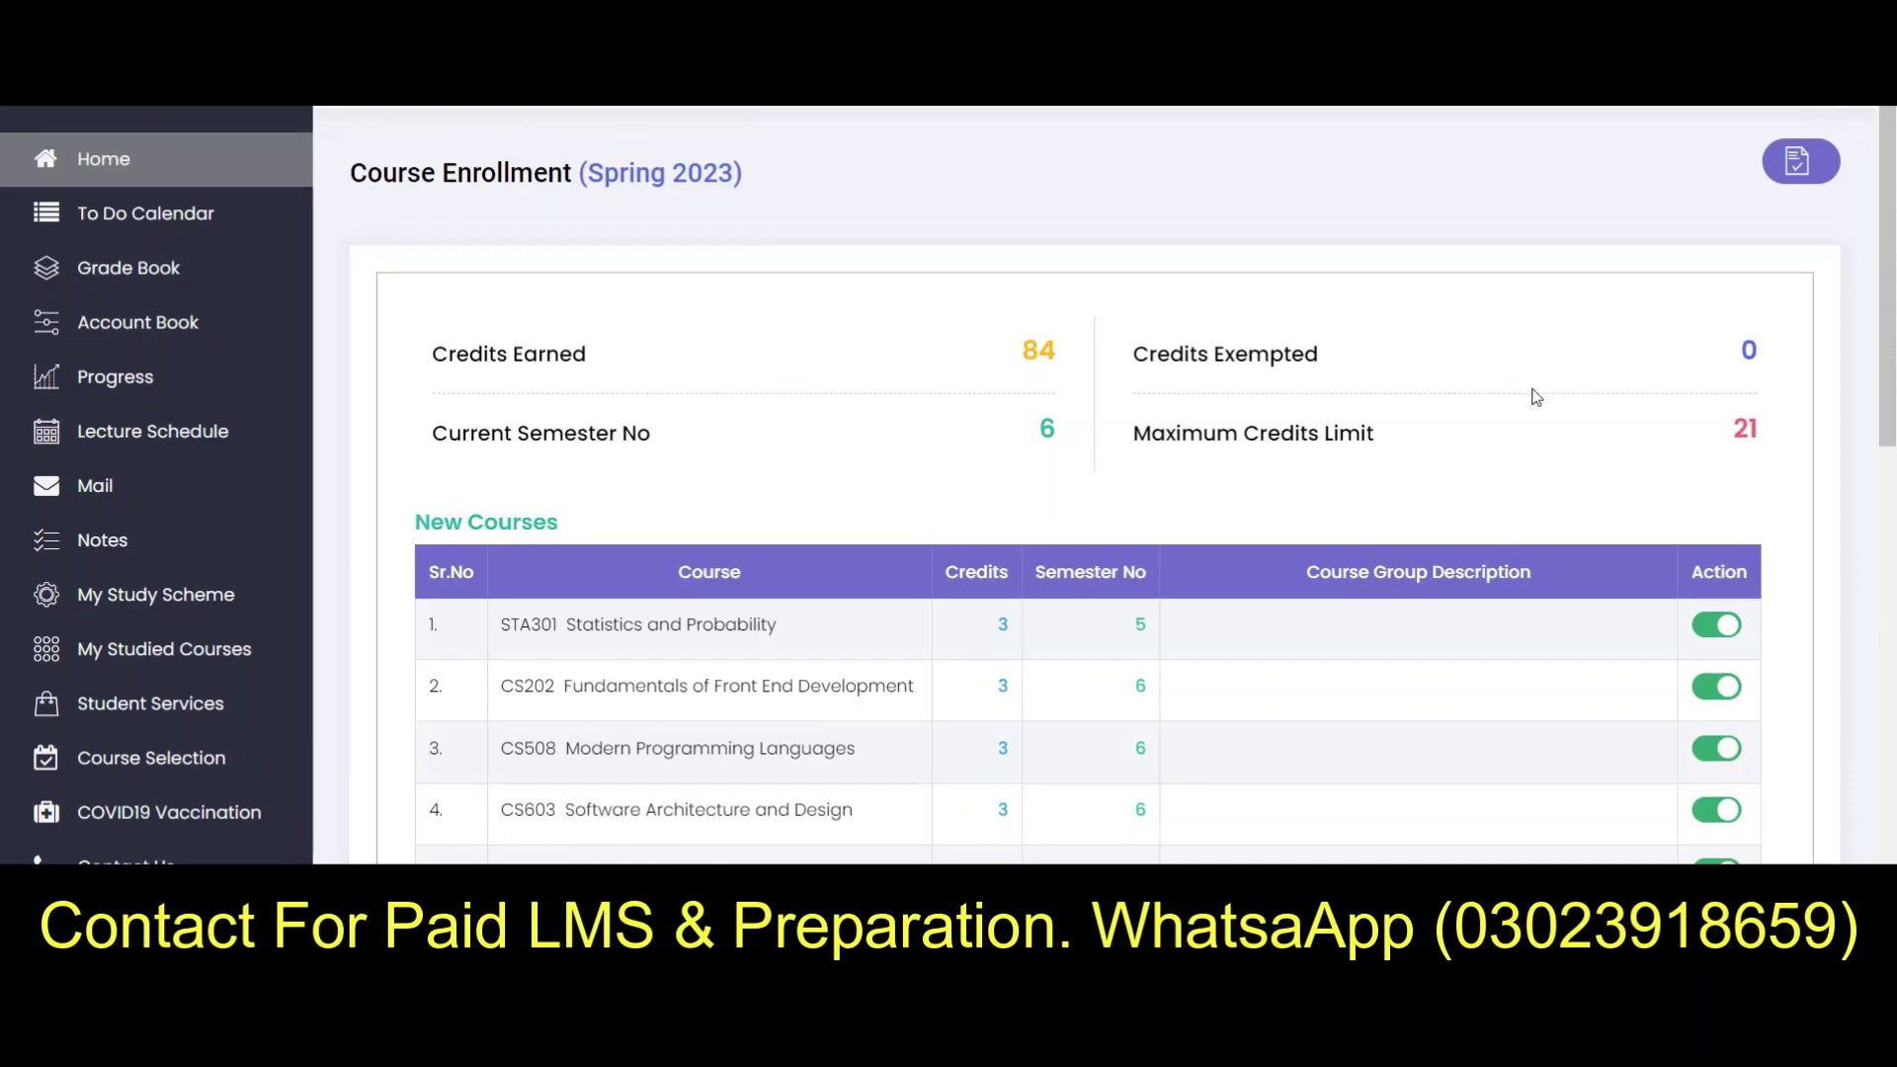
{"action": "scroll", "coordinate": [1528, 393], "scroll_direction": "down", "scroll_amount": 1}
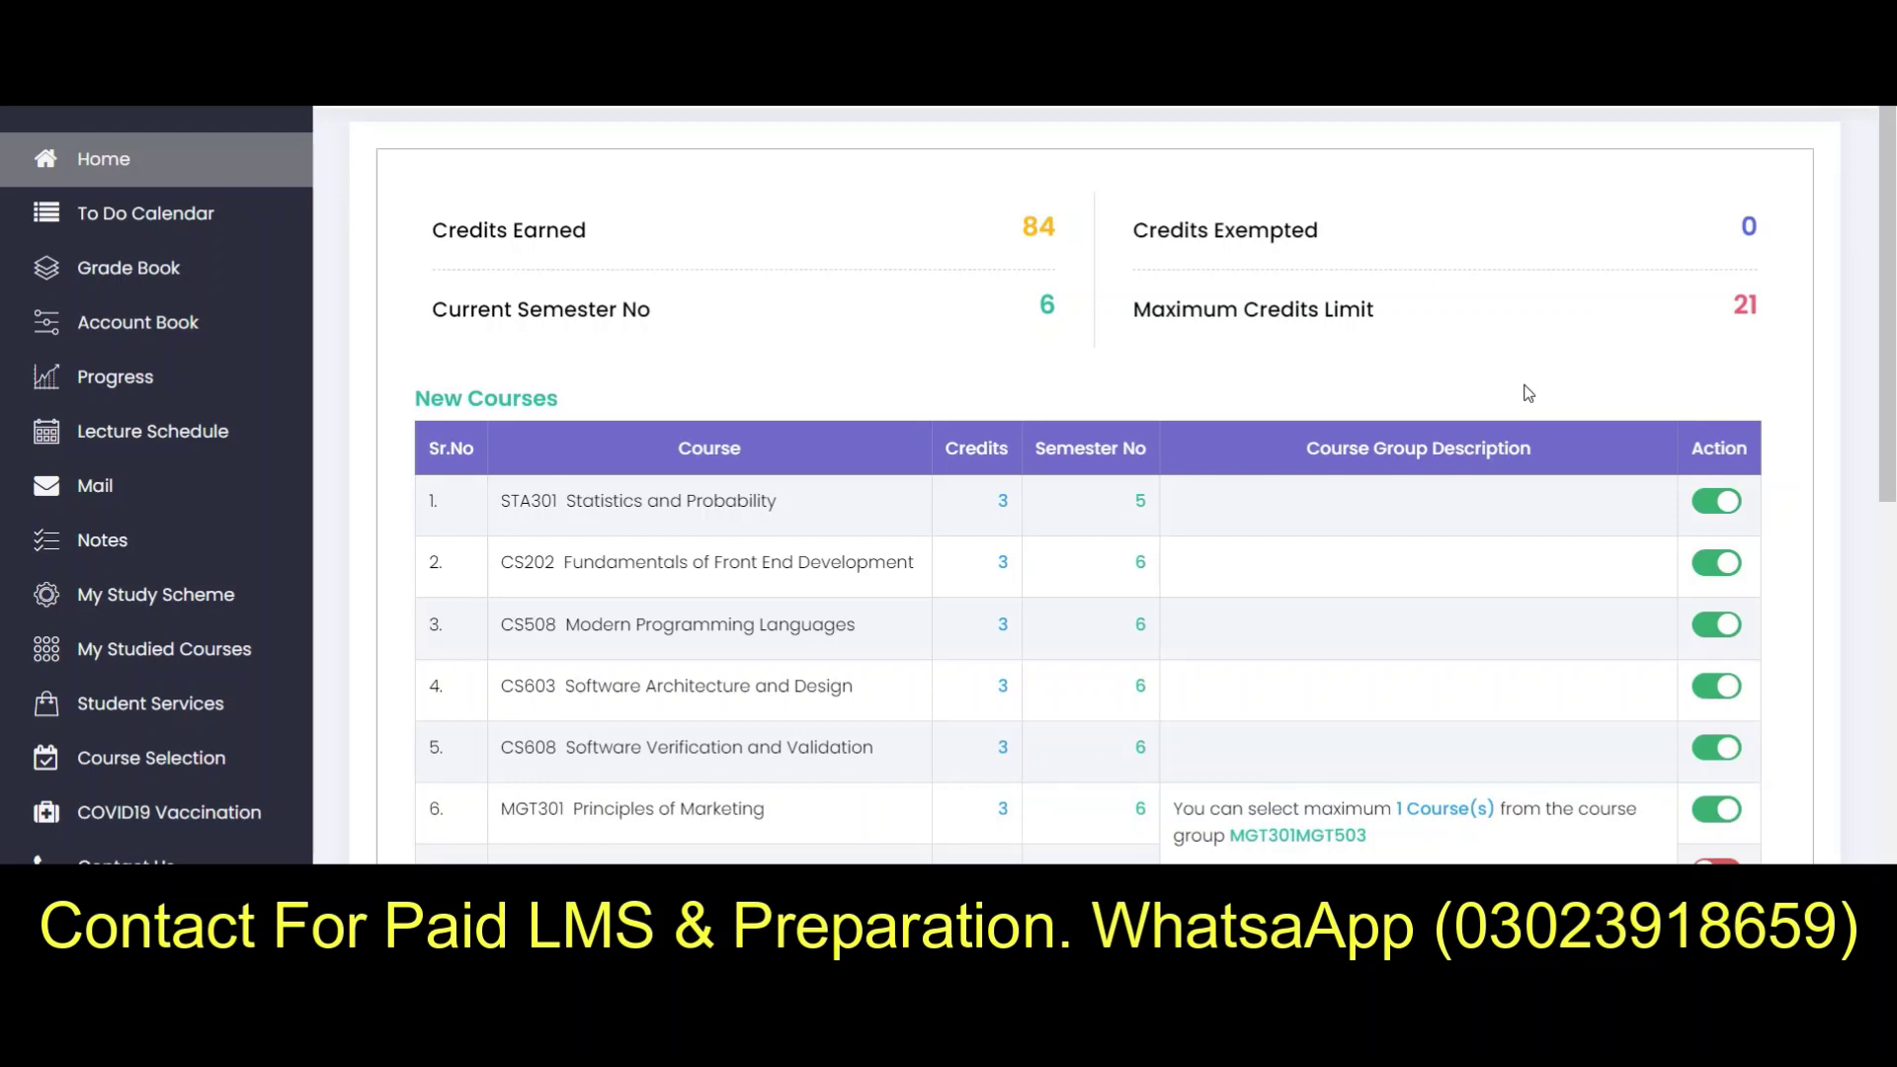
{"action": "scroll", "coordinate": [1529, 393], "scroll_direction": "down", "scroll_amount": 1}
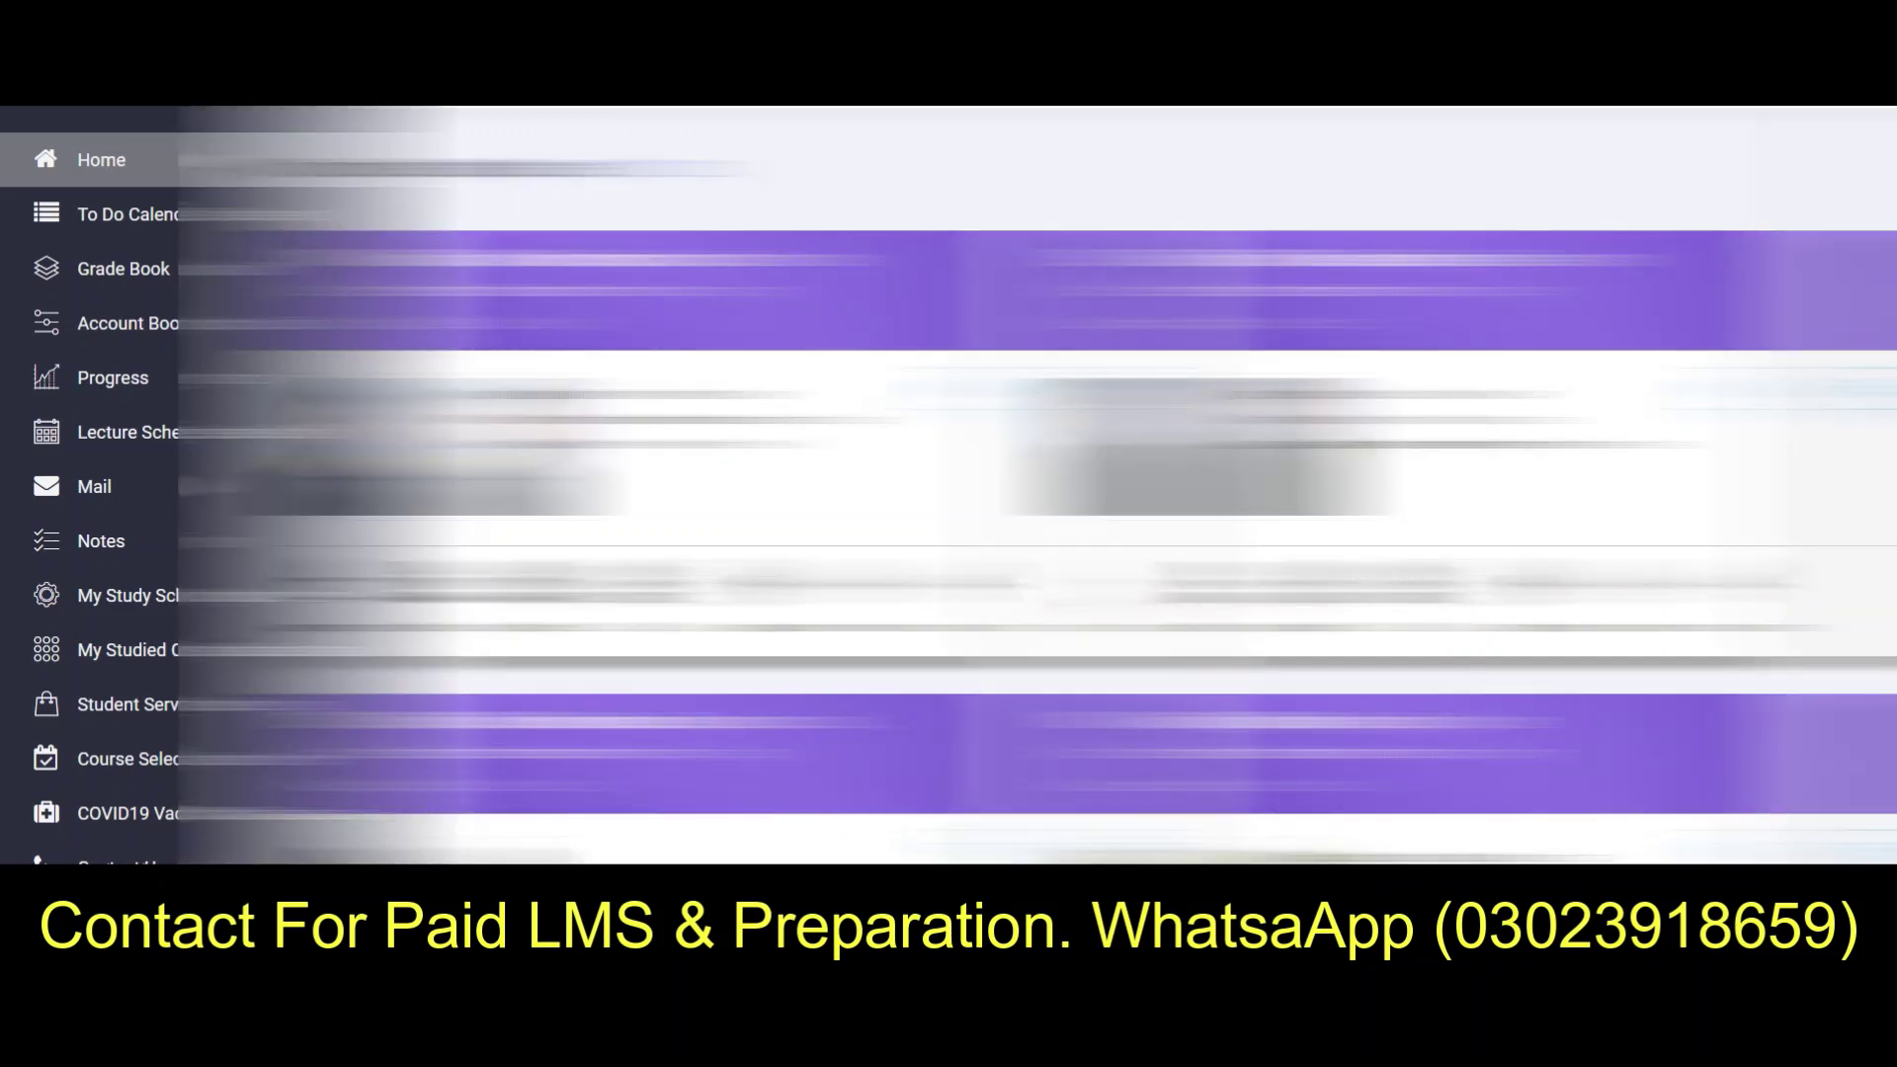
{"action": "scroll", "coordinate": [1038, 484], "scroll_direction": "down", "scroll_amount": 10}
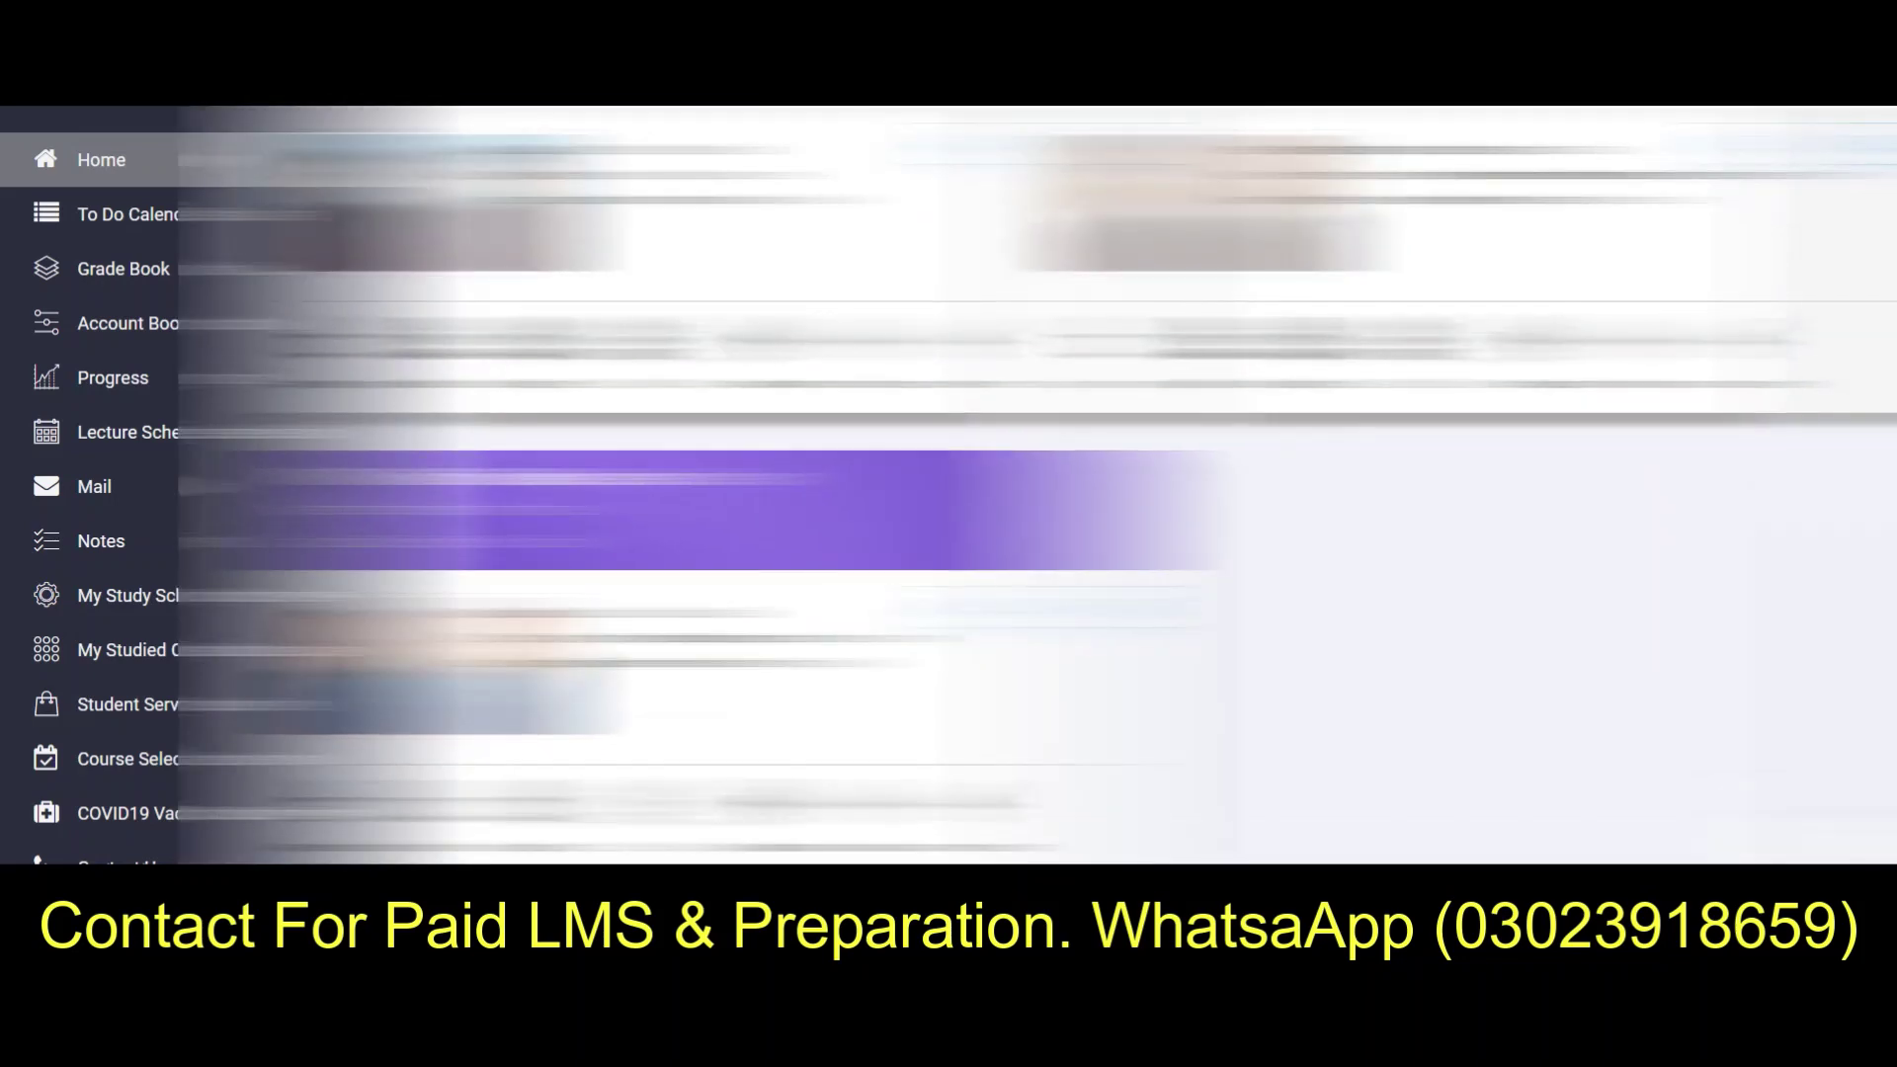
{"action": "scroll", "coordinate": [1037, 484], "scroll_direction": "down", "scroll_amount": 10}
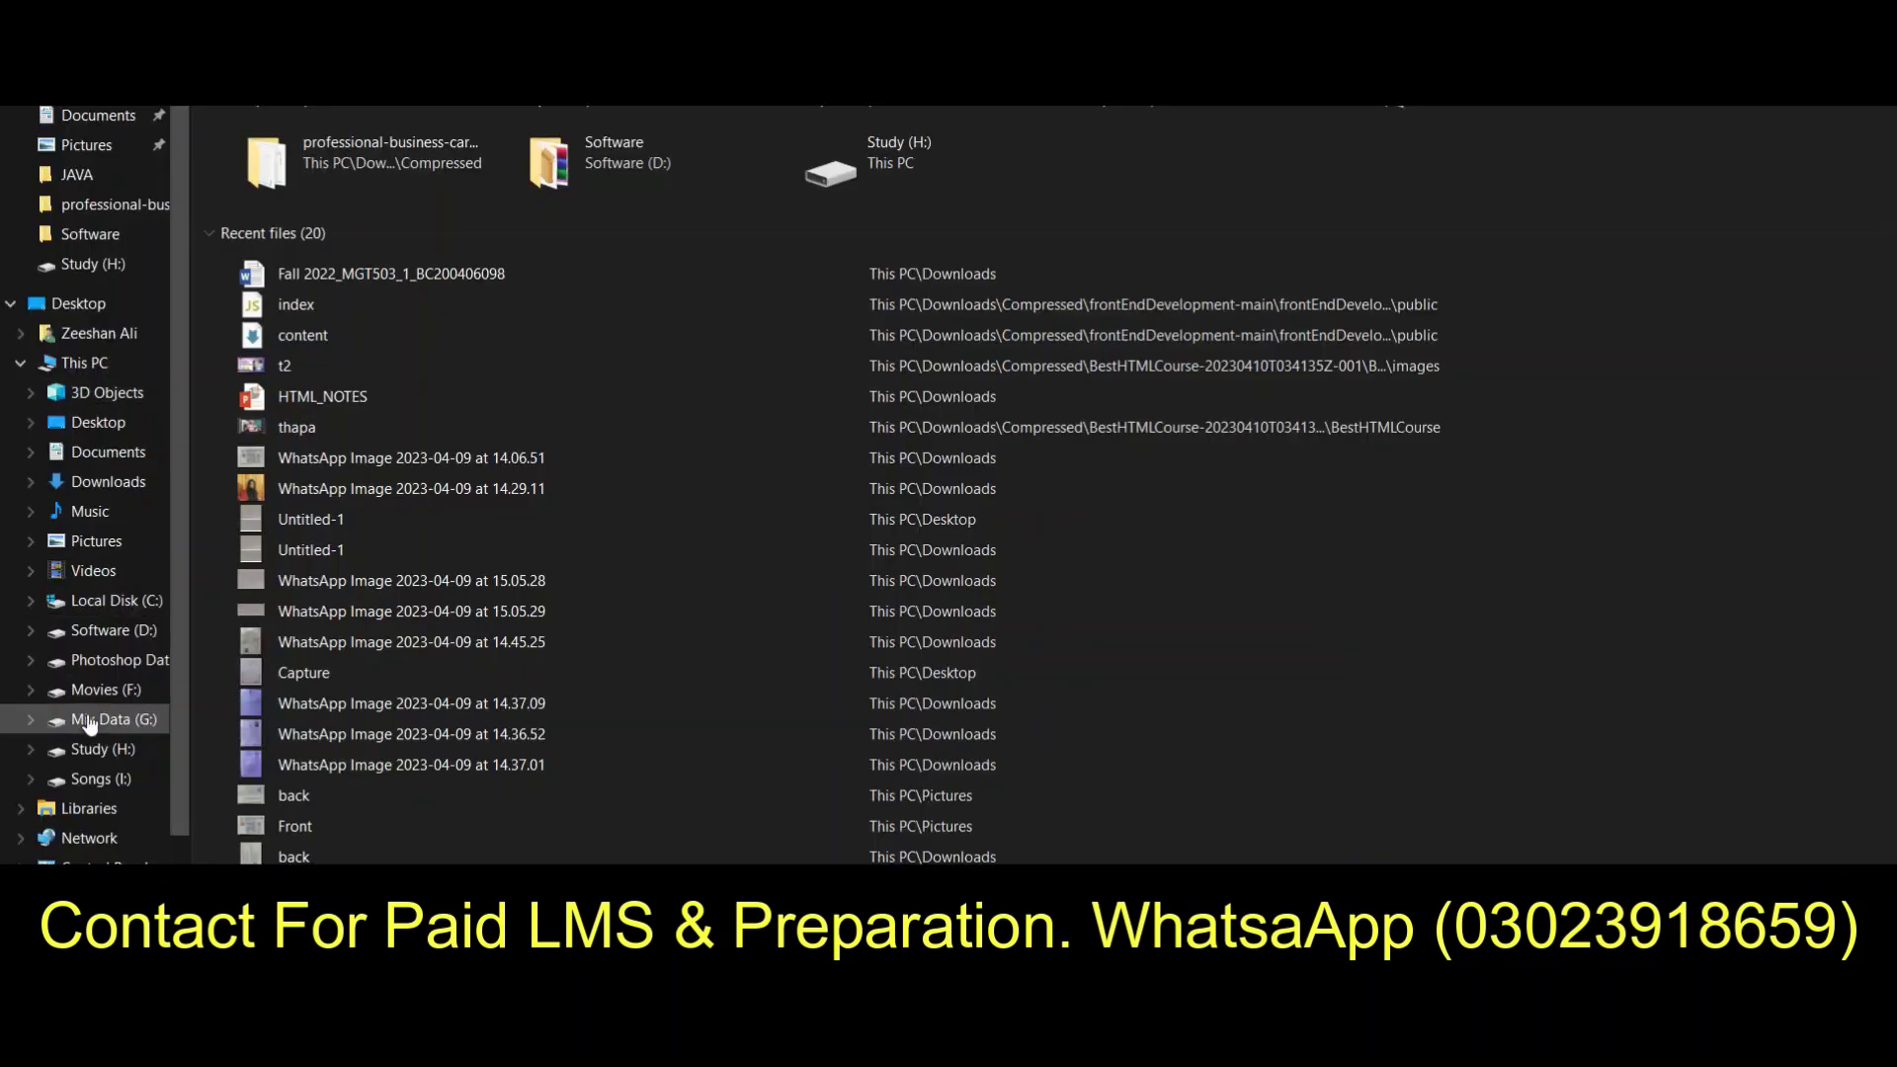
Step: Switch to File Explorer, go to the Result Screenshot folder on the Study (H:) drive, and open the LMS handling results document
{"action": "left_click", "coordinate": [91, 725]}
{"action": "left_click", "coordinate": [105, 755]}
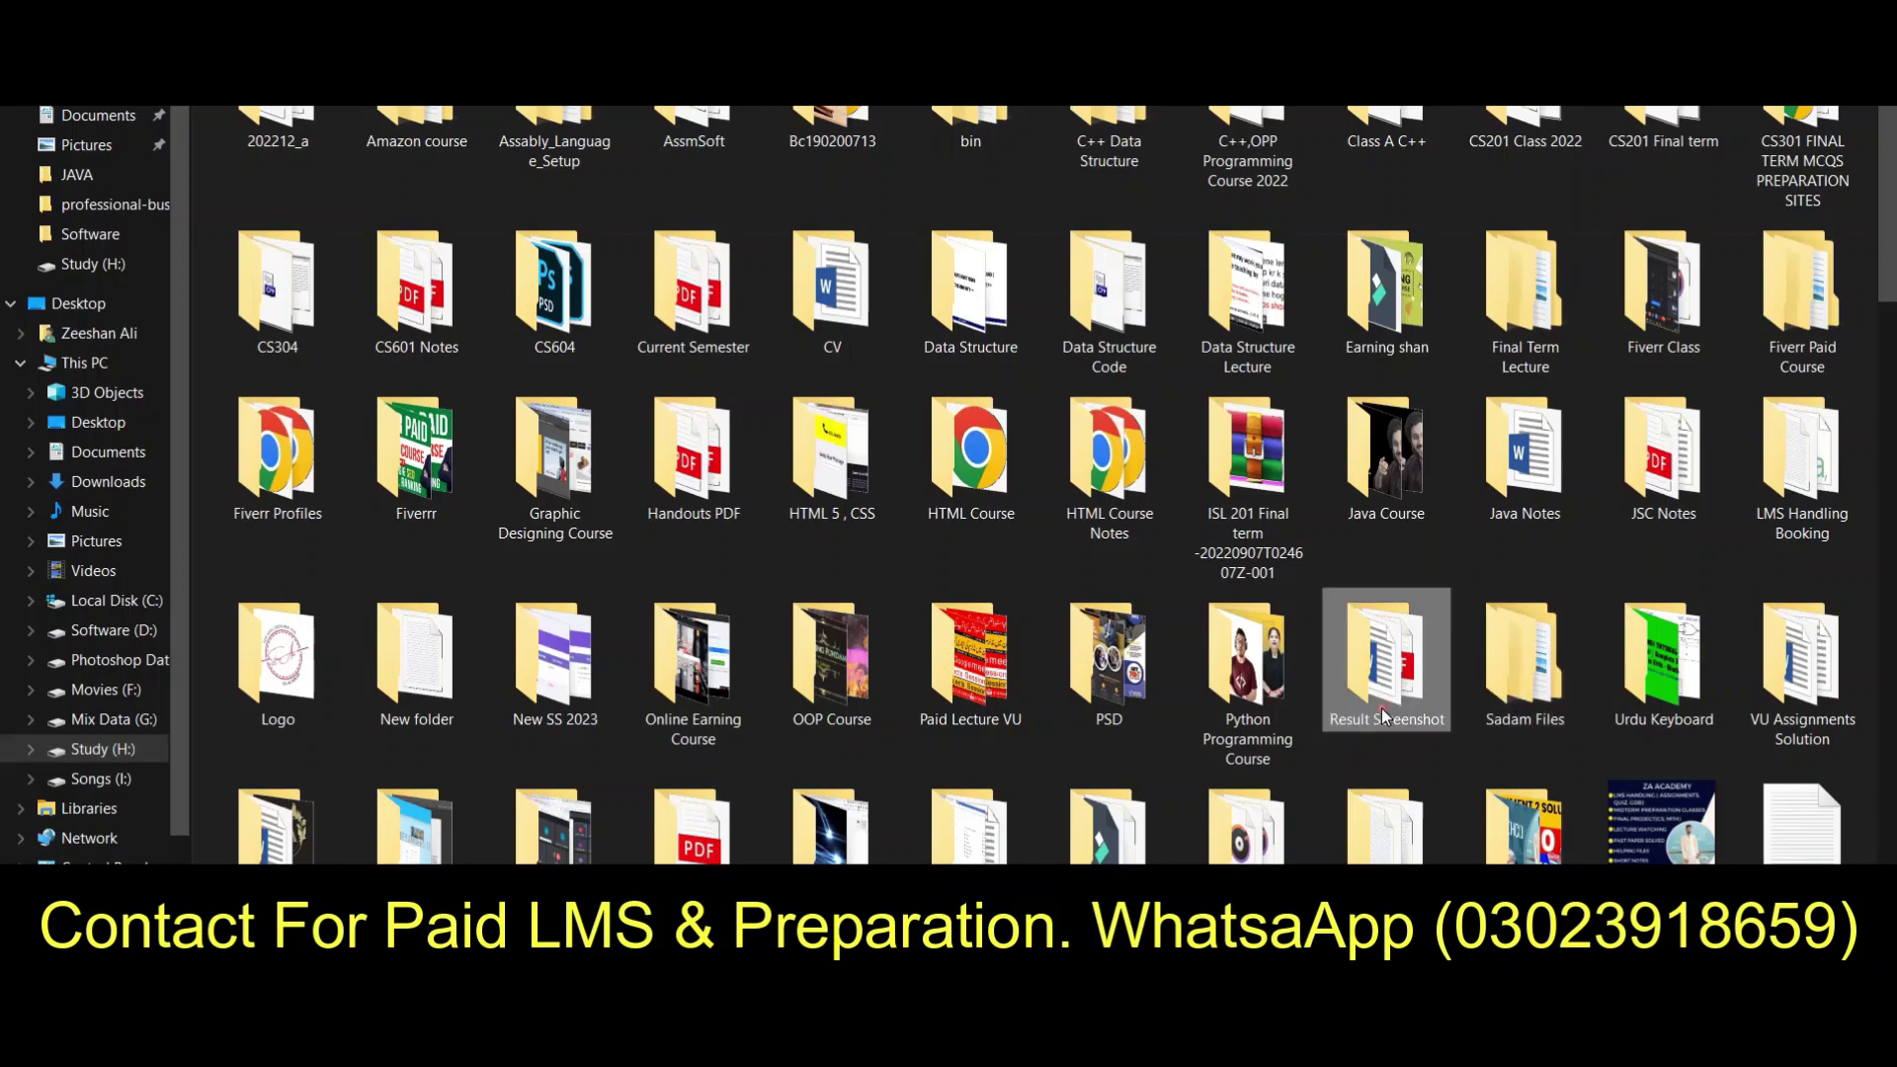
{"action": "double_click", "coordinate": [1383, 715]}
{"action": "double_click", "coordinate": [553, 313]}
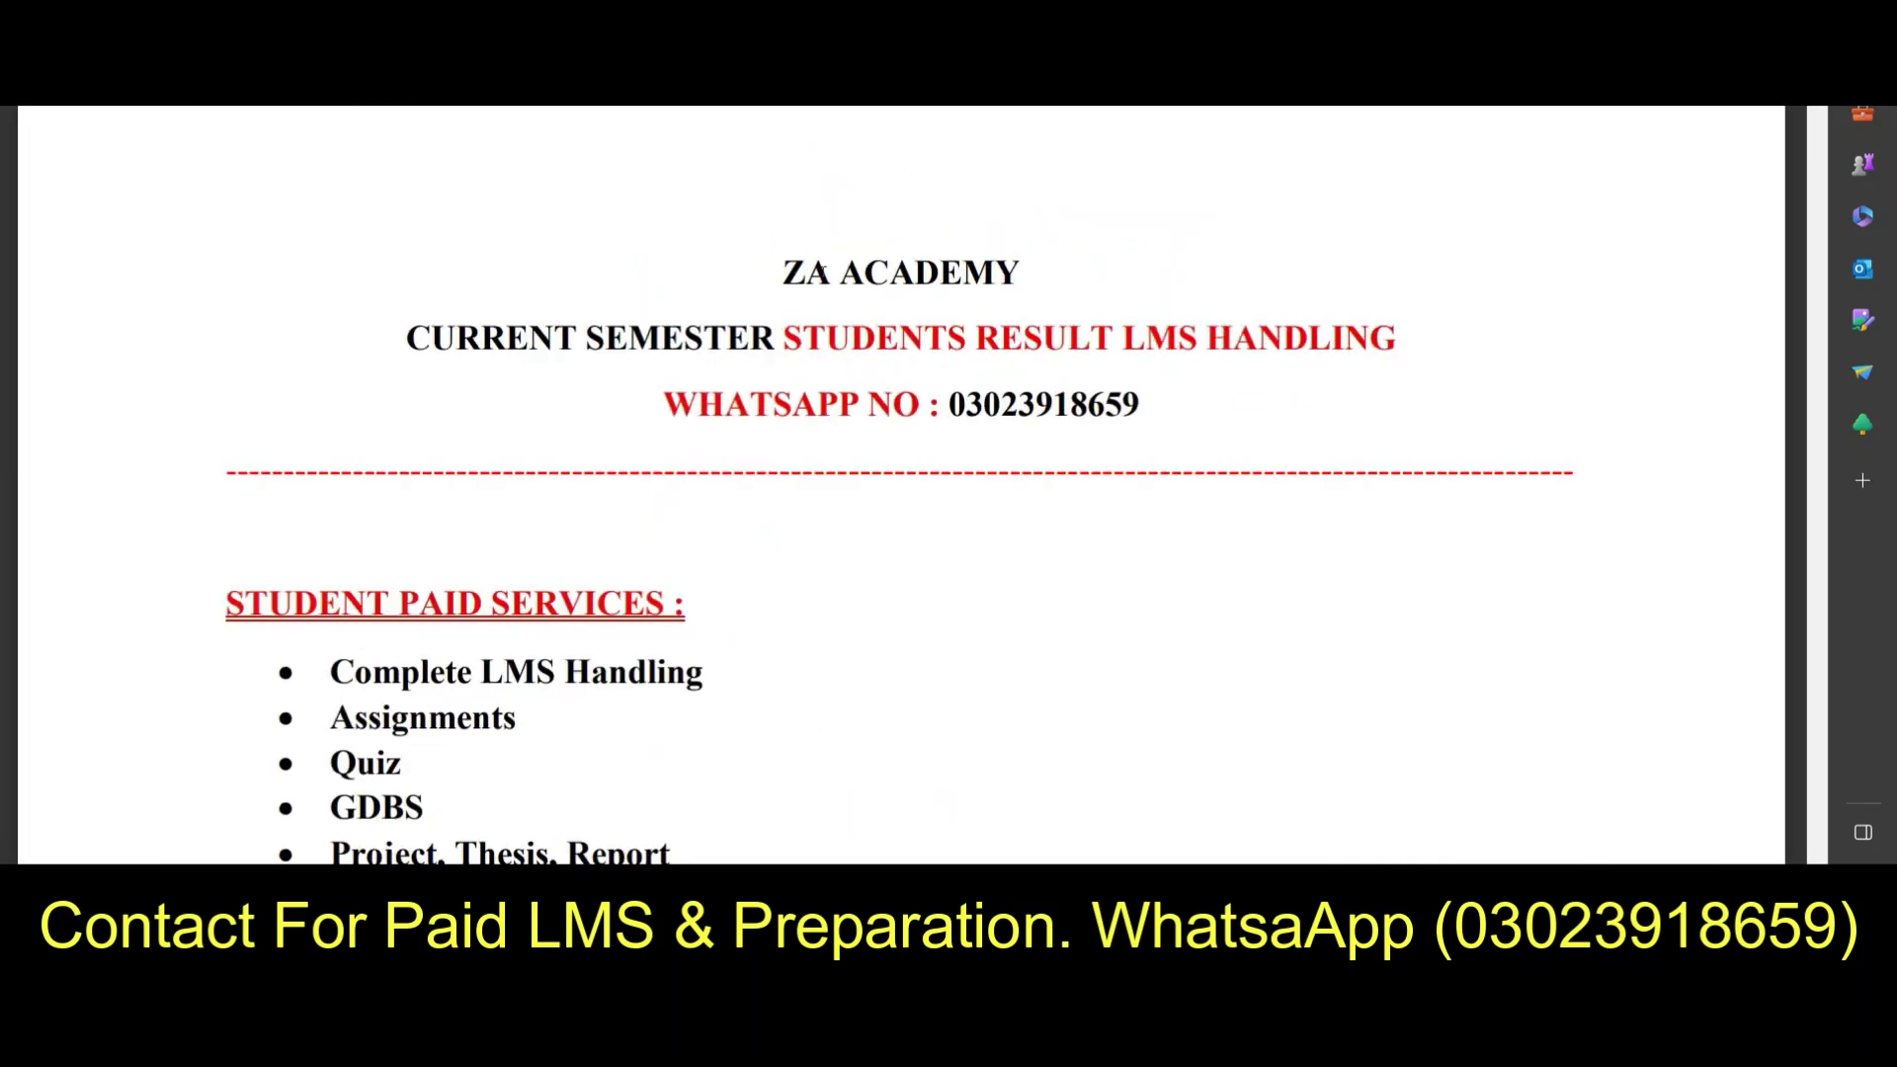
Step: Examine the paid services list and the assignment, quiz and GDB result screenshots in the document
{"action": "scroll", "coordinate": [821, 277], "scroll_direction": "down", "scroll_amount": 10}
{"action": "scroll", "coordinate": [821, 277], "scroll_direction": "down", "scroll_amount": 2}
{"action": "scroll", "coordinate": [821, 277], "scroll_direction": "up", "scroll_amount": 5}
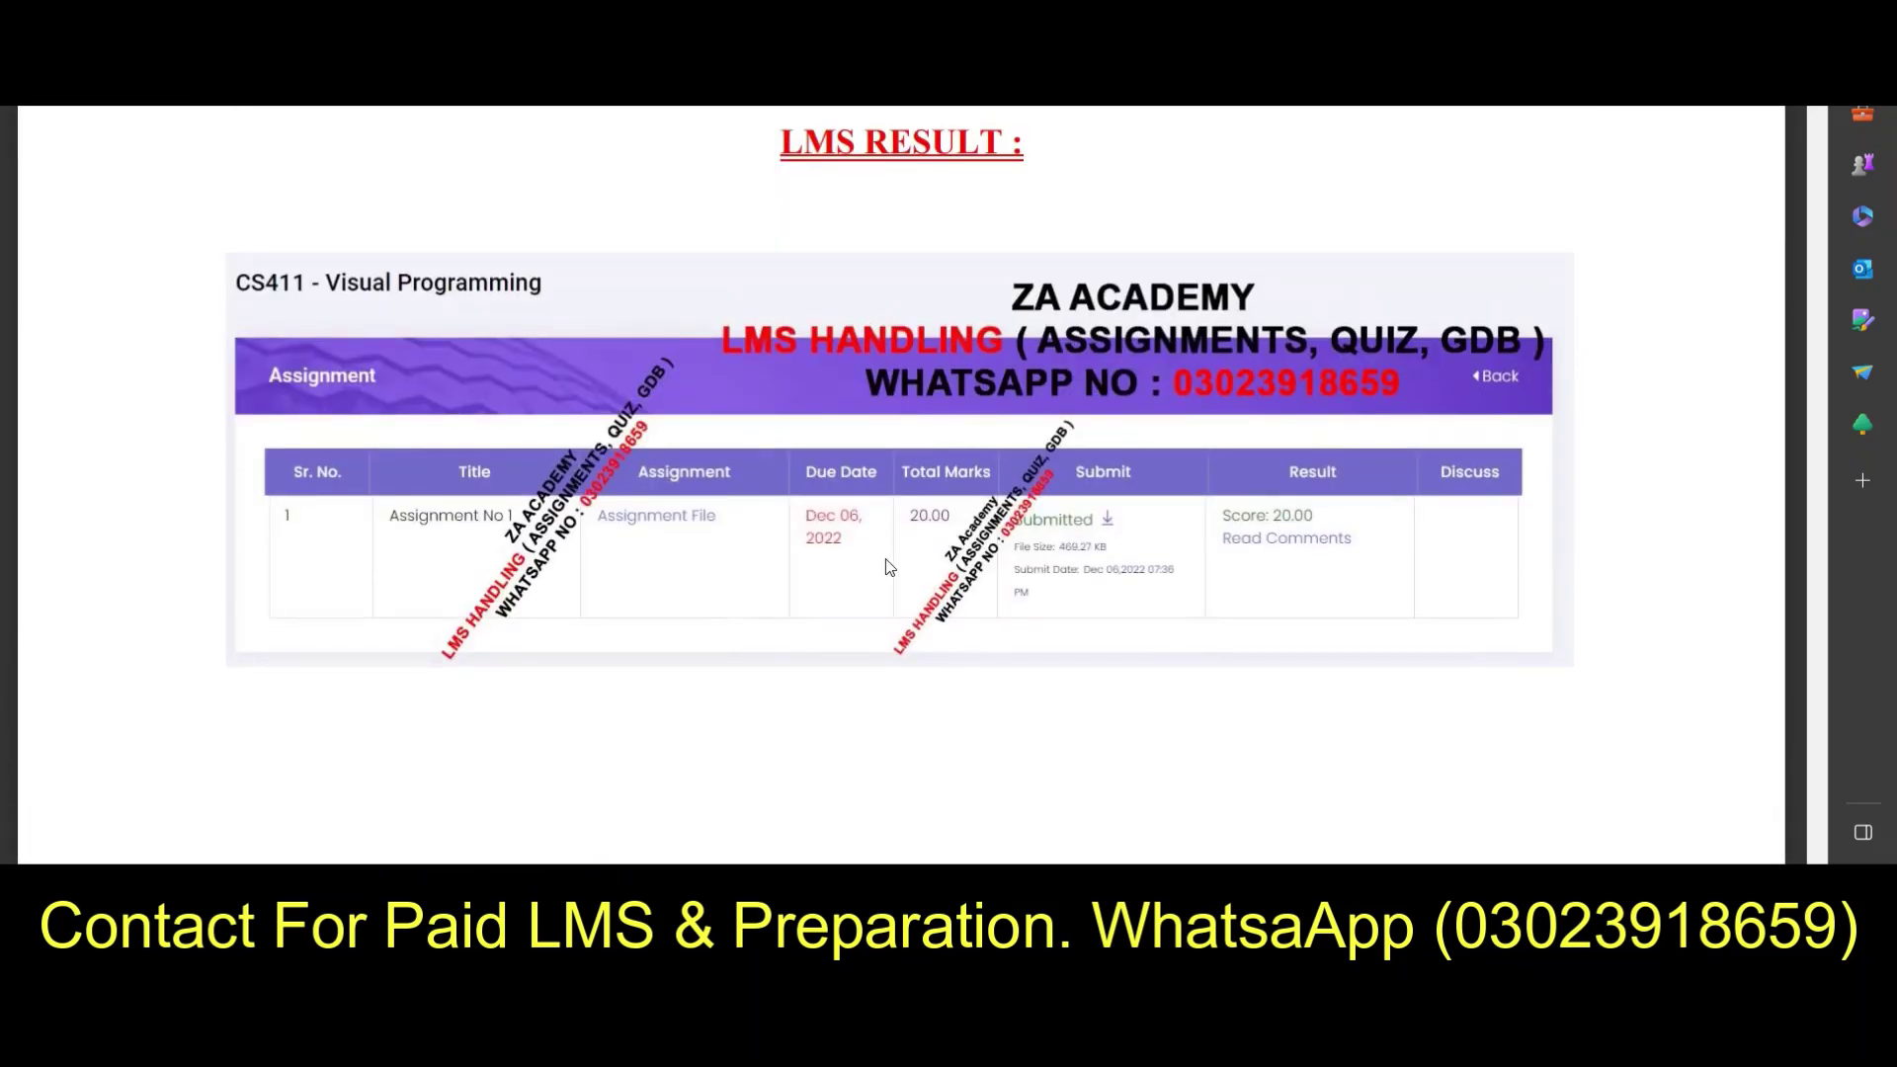
{"action": "scroll", "coordinate": [850, 478], "scroll_direction": "down", "scroll_amount": 15}
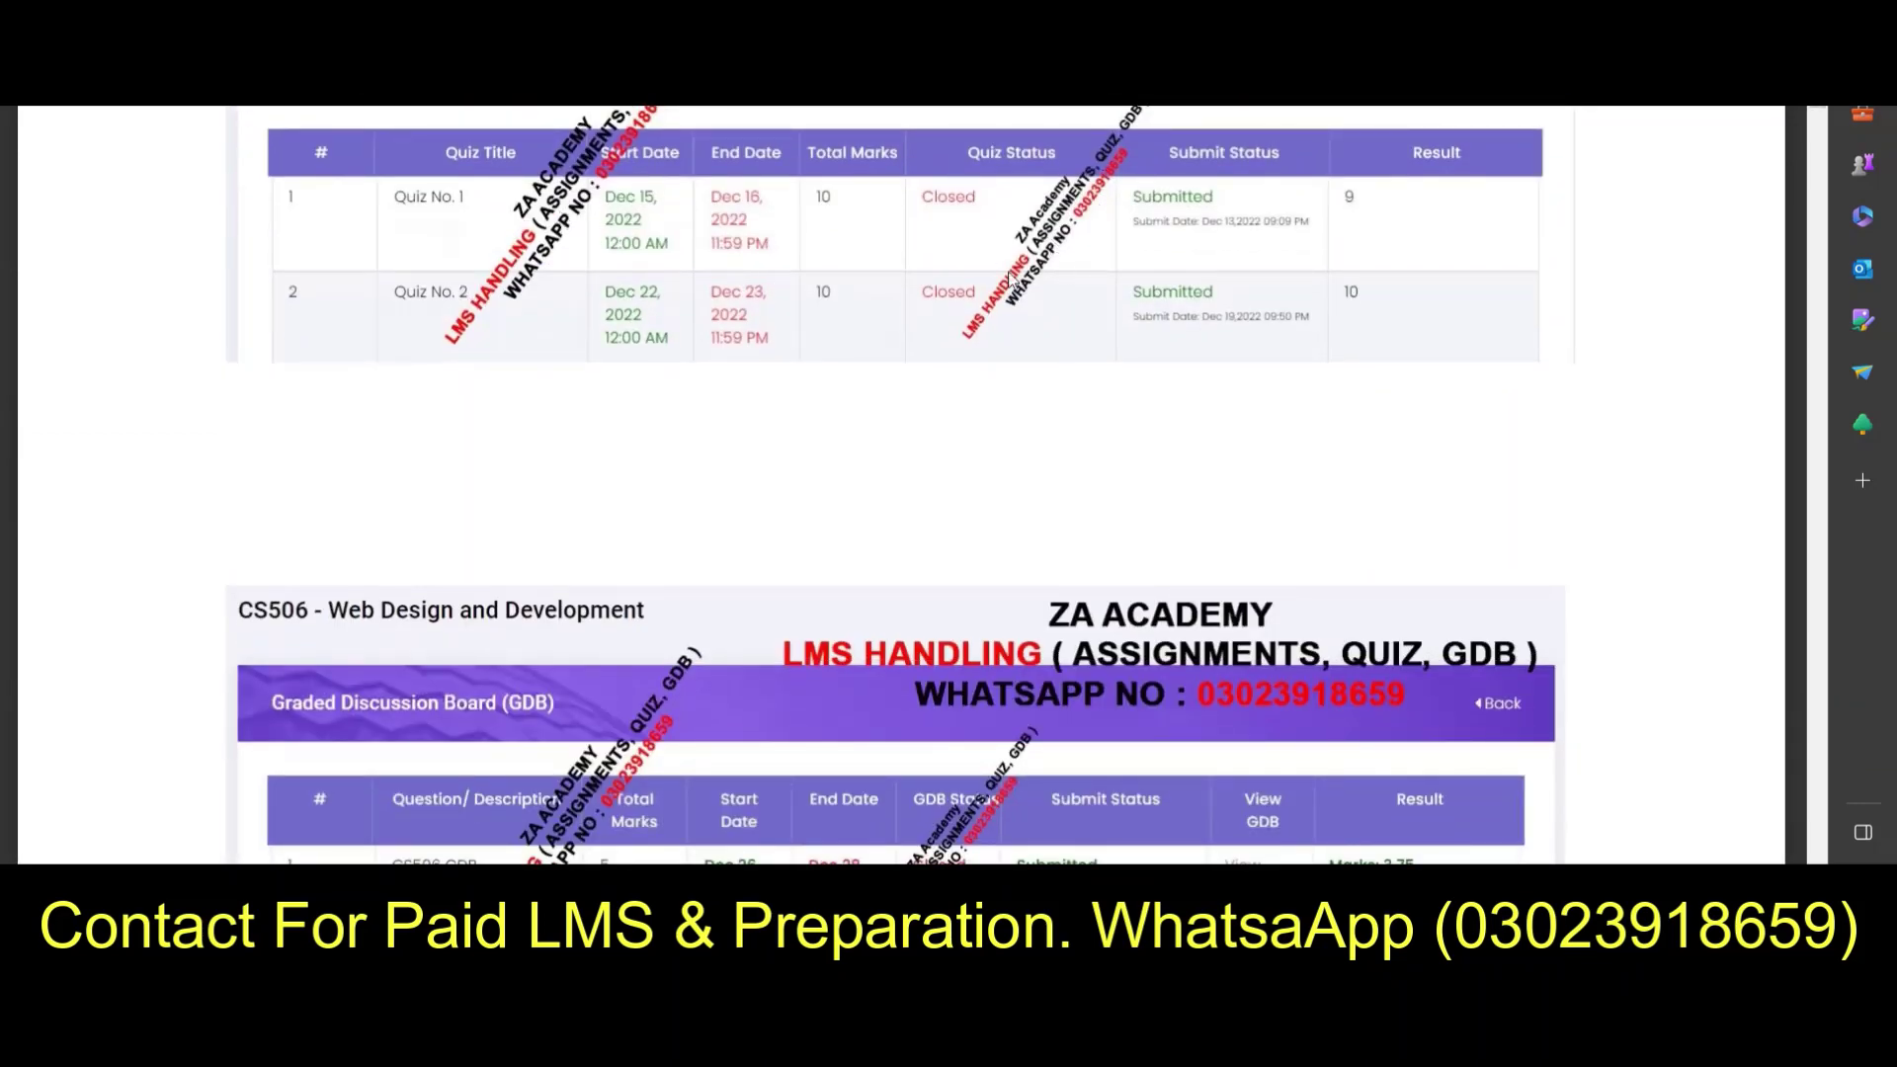
{"action": "scroll", "coordinate": [1013, 282], "scroll_direction": "down", "scroll_amount": 5}
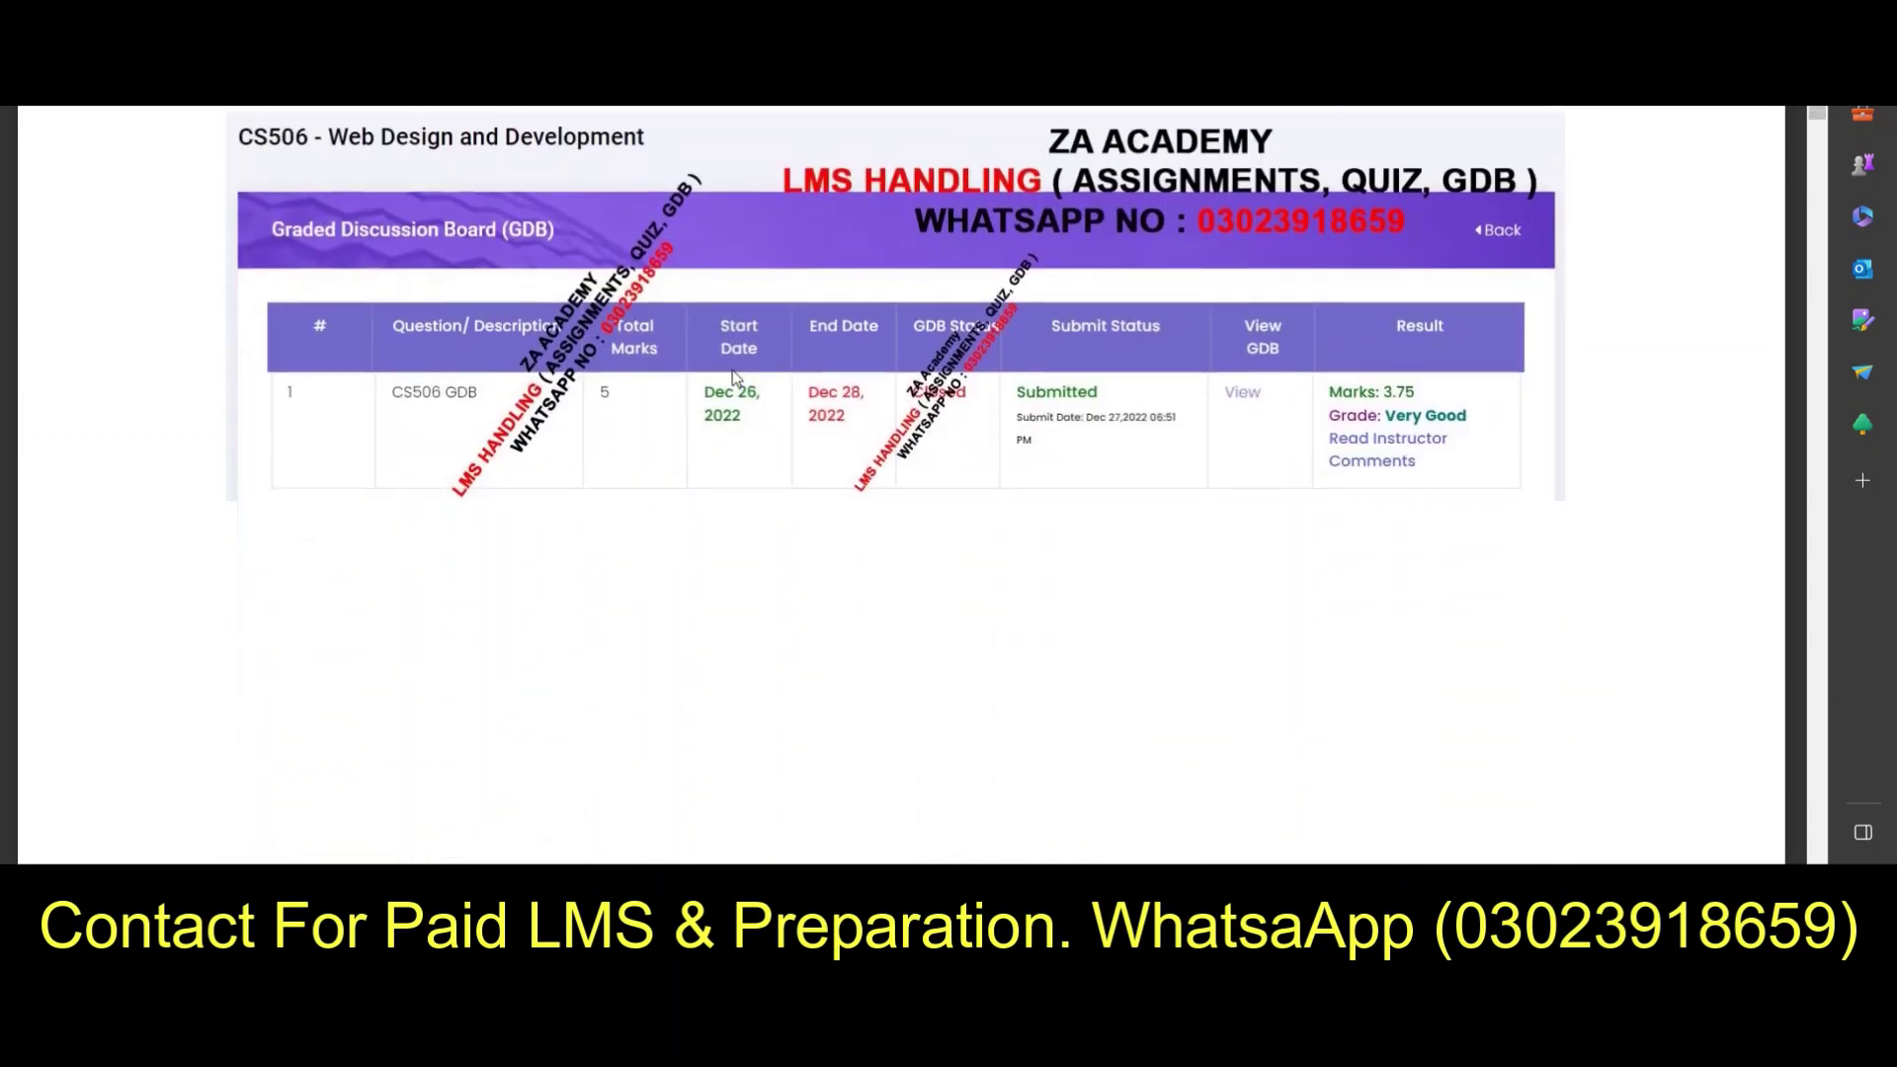
{"action": "scroll", "coordinate": [732, 369], "scroll_direction": "down", "scroll_amount": 5}
{"action": "scroll", "coordinate": [732, 371], "scroll_direction": "down", "scroll_amount": 5}
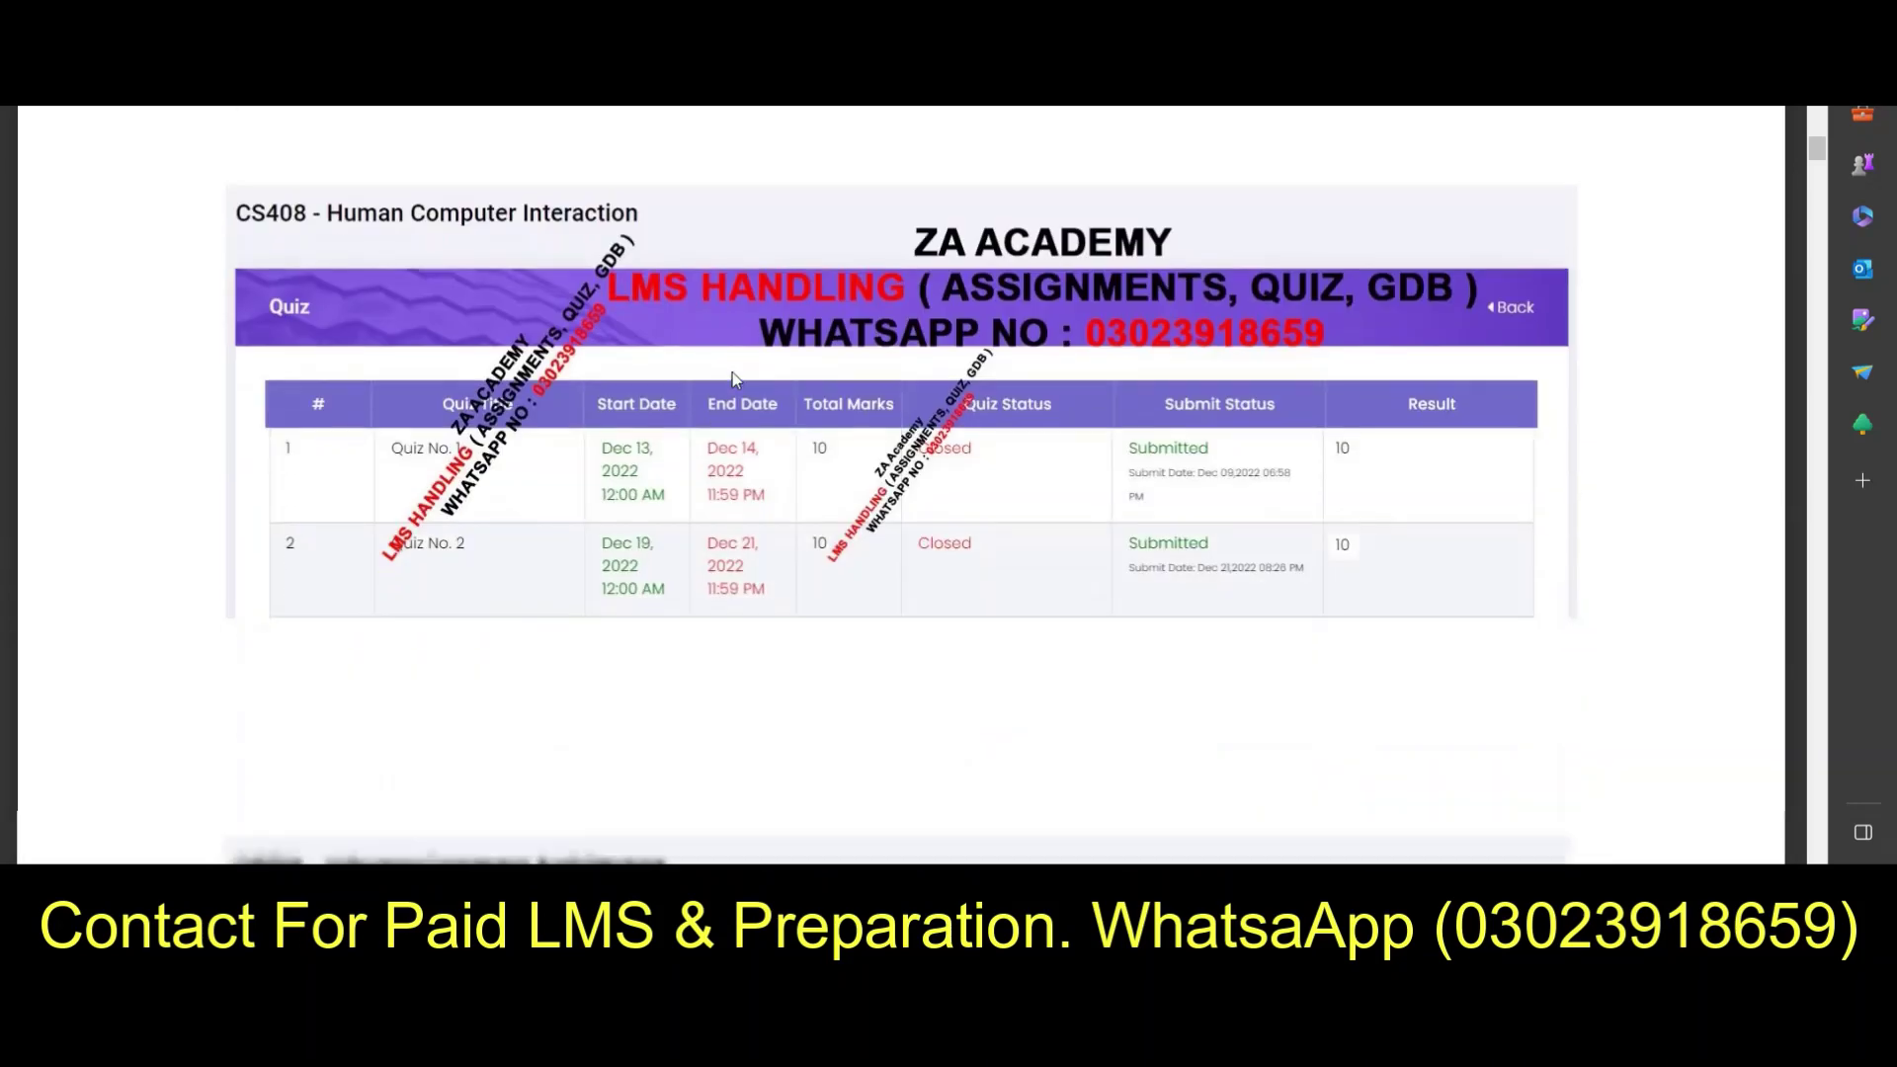